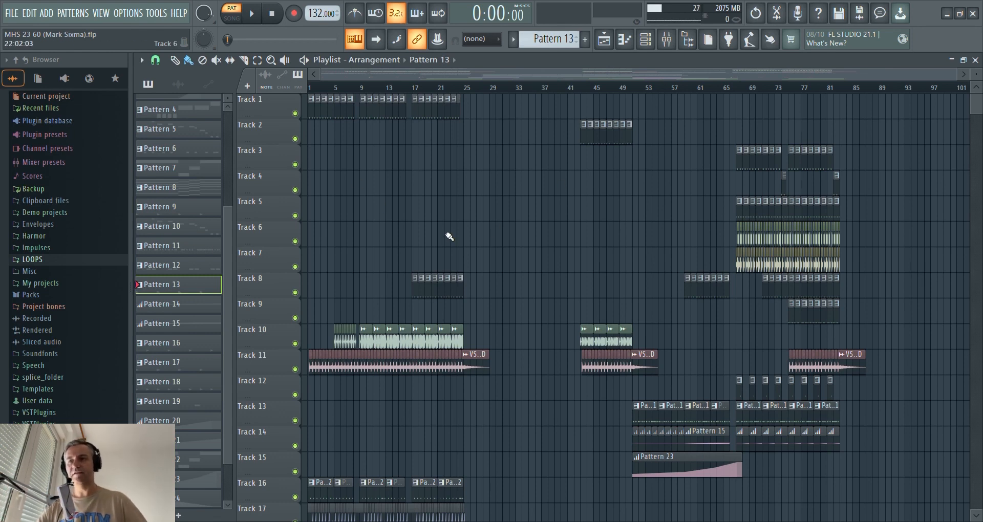
Step: Look over the playlist arrangement from Track 1 down to the sound effect tracks around Track 33
scroll(533, 257, "down", 8)
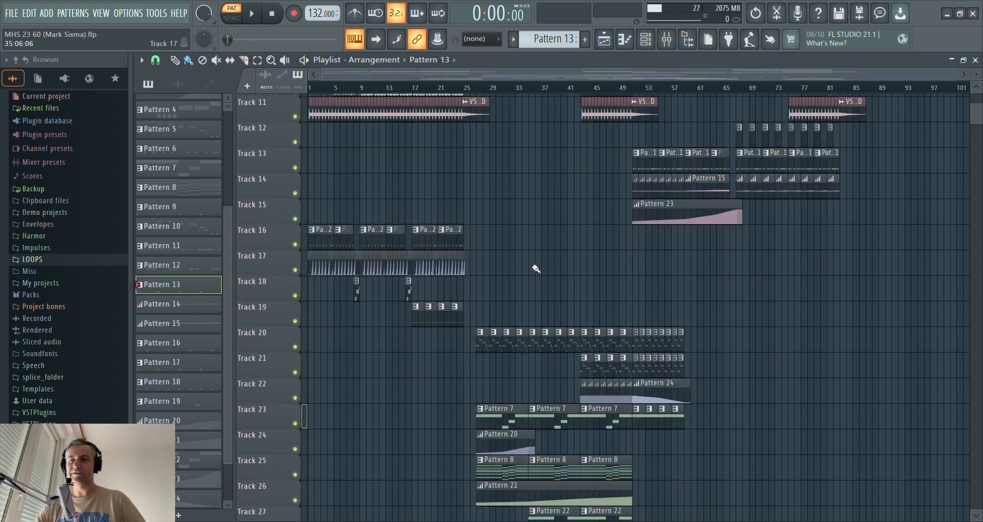
scroll(547, 438, "up", 8)
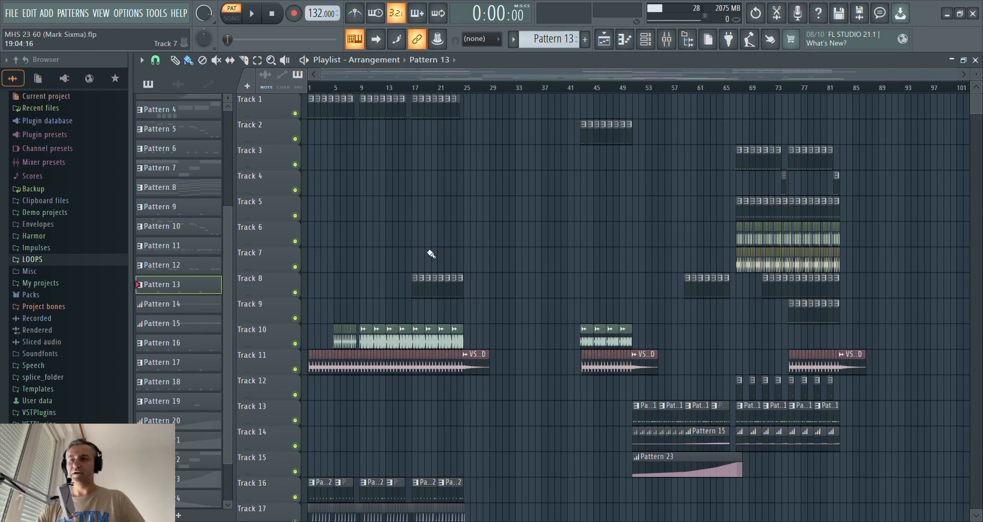
scroll(333, 276, "up", 2)
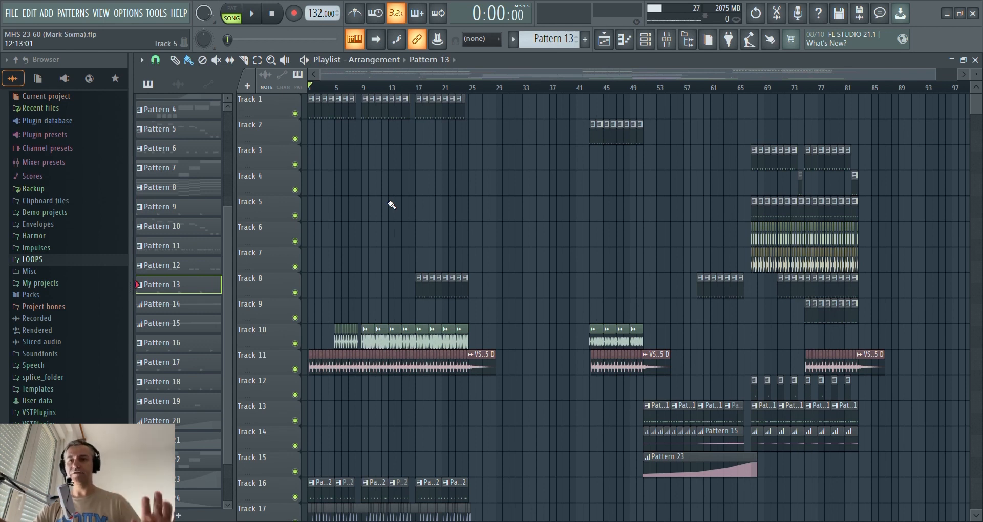
scroll(392, 205, "down", 5)
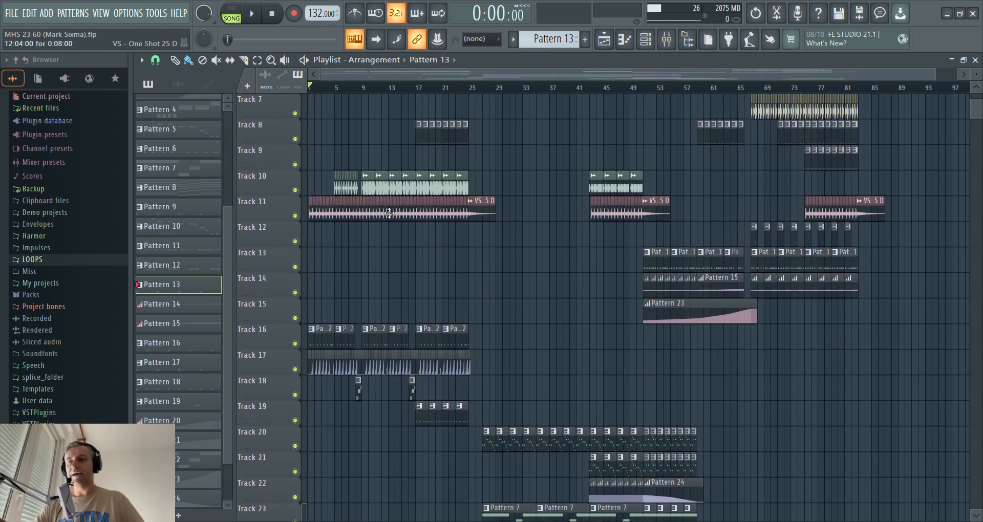
scroll(429, 354, "up", 5)
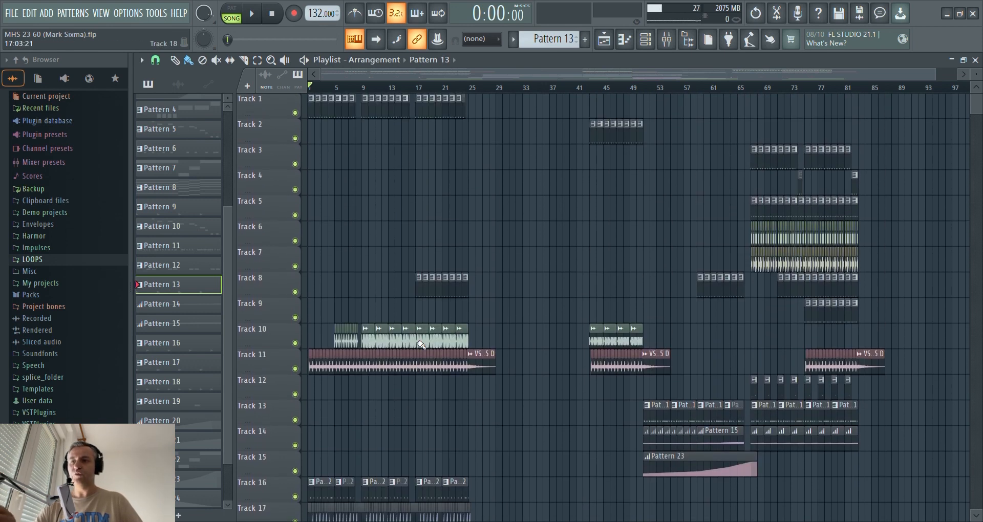
scroll(407, 264, "down", 1, "ctrl")
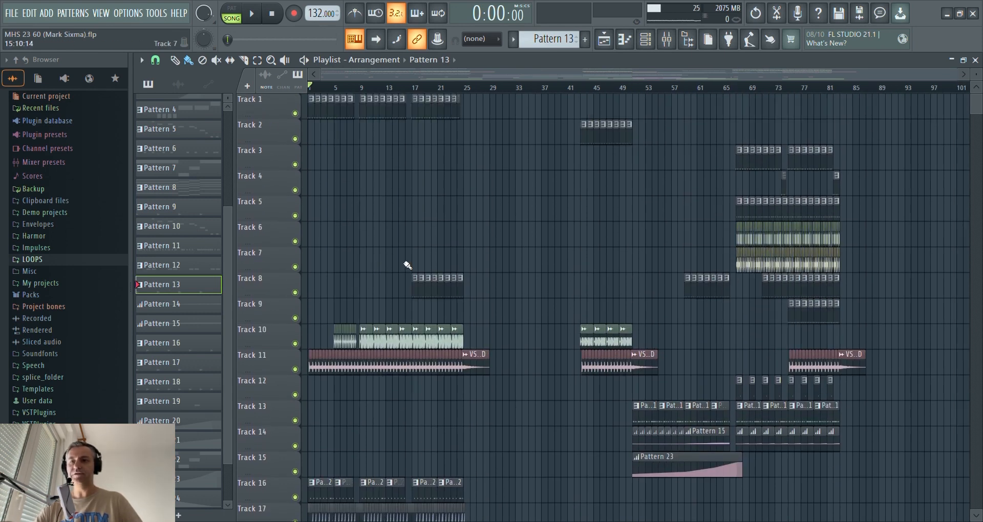
scroll(645, 279, "down", 7)
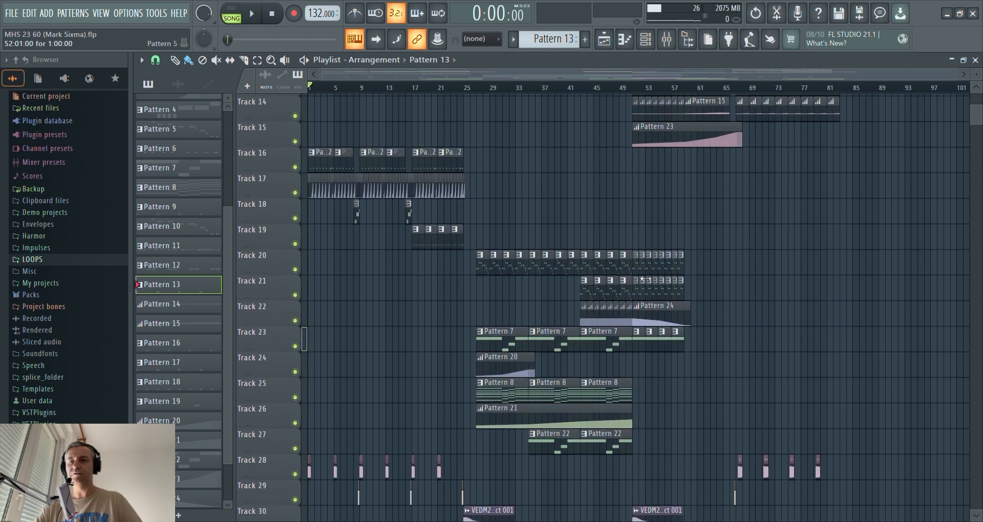
scroll(743, 333, "up", 4)
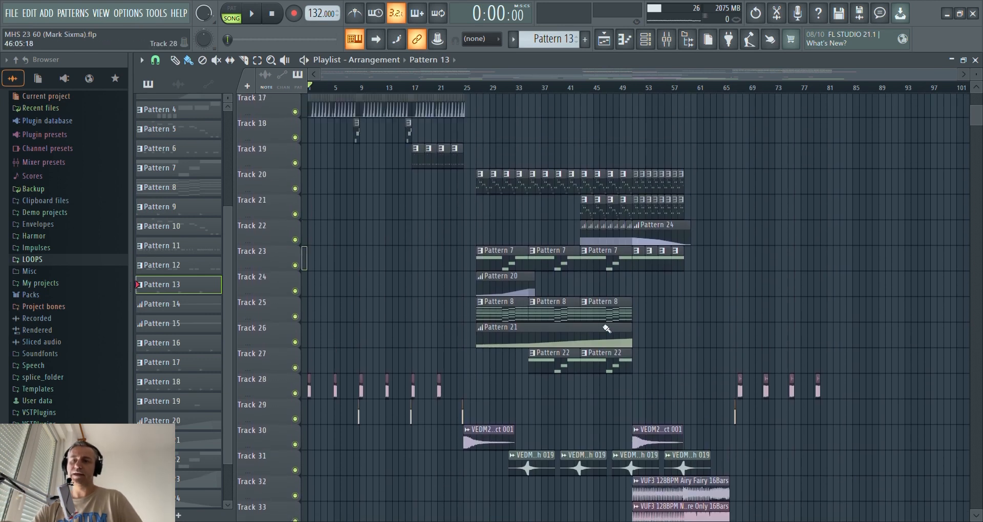
scroll(789, 319, "up", 5)
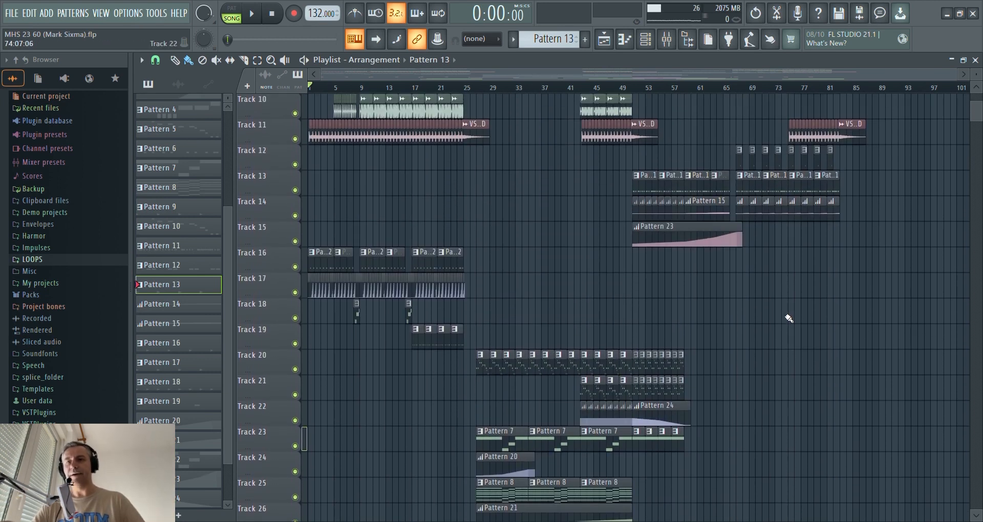
scroll(353, 261, "up", 5, "ctrl")
scroll(452, 235, "down", 5, "ctrl")
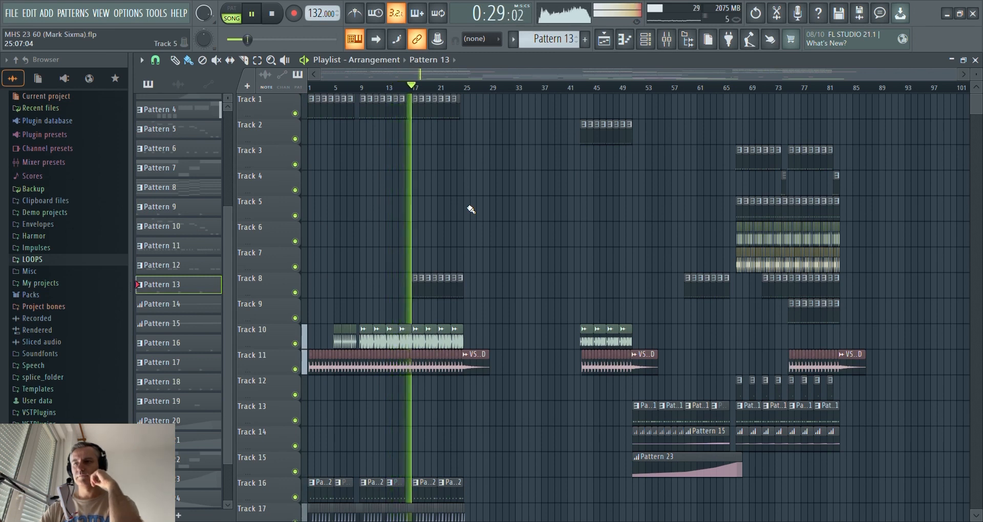
Step: Follow the song playback through the opening section into the part starting at bar 27, examining the clips on Tracks 1 to 34
scroll(484, 245, "down", 2)
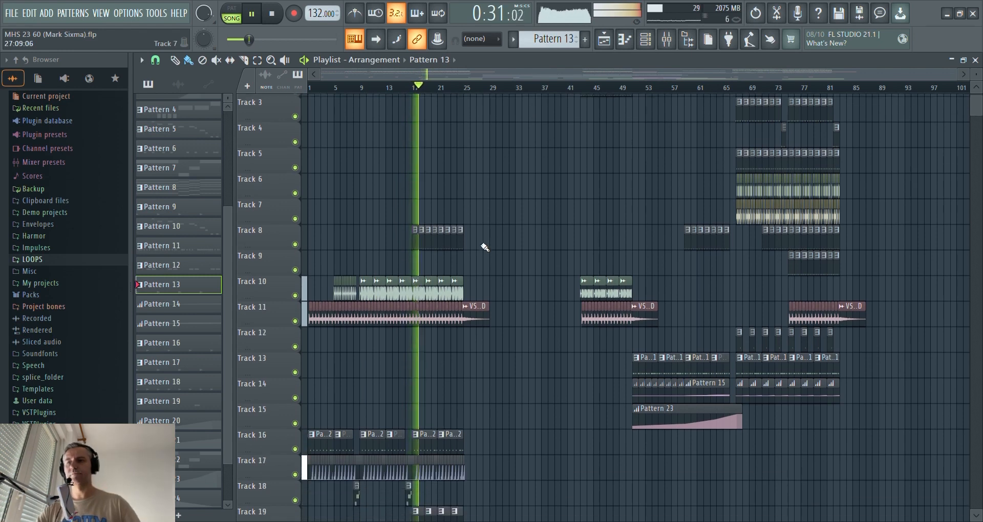
scroll(483, 245, "down", 11)
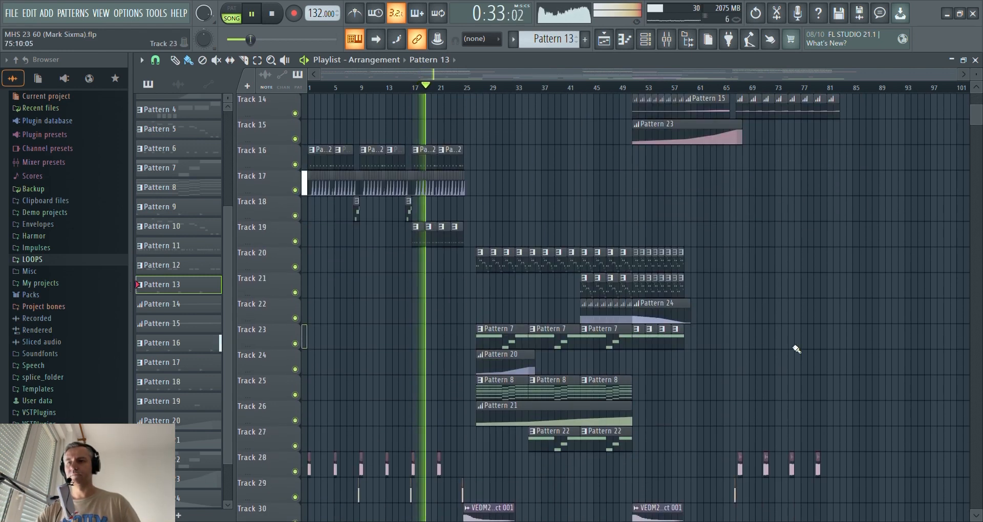
scroll(932, 334, "down", 9)
scroll(889, 340, "up", 12)
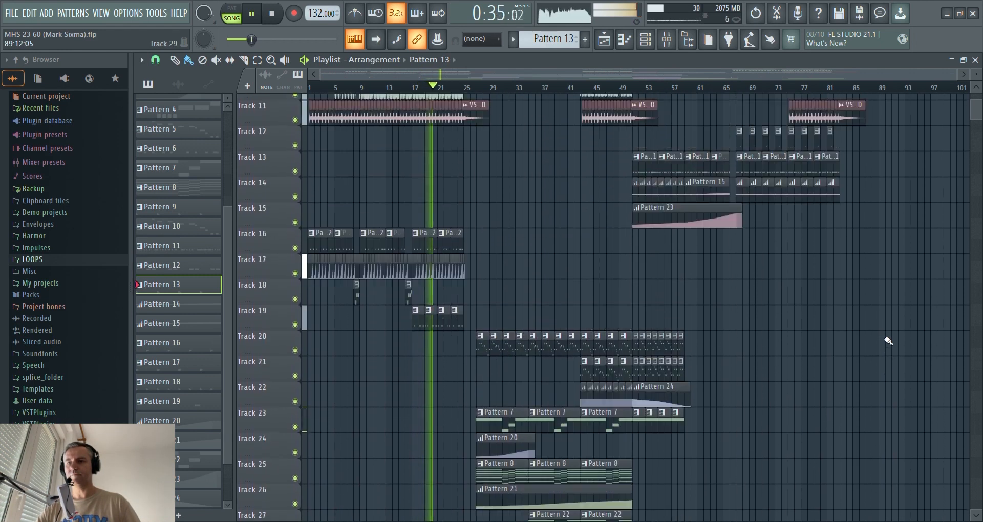
scroll(889, 341, "up", 10)
scroll(567, 424, "up", 4)
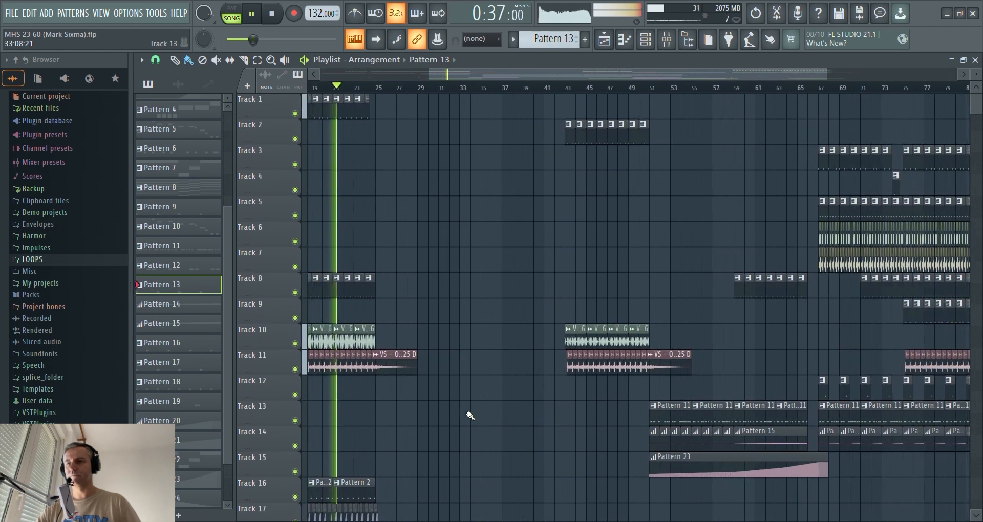
scroll(471, 416, "down", 1)
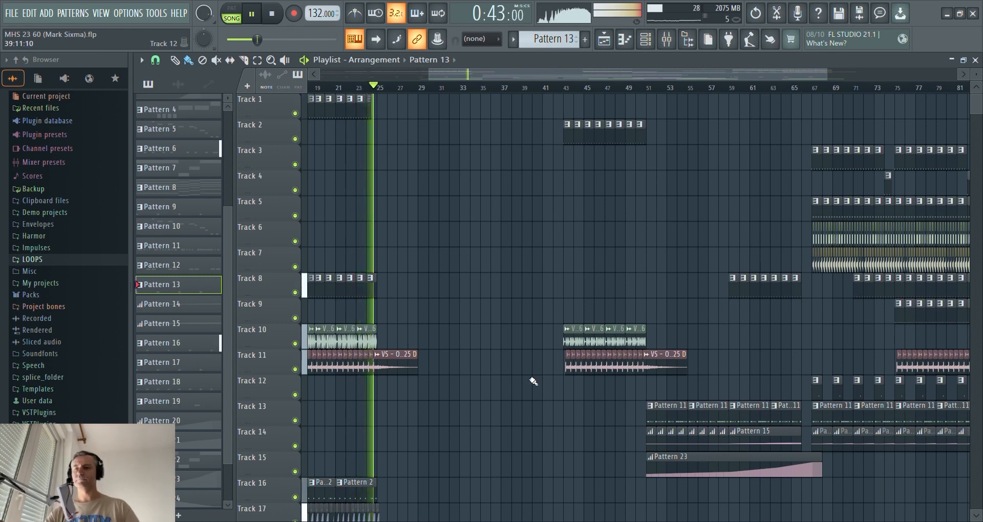
scroll(512, 376, "down", 5)
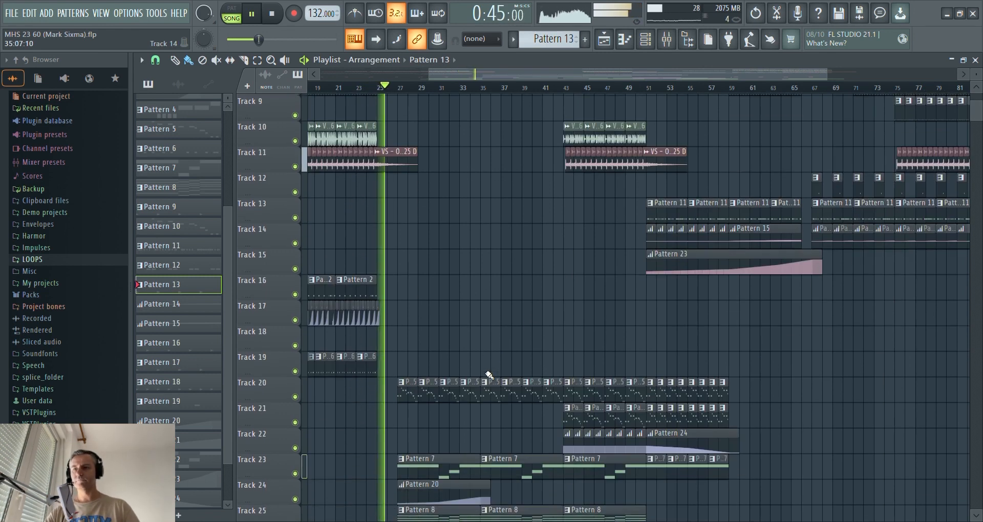
scroll(489, 375, "down", 5)
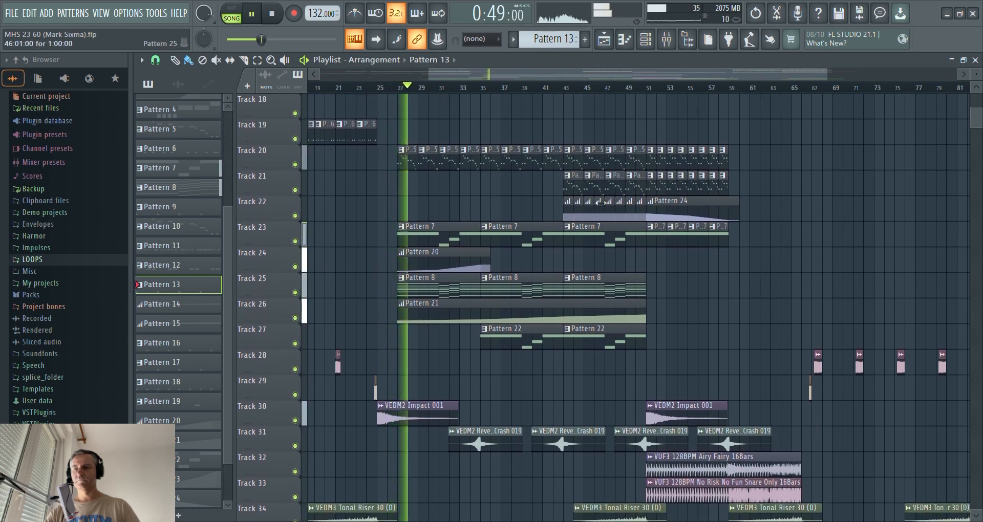
Step: Extend the Pattern 25 automation clips on Track 22 back from bar 43 to bar 27 and stop playback
left_click(579, 215)
mouse_move(559, 216)
left_mouse_down()
mouse_move(409, 216)
mouse_move(417, 197)
left_mouse_up()
key("space")
Step: Show the channel rack, select Pattern 5 from Track 20 and open its Sylenth1 #3 instrument settings
key("F6")
scroll(672, 237, "up", 5)
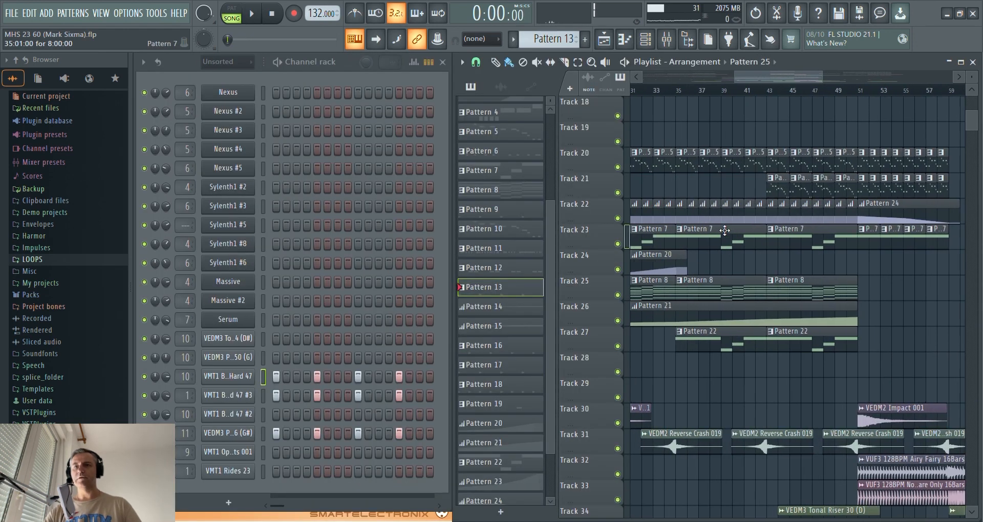
scroll(672, 238, "down", 3)
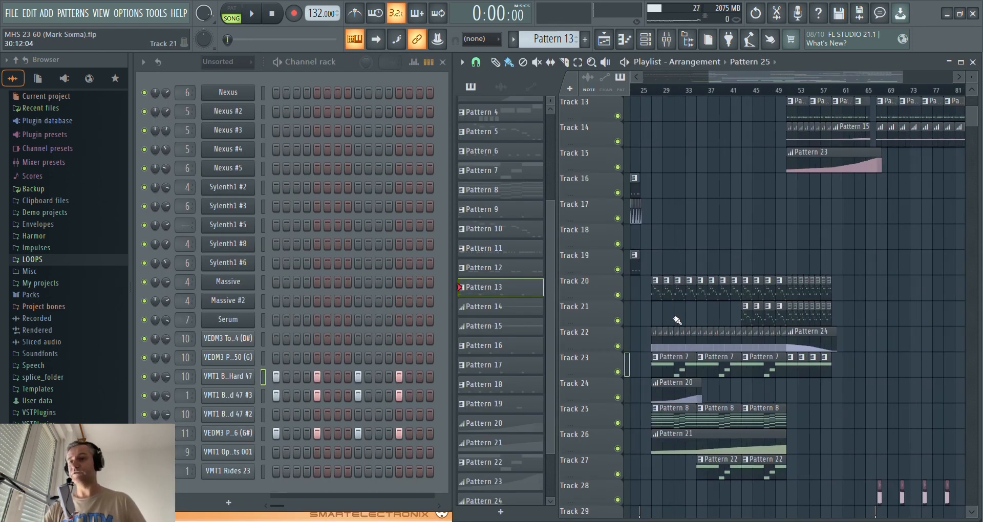
left_click(699, 300)
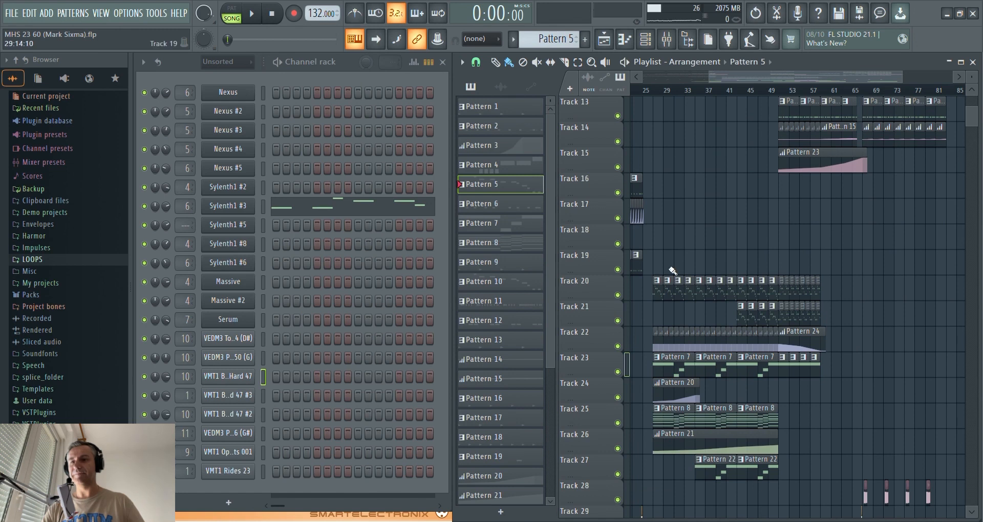
scroll(673, 270, "down", 4)
scroll(690, 205, "up", 2, "ctrl")
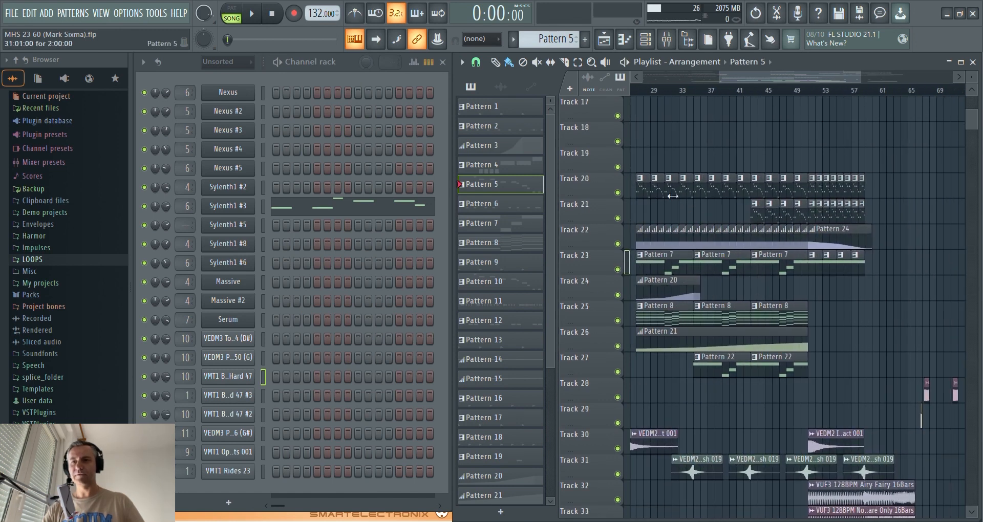
left_click(255, 205)
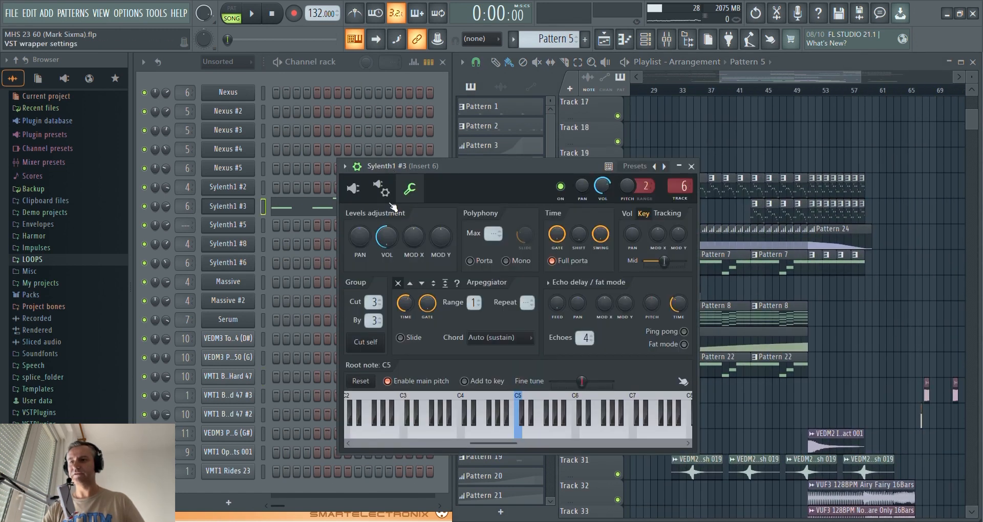
Step: In Pattern 25, fill the Sylenth1 #3 volume multiplier events with a flat level at about half height, and close the windows
left_click(774, 145)
left_click(823, 238)
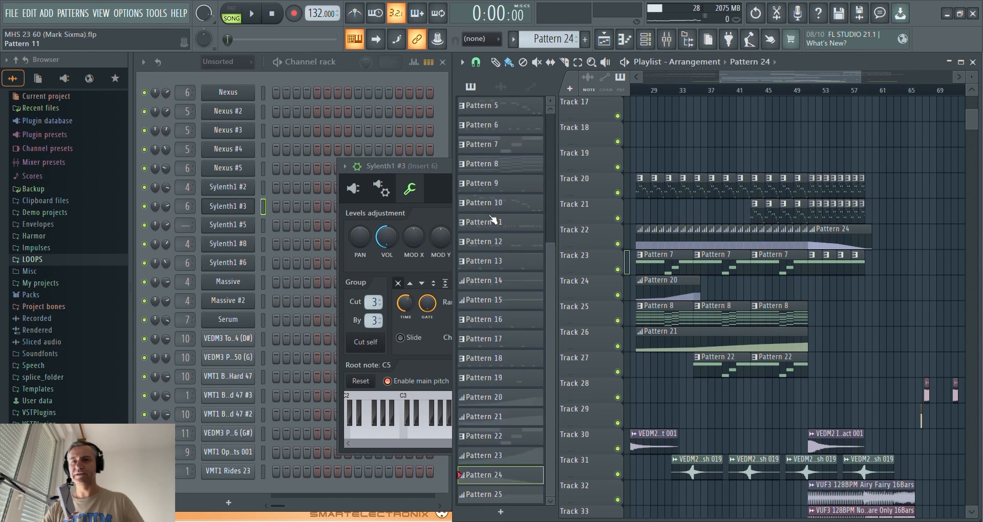
left_click(413, 166)
left_click(791, 250)
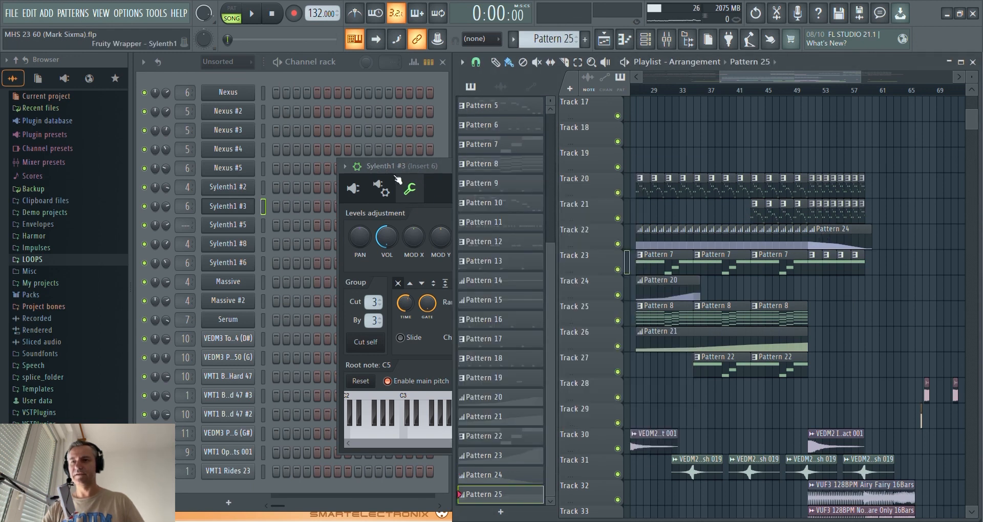
right_click(394, 237)
left_click(420, 260)
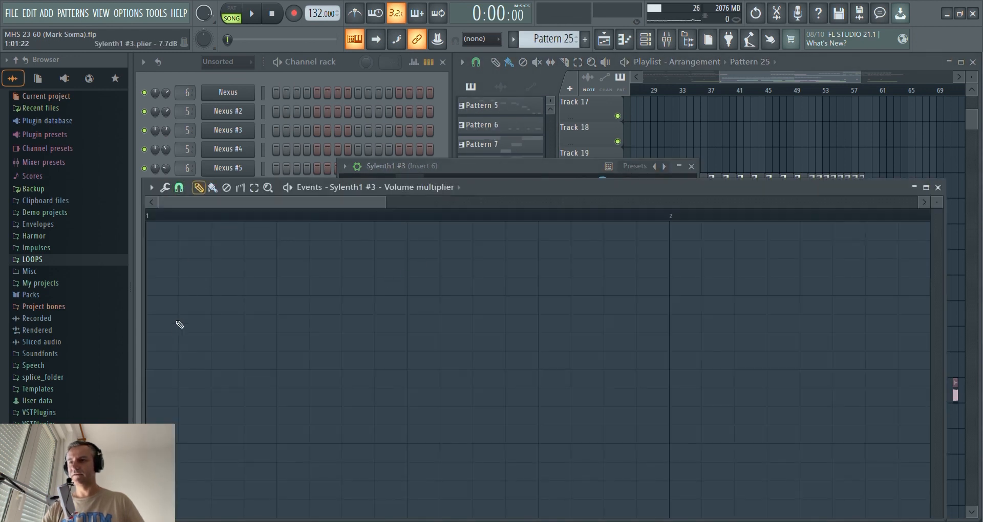
left_click(150, 374)
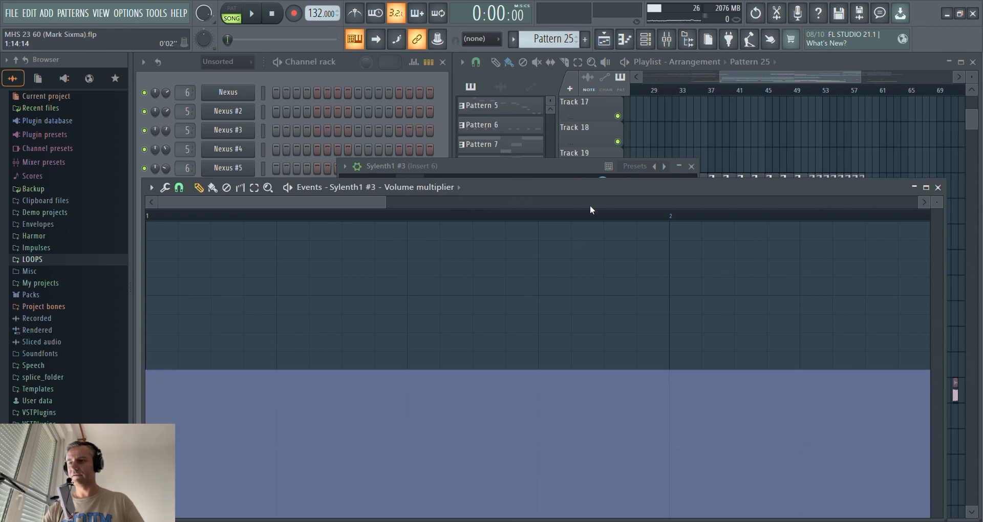
key("Escape")
key("Escape")
Step: Enlarge the playlist to fill the workspace and frame the section from bar 21 to bar 71
scroll(863, 204, "down", 2)
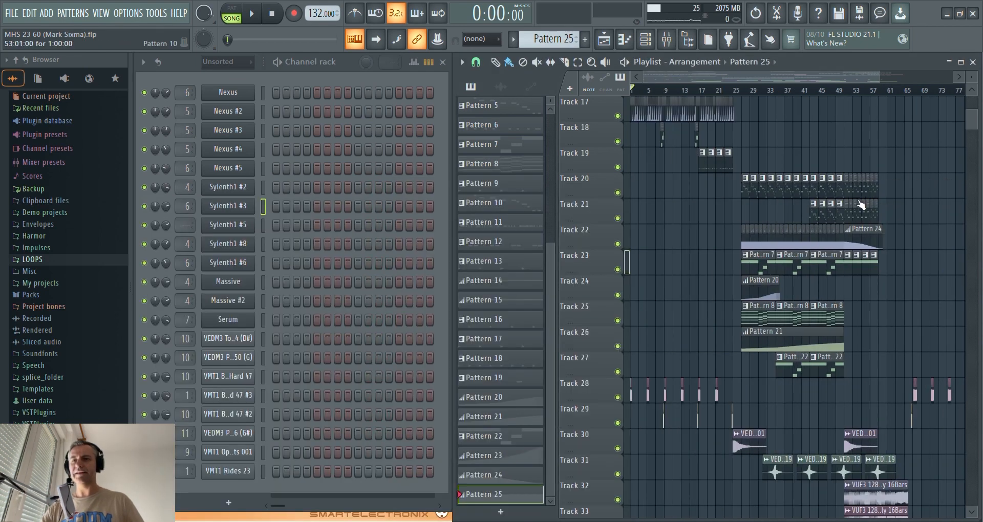
left_click(963, 63)
scroll(745, 153, "up", 2)
scroll(533, 126, "down", 2)
scroll(502, 126, "up", 2)
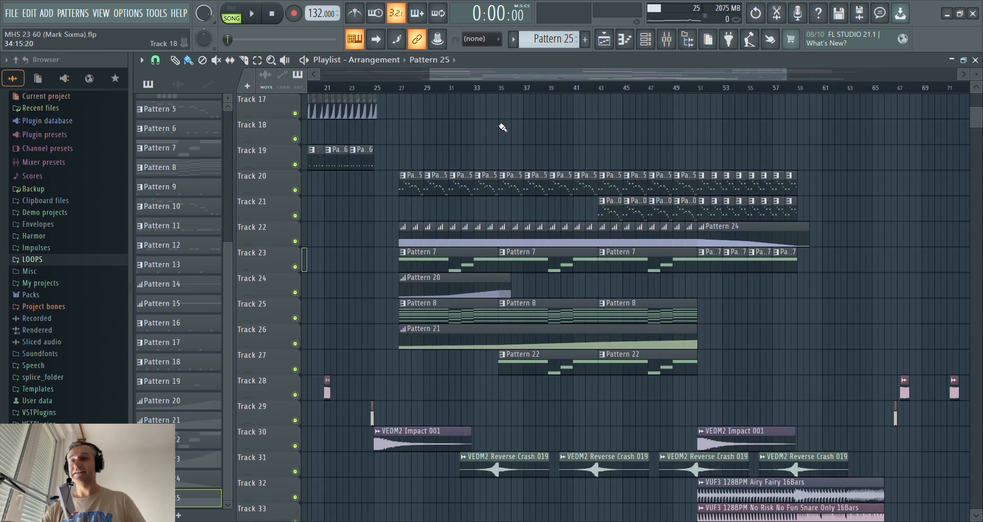
Step: Play the song from about bar 23 and save the project
scroll(502, 125, "down", 1)
left_click(385, 88)
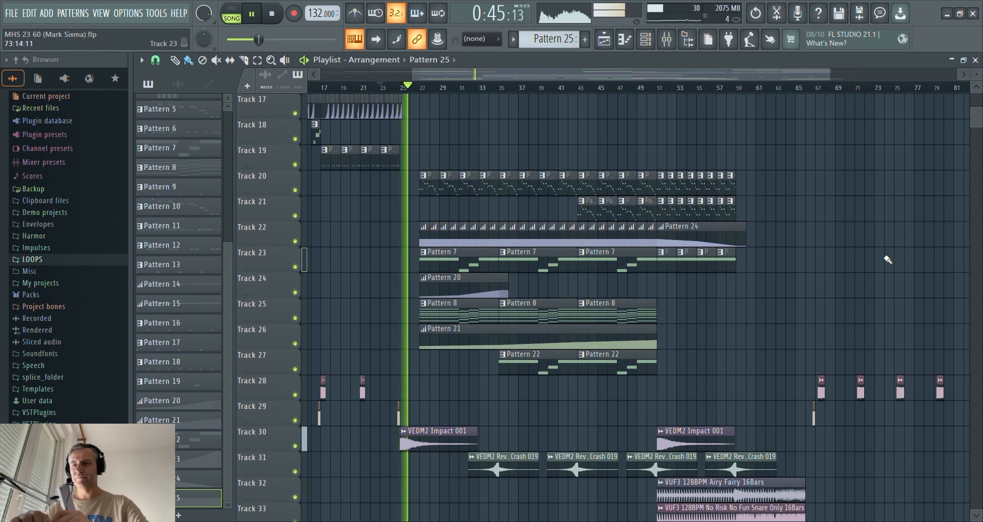
key("ctrl+s")
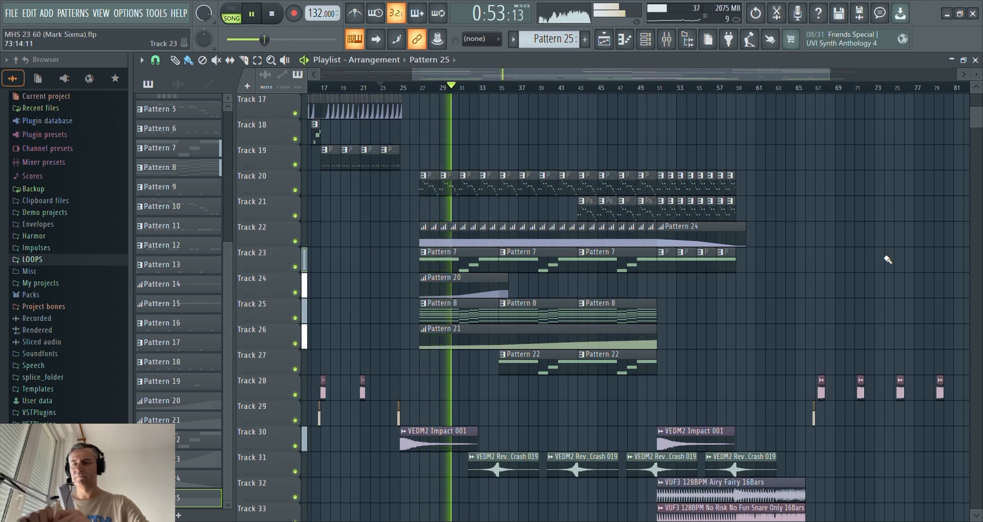
Step: Follow the playback from about bar 30 to bar 45, checking the layered clips on Tracks 20 to 27
scroll(886, 256, "up", 1)
scroll(828, 280, "up", 1)
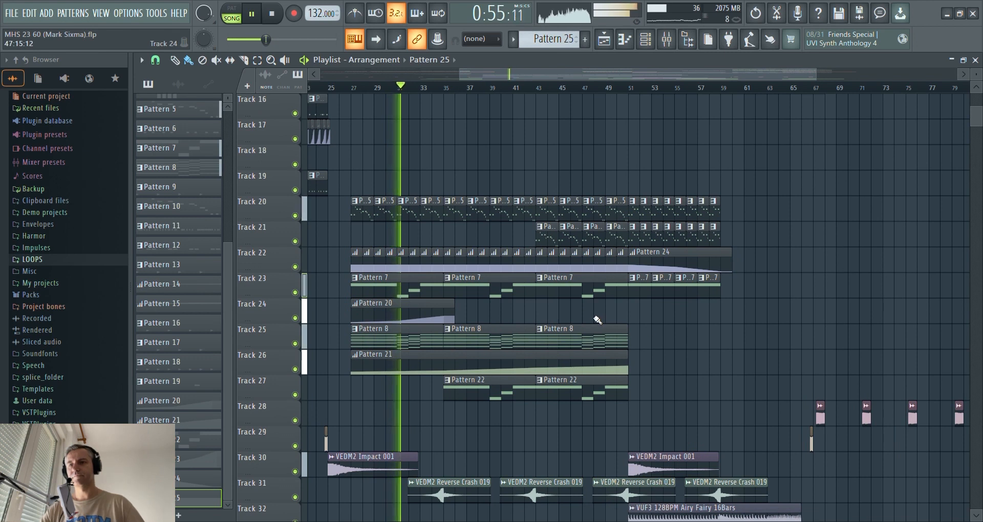
scroll(736, 329, "up", 1)
scroll(737, 334, "up", 1)
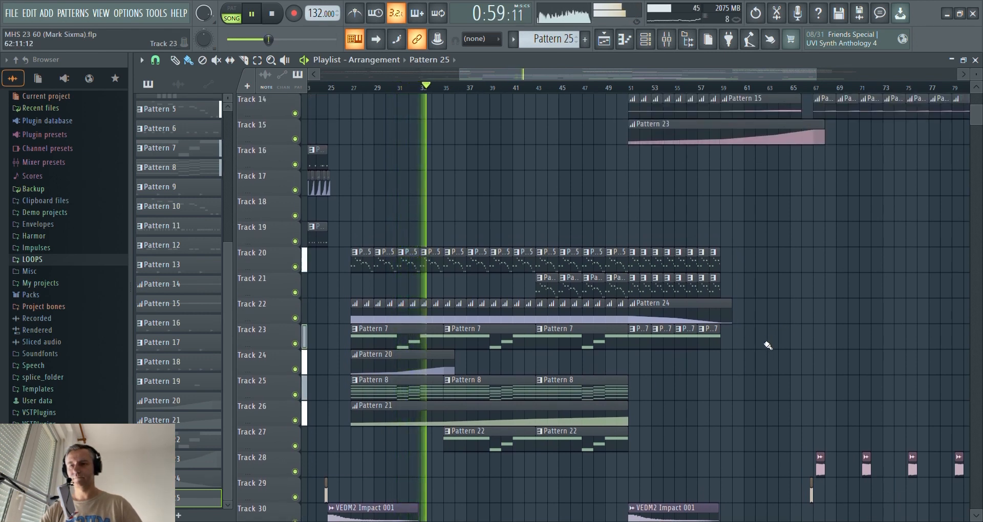
scroll(769, 346, "down", 2)
scroll(768, 346, "up", 1)
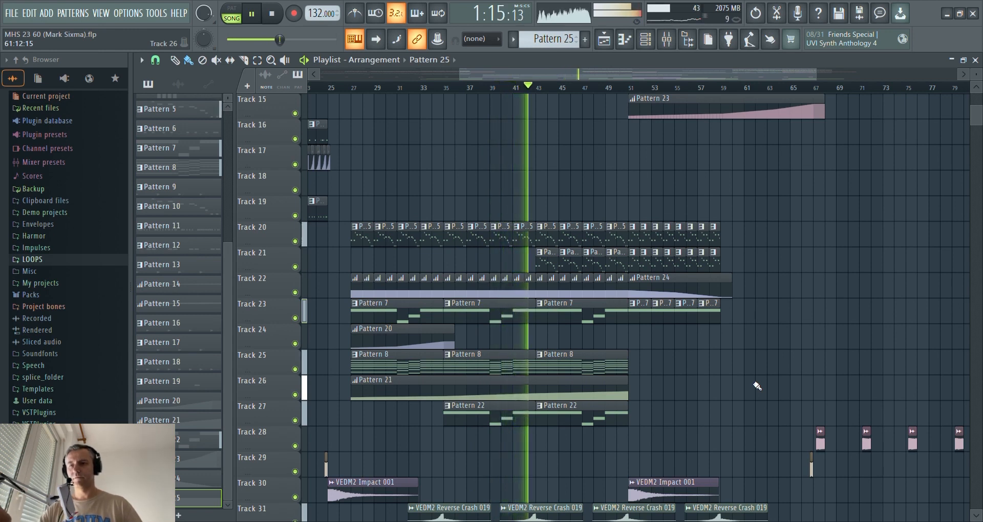
scroll(778, 378, "up", 2)
scroll(503, 343, "down", 2)
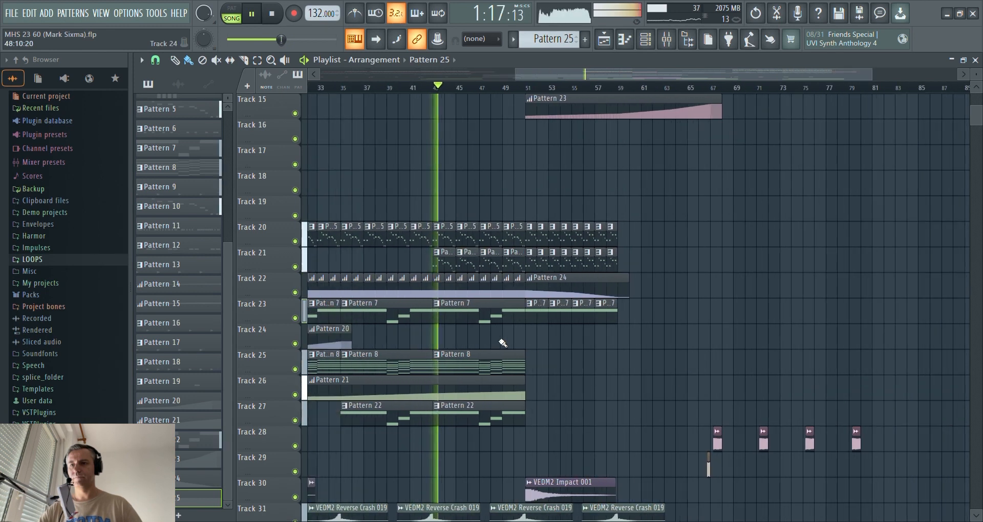
scroll(637, 362, "up", 1)
scroll(638, 362, "down", 2)
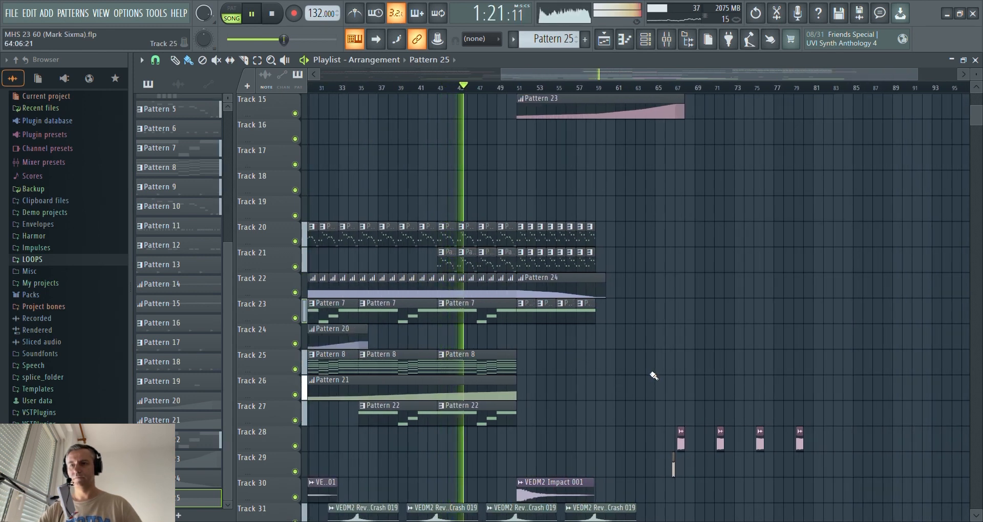
Step: Follow the playback from about bar 46 to bar 56, checking the clips on Tracks 4 to 27
scroll(654, 377, "up", 4)
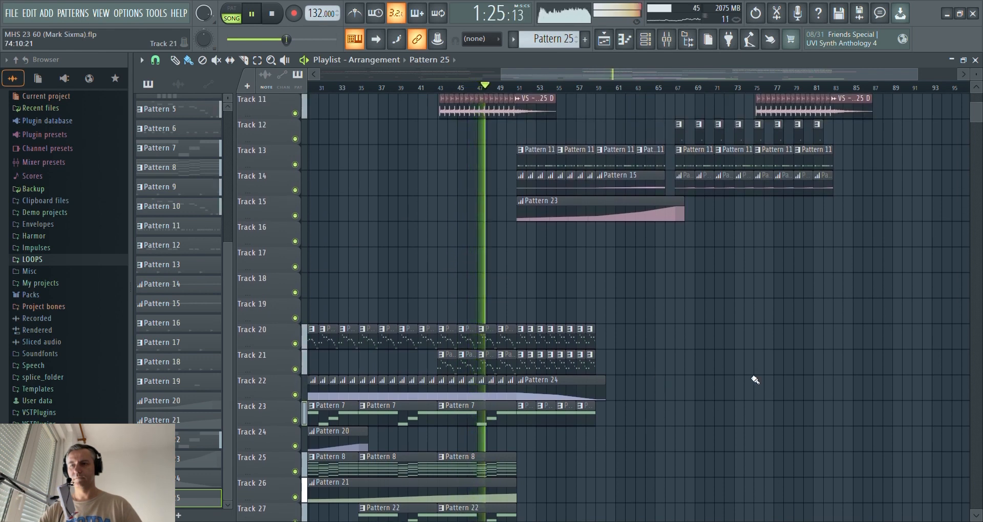
scroll(736, 392, "up", 1)
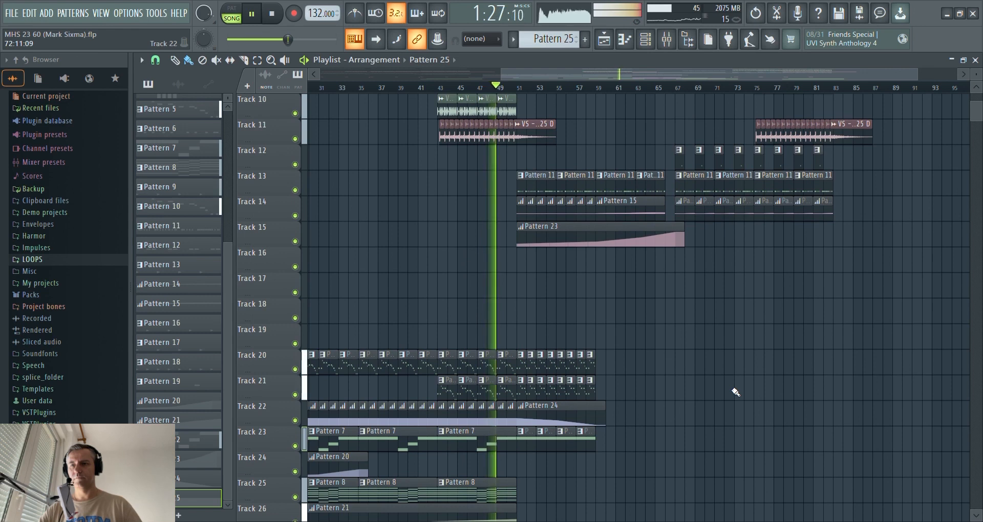
scroll(736, 392, "up", 1)
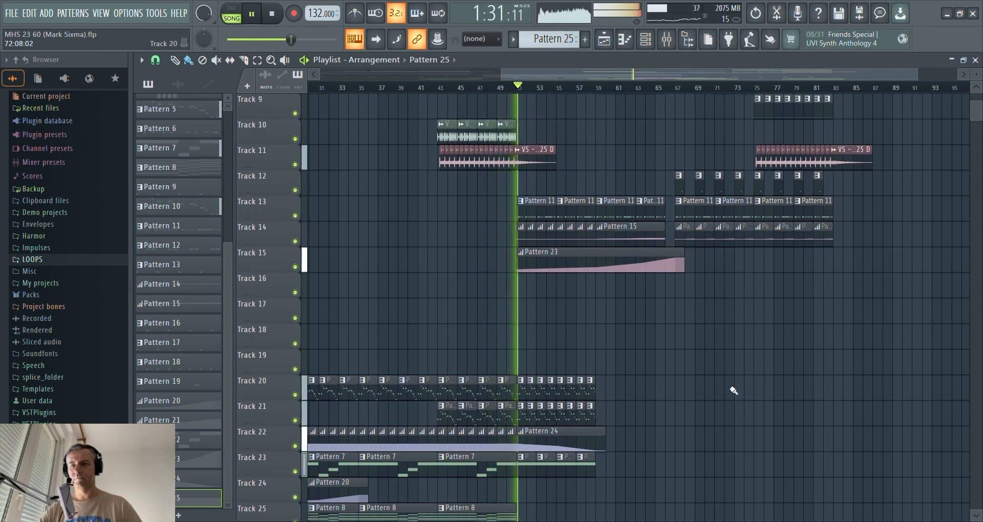
scroll(734, 392, "up", 2)
scroll(509, 349, "down", 2)
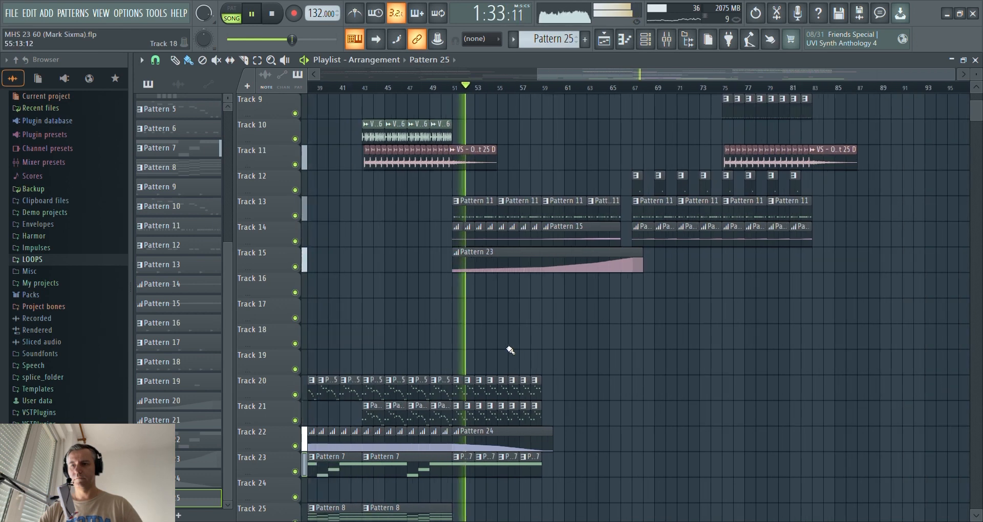
scroll(629, 363, "up", 5)
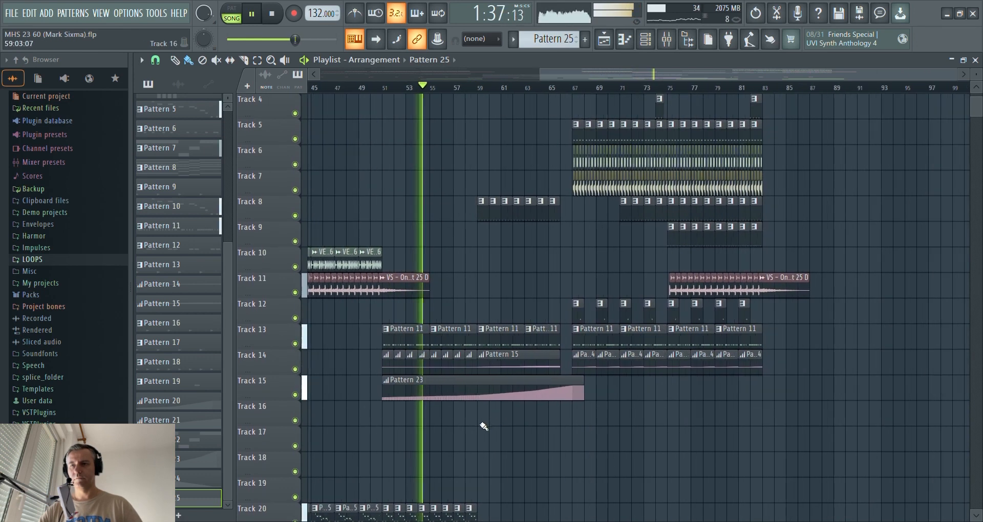
scroll(852, 348, "down", 7)
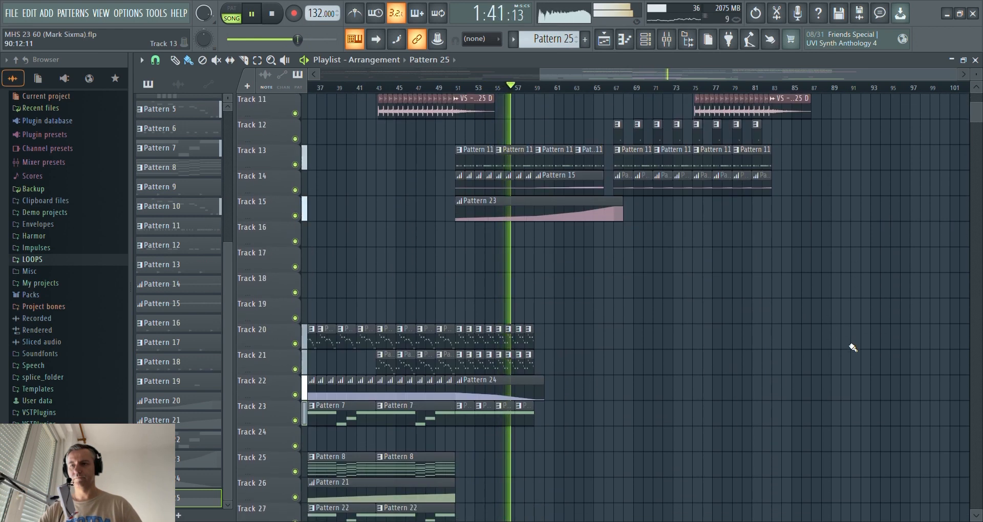
Step: Place another VEDM2 Impact 001 clip at bar 59 on Track 30 and save the project
scroll(853, 348, "down", 10)
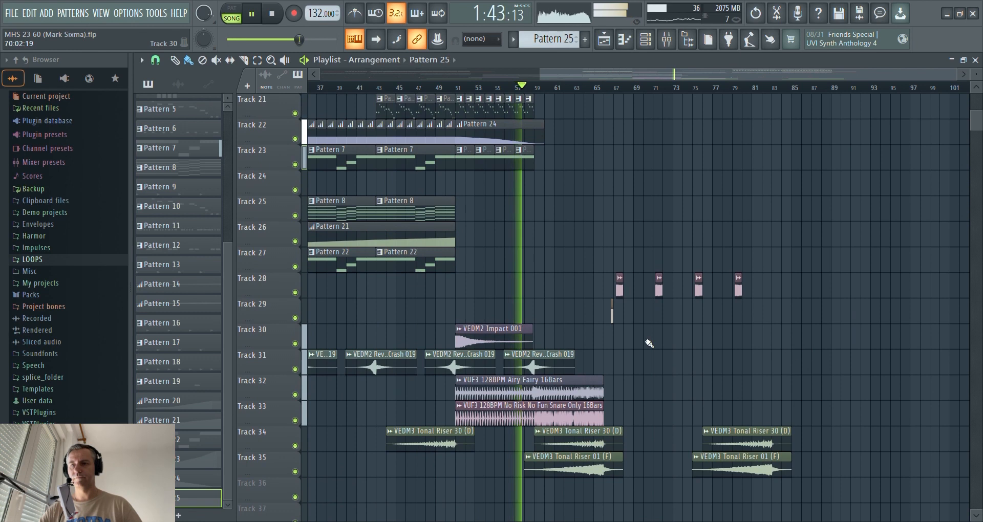
left_click_drag(616, 343, 580, 349)
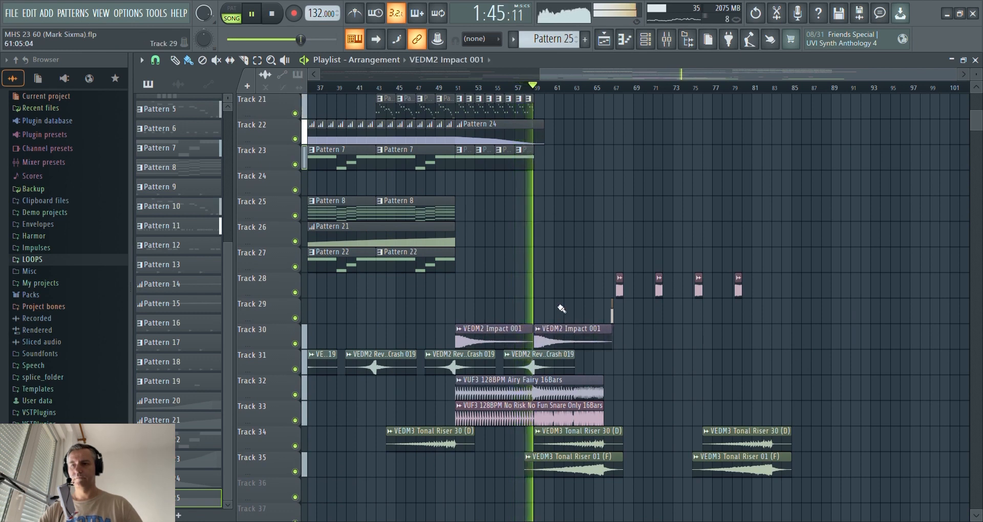
key("ctrl+s")
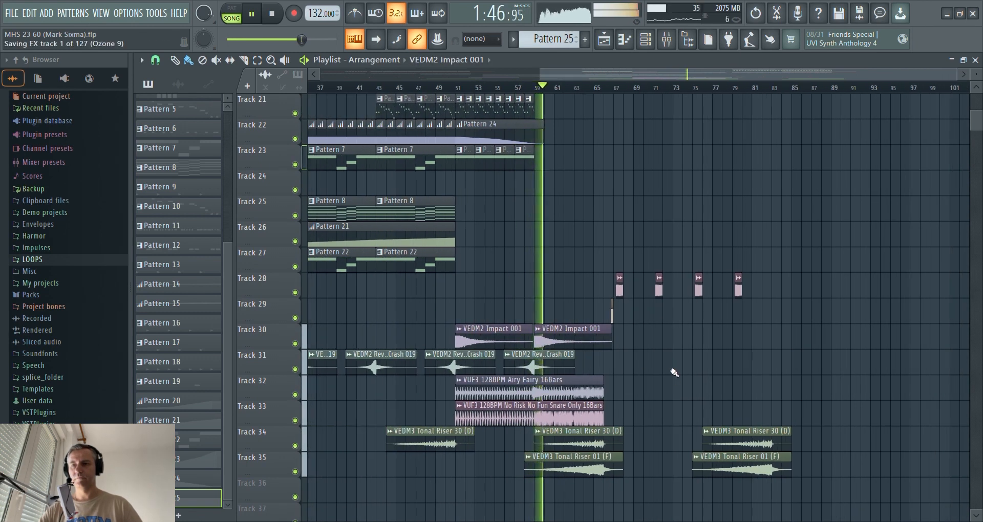
Step: Follow the playback from about bar 60 to bar 74 on Tracks 3 to 15, and save the project
scroll(674, 373, "up", 6)
scroll(674, 374, "up", 8)
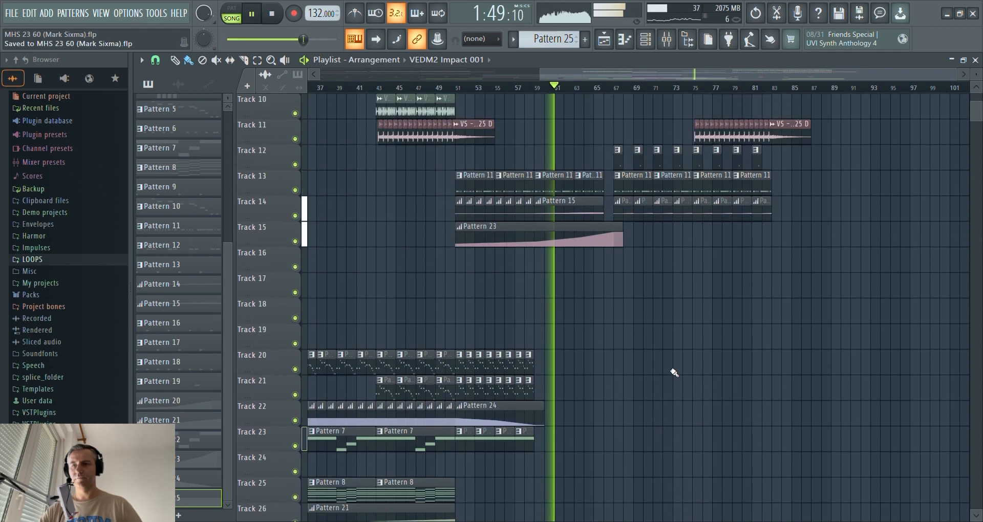
scroll(675, 374, "up", 4)
scroll(637, 406, "up", 2)
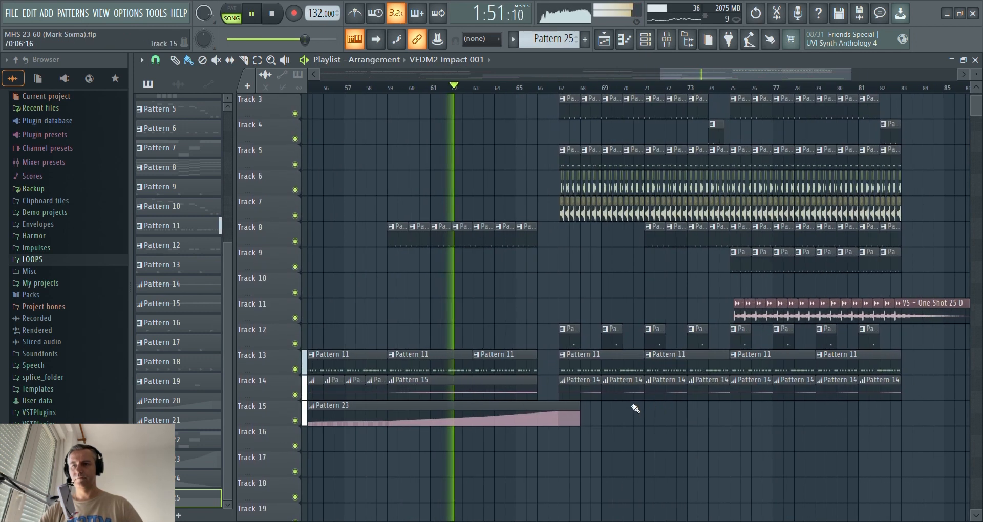
scroll(540, 382, "down", 3)
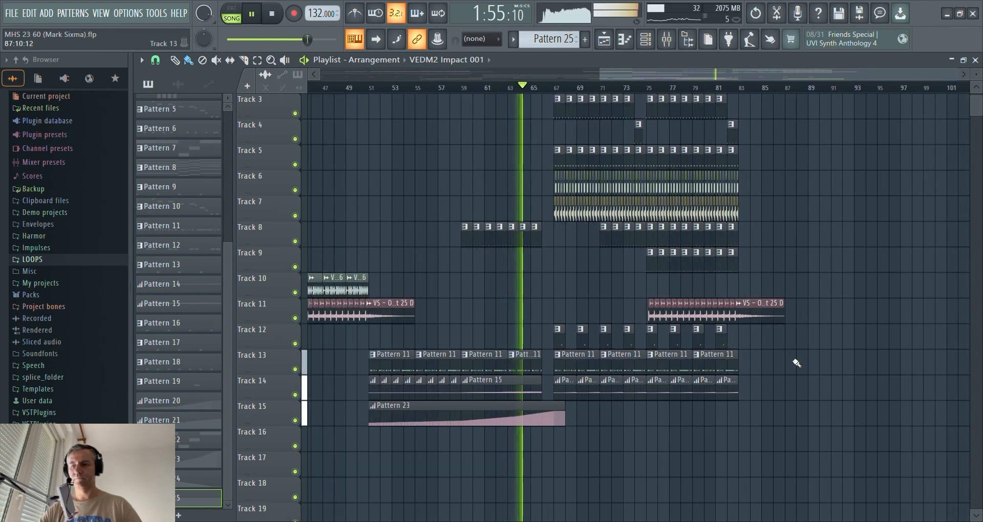
key("ctrl+s")
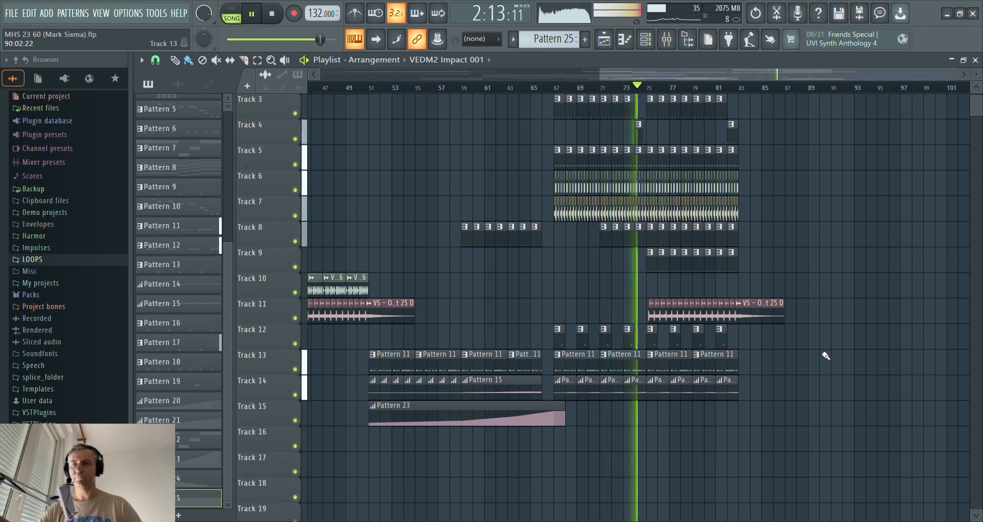
Step: Add two more VEDM3 Huge Snare 18 clips on Track 29, just before bar 75 and just before bar 83
scroll(826, 356, "down", 5)
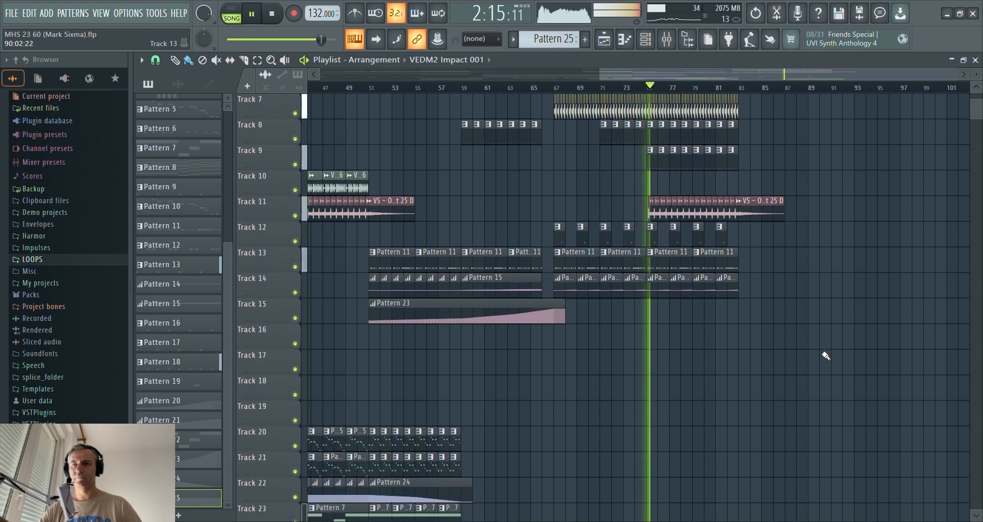
scroll(825, 356, "down", 3)
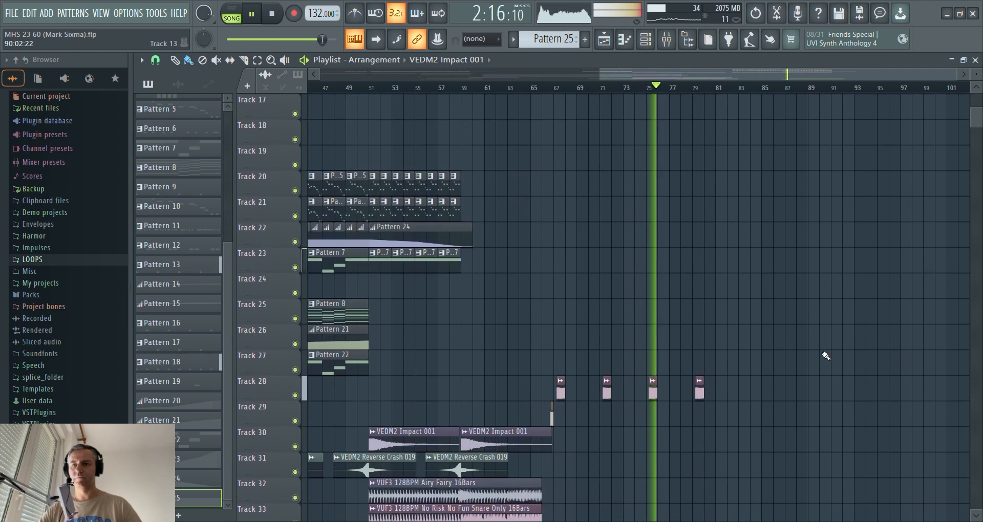
left_click(553, 418)
left_click(645, 417)
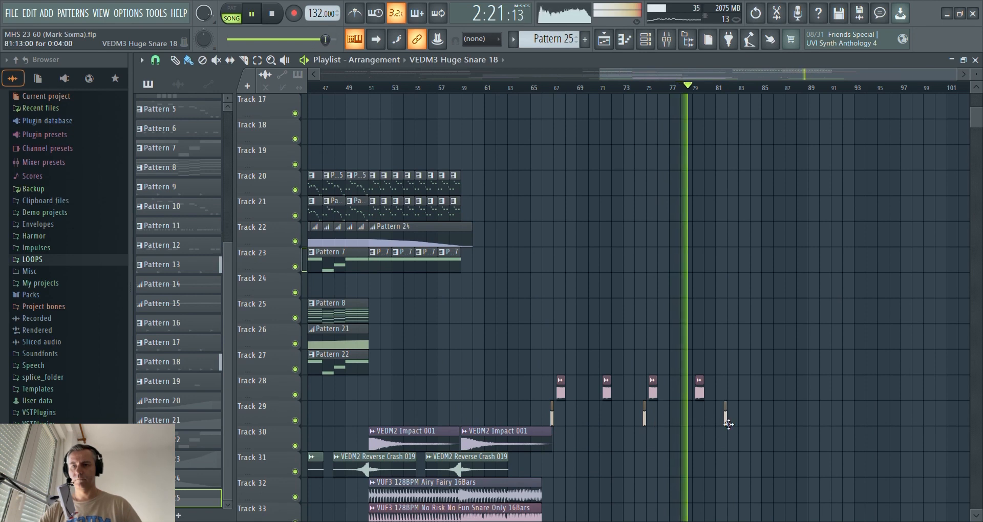
left_click(727, 420)
left_click_drag(733, 425, 743, 417)
scroll(727, 417, "up", 1)
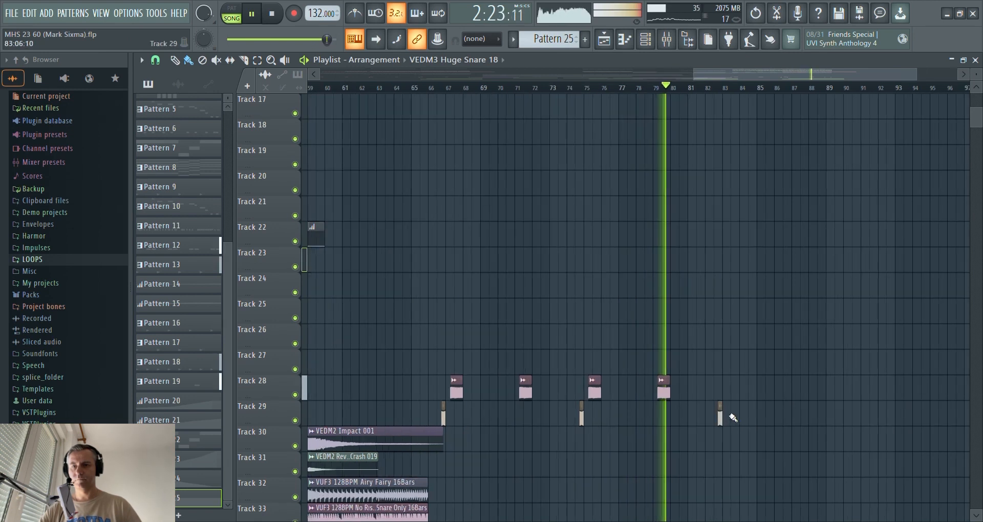
Step: Follow the last bars of the drum and bass section up to about bar 83, and stop the playback
scroll(725, 420, "up", 5)
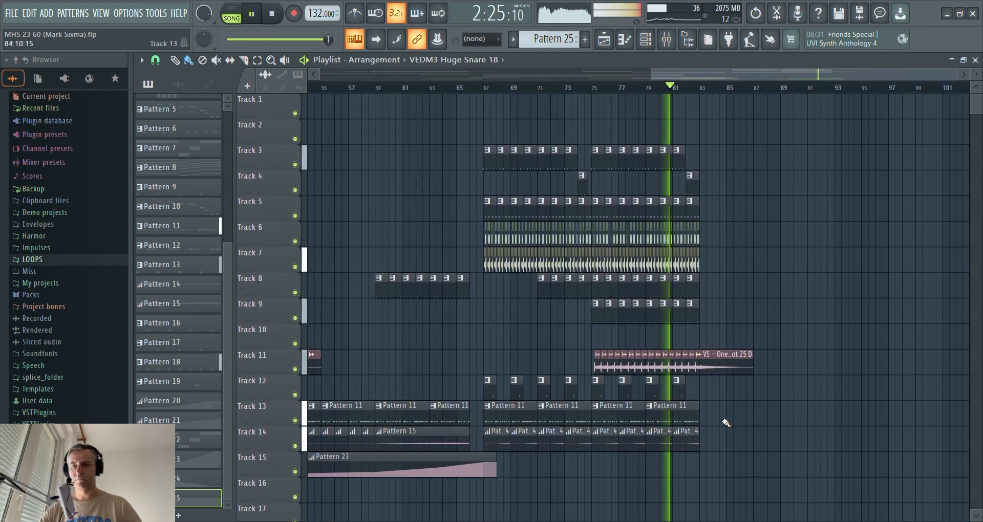
scroll(723, 216, "up", 2)
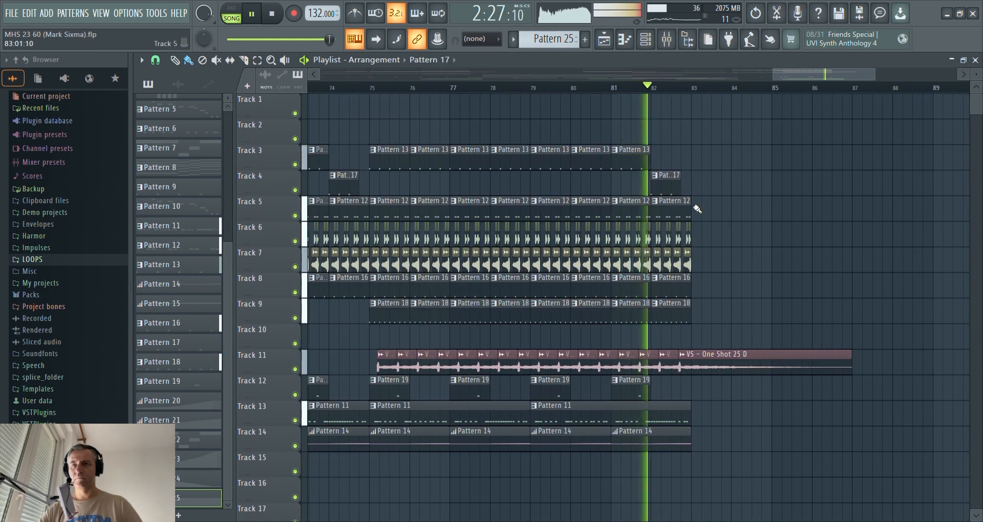
scroll(789, 299, "down", 2)
scroll(855, 325, "down", 7)
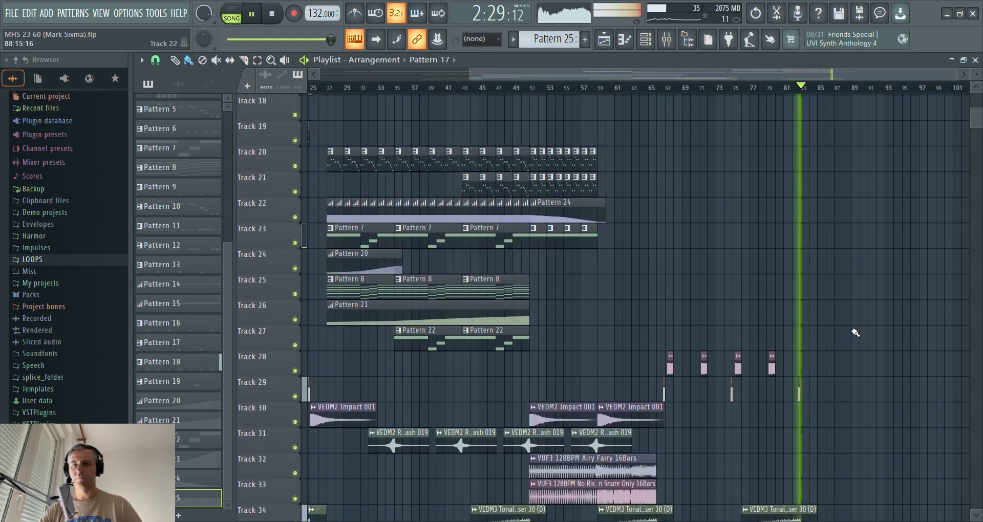
key("space")
Step: Look over the whole arrangement across Tracks 1 to 33, comparing the intro, the breakdown and the section from bar 67
scroll(819, 307, "up", 6)
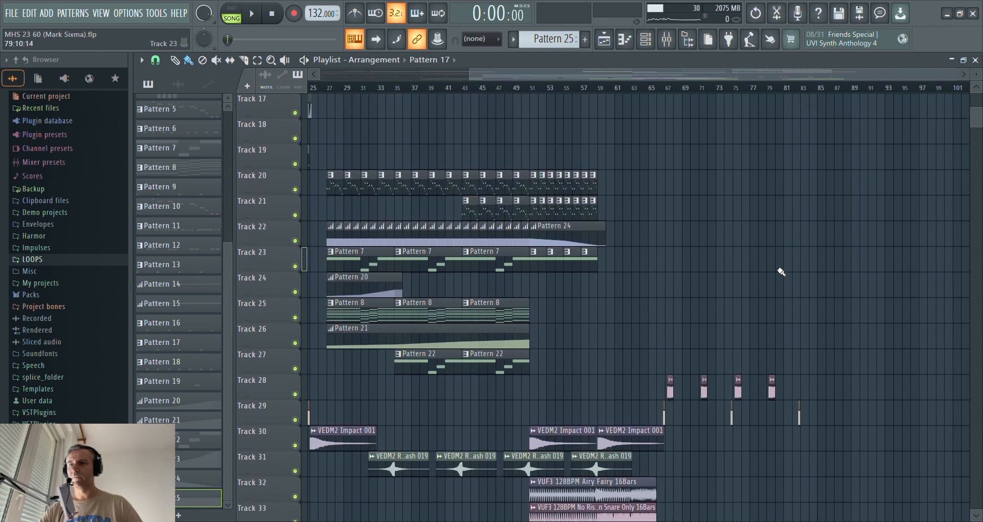
scroll(830, 313, "up", 2)
scroll(829, 313, "down", 2)
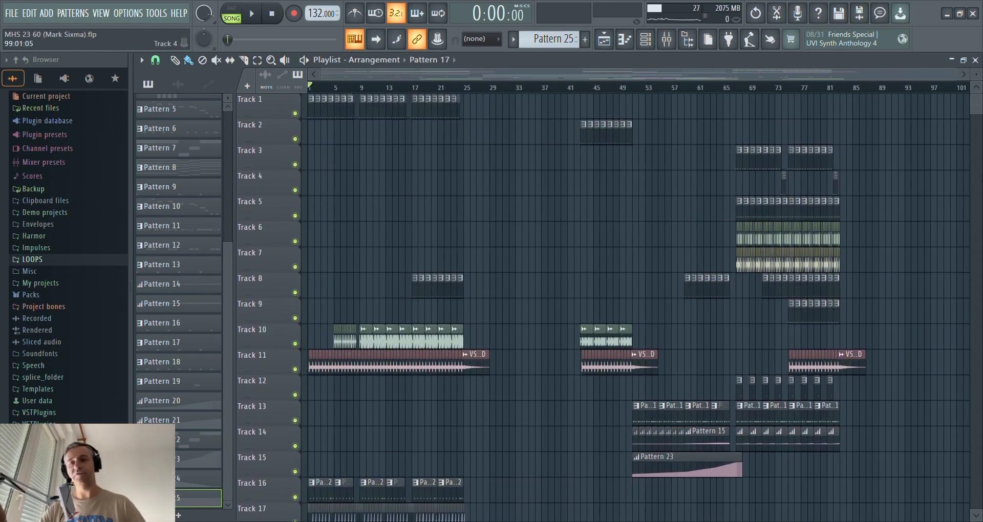
scroll(903, 263, "up", 3)
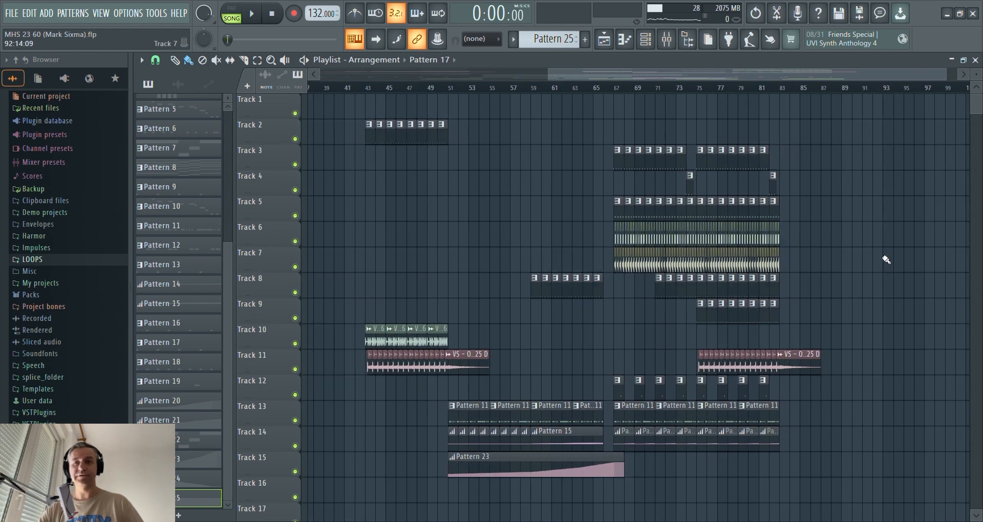
scroll(882, 258, "down", 3)
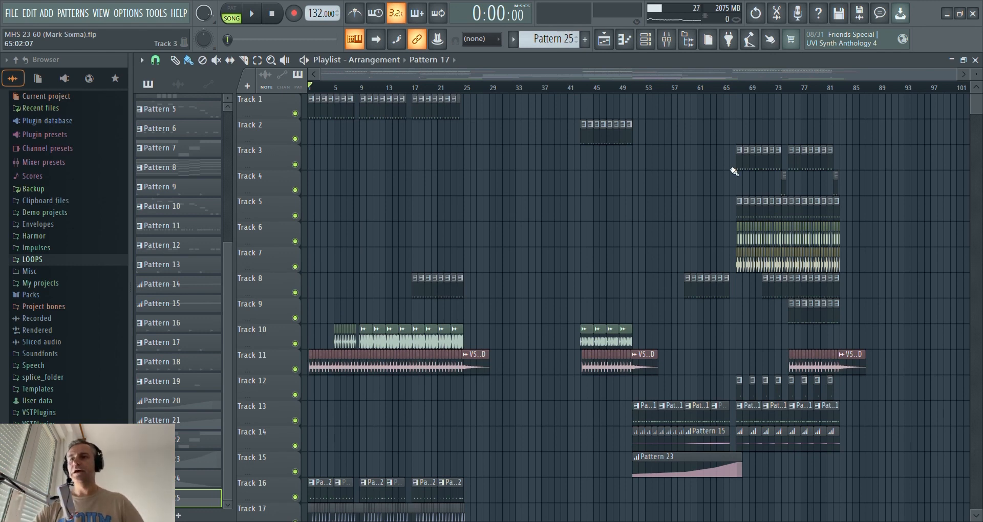
scroll(584, 256, "down", 10)
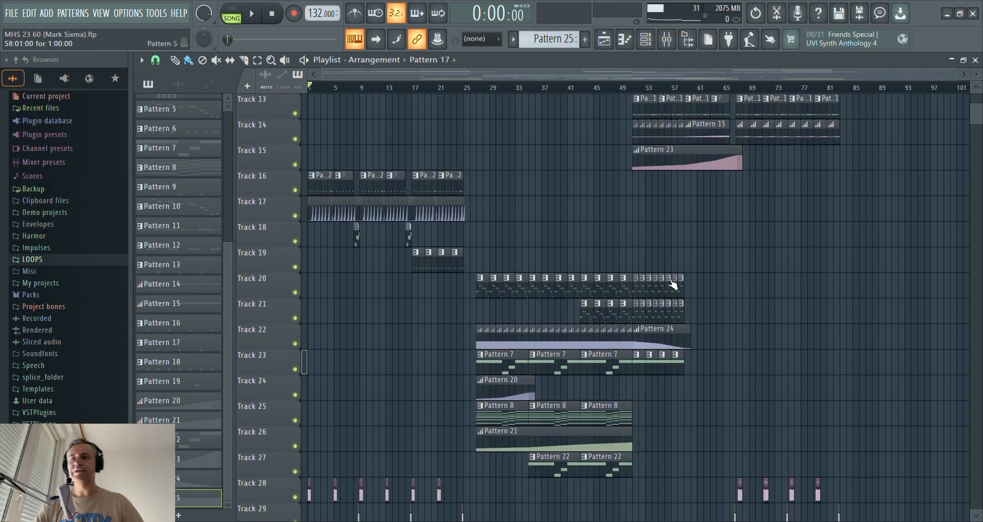
scroll(674, 285, "up", 5)
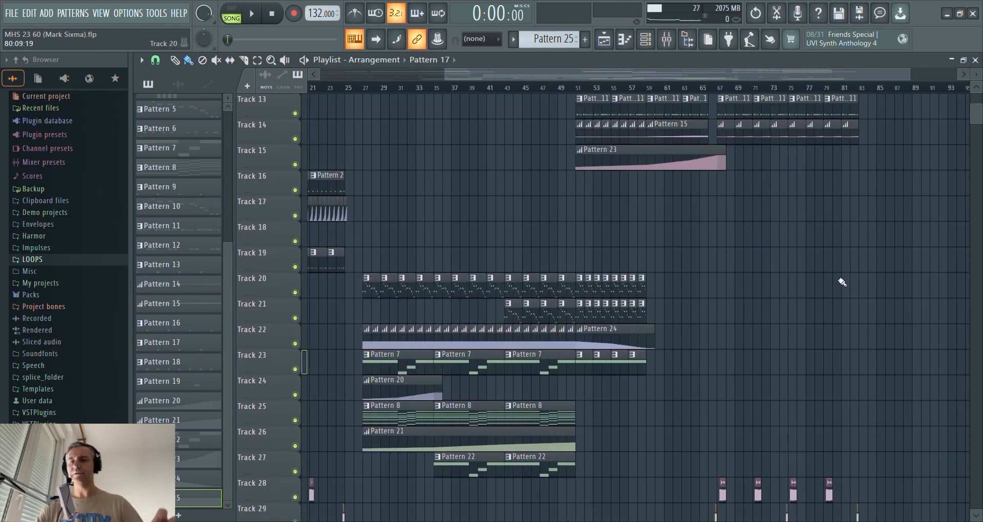
scroll(748, 338, "up", 10)
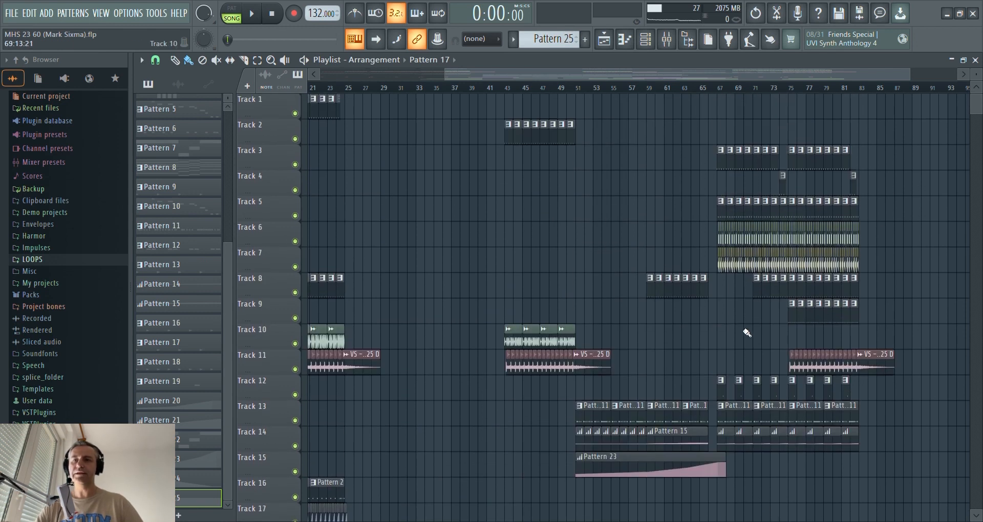
Step: Move the playhead to bar 67 to examine that section within the whole song, and return it to the song start
left_click(714, 88)
scroll(820, 205, "right", 3)
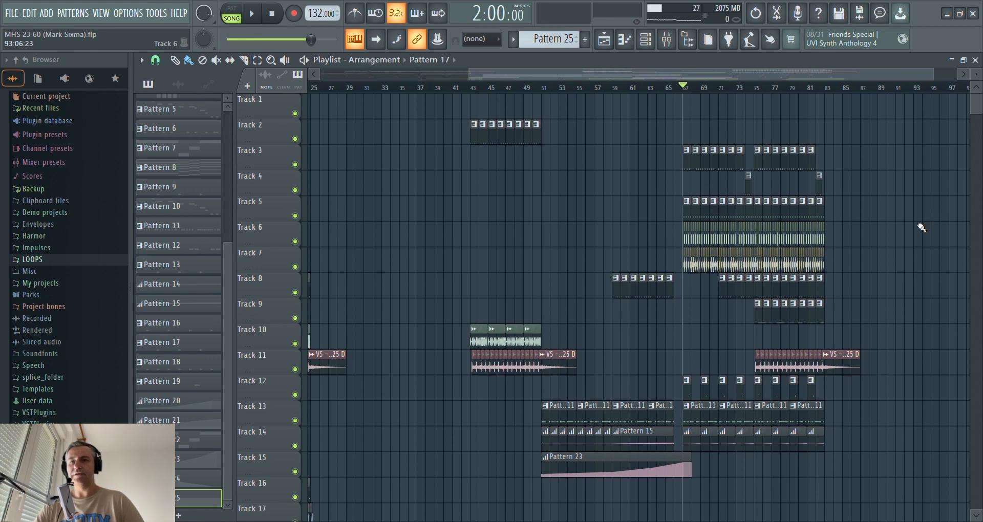
scroll(890, 166, "down", 4)
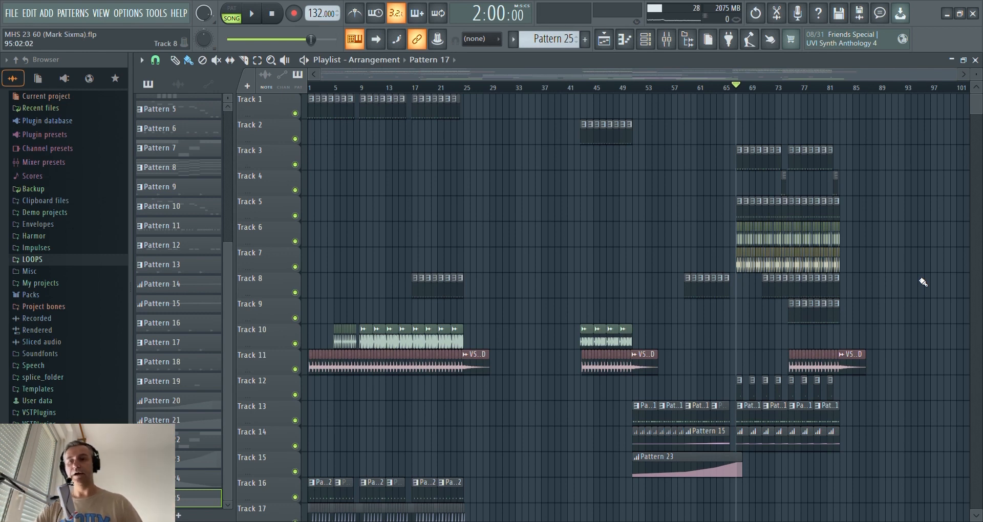
key("space")
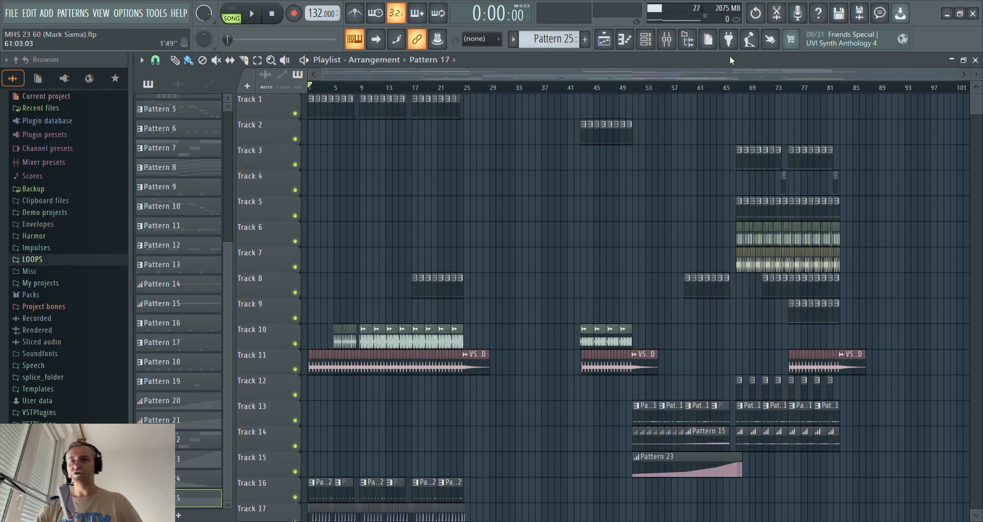
Step: Show the channel rack beside the playlist, solo Track 1 and select its Pattern 1
key("F6")
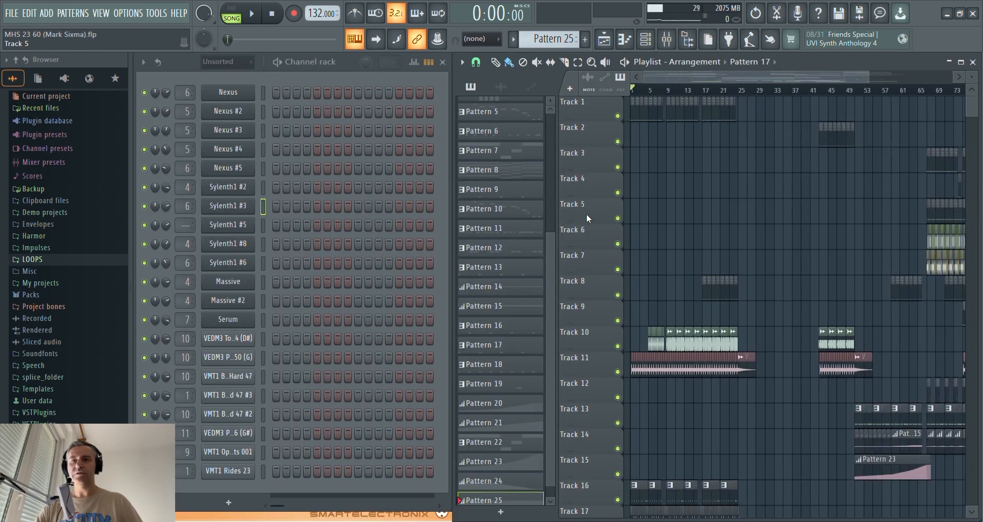
left_click(618, 116, "ctrl")
left_click(649, 122)
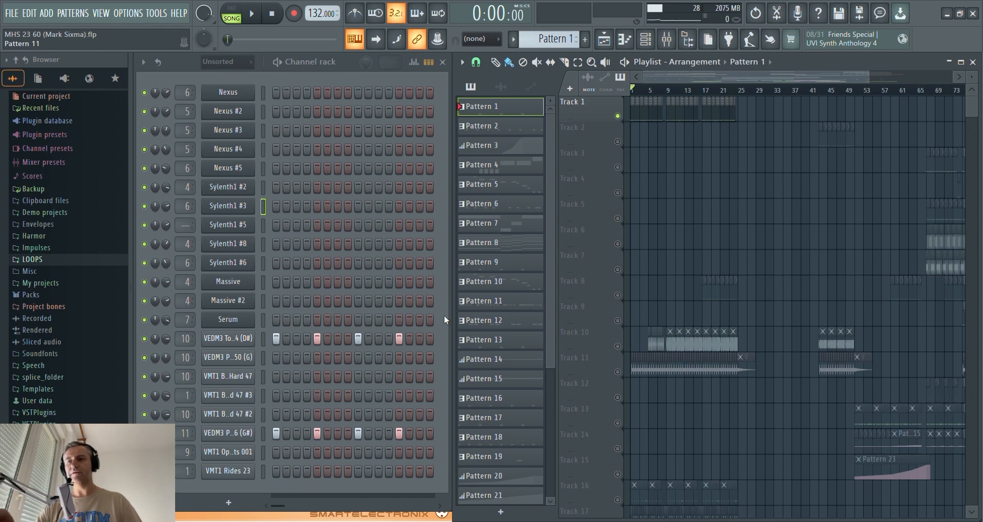
Step: Play the soloed Track 1 briefly, shortening the channel rack to reveal the s(M)exoscope display and bringing its lower channels into view
key("space")
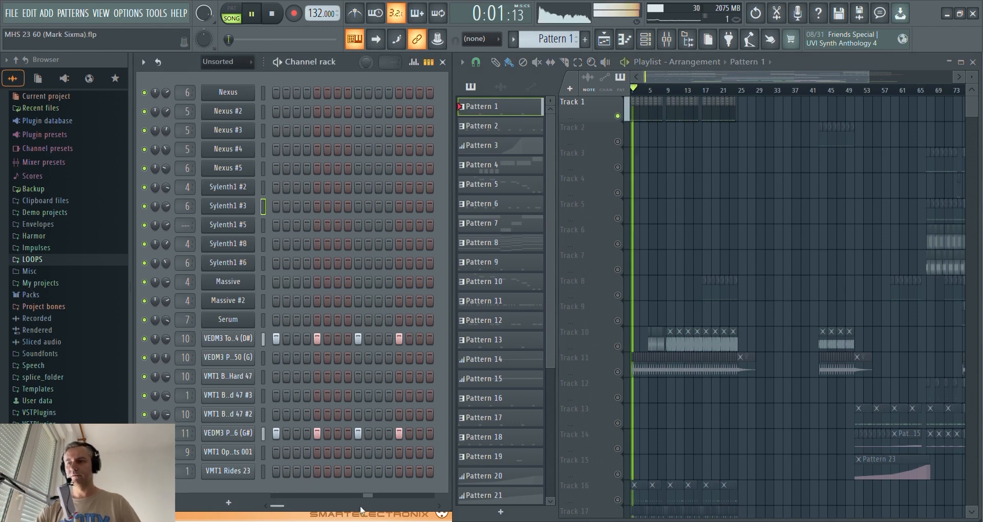
left_click_drag(361, 509, 356, 378)
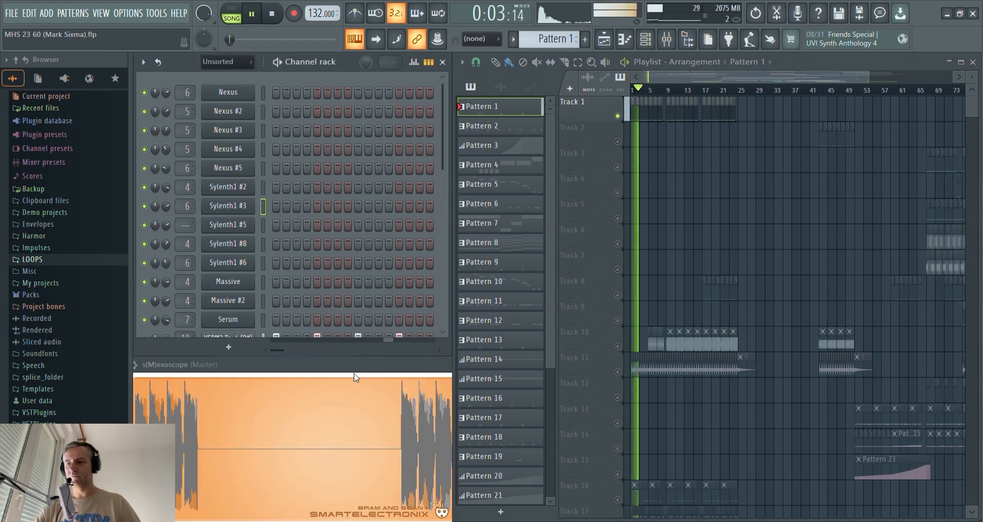
scroll(331, 293, "down", 5)
key("space")
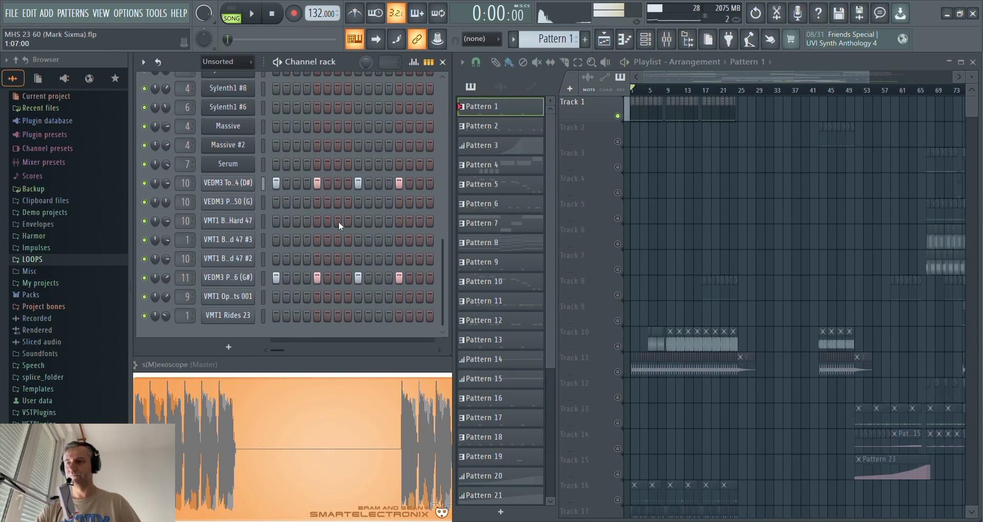
Step: Solo the VEDM3 Tonal Kick 02 4 (D#) channel, view its sampler waveform and play it briefly
right_click(145, 183)
left_click(220, 186)
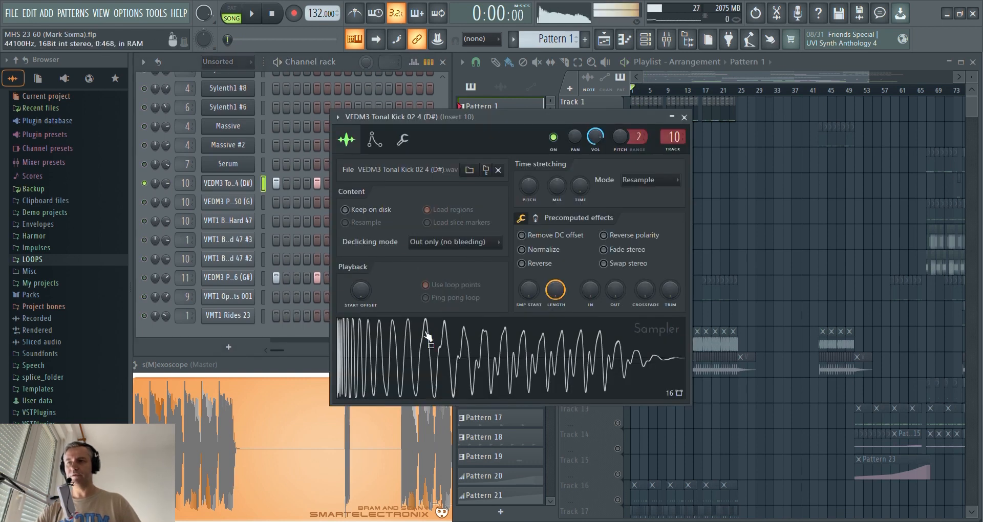
key("space")
left_click(221, 184)
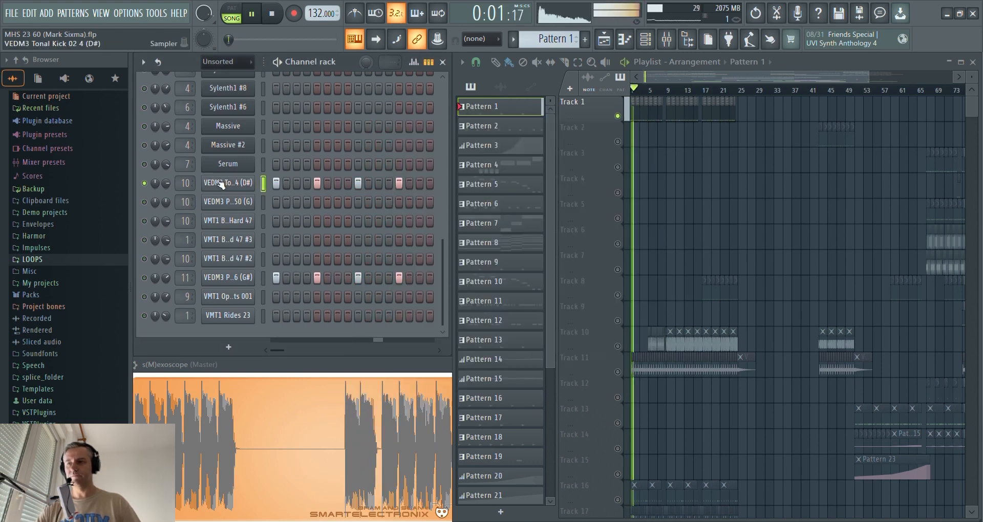
key("space")
left_click(221, 184)
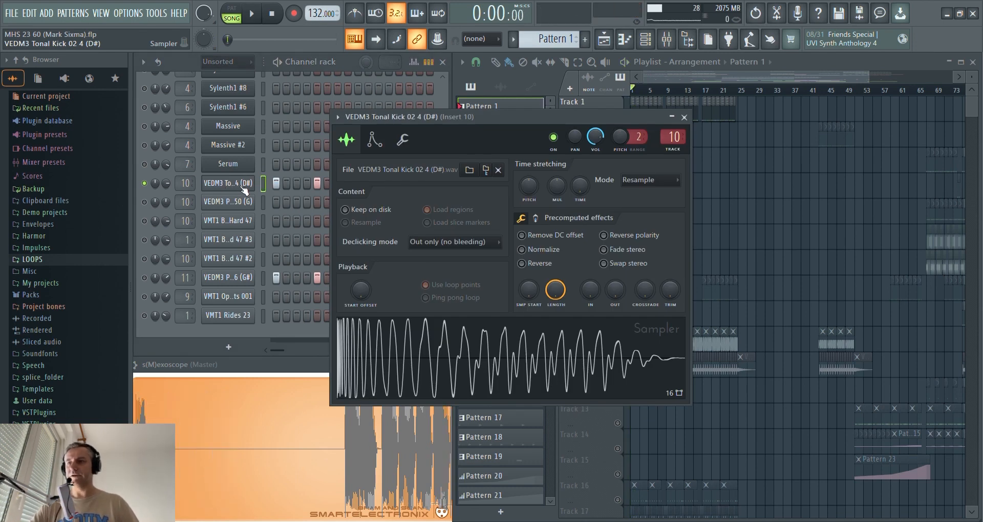
left_click(244, 188)
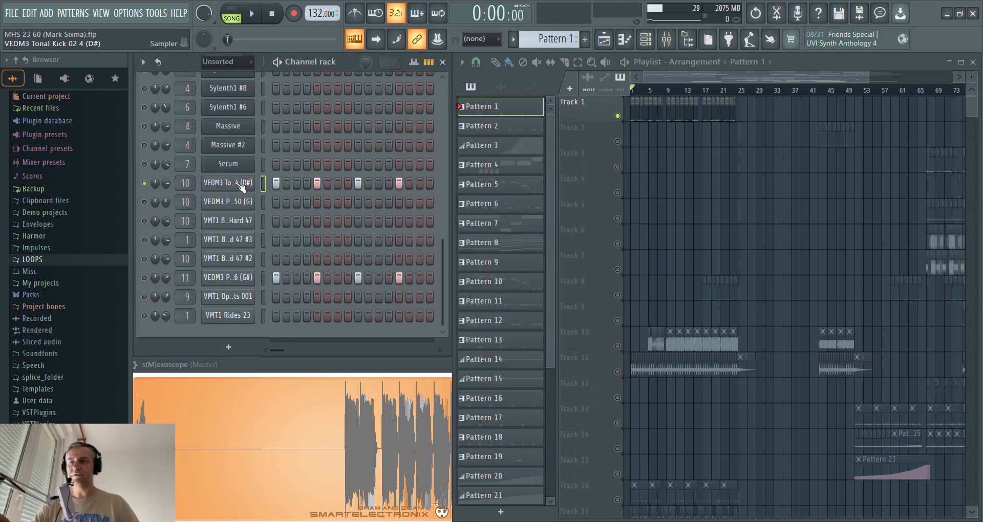
Step: Solo the VEDM3 Punch Kick 016 (G#) channel, view its sampler waveform, play it briefly, and turn all channels back on
left_click(156, 281, "ctrl")
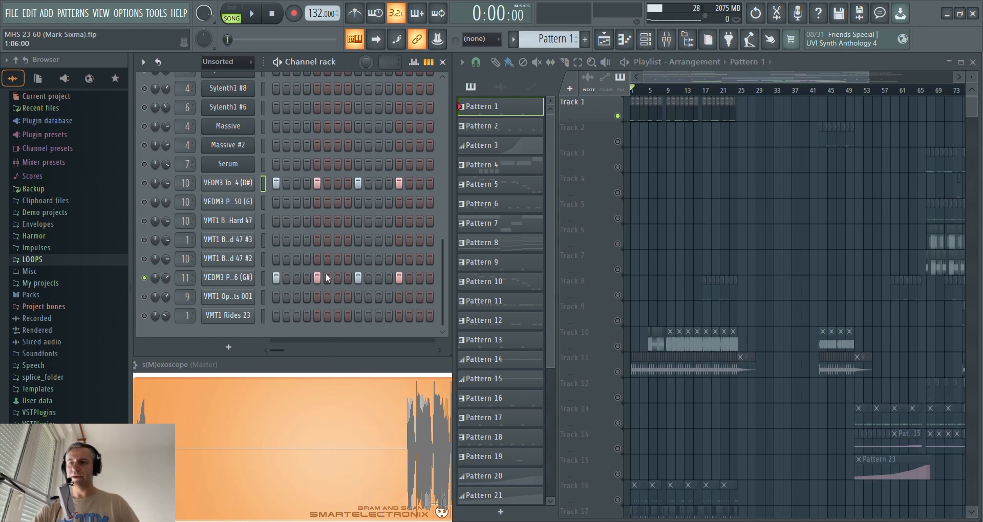
left_click(236, 278)
key("space")
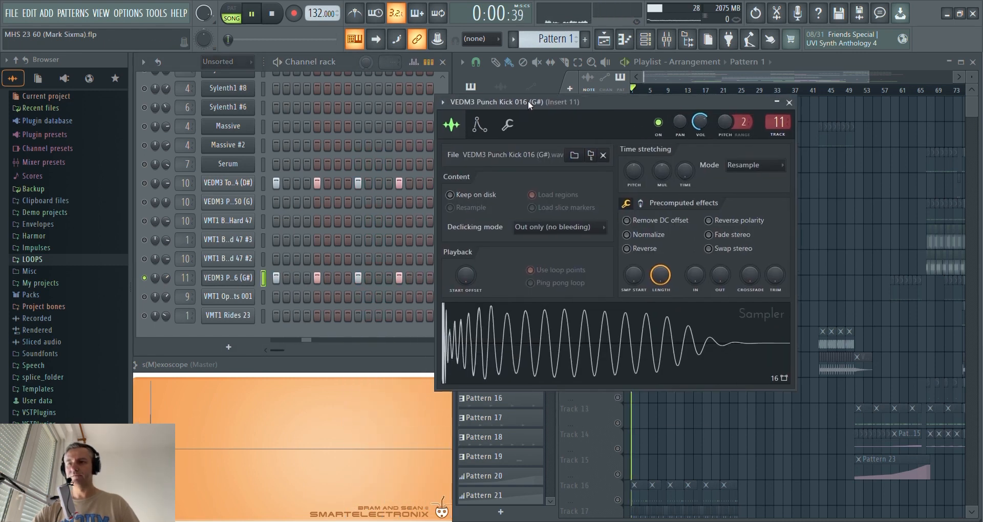
left_click(237, 278)
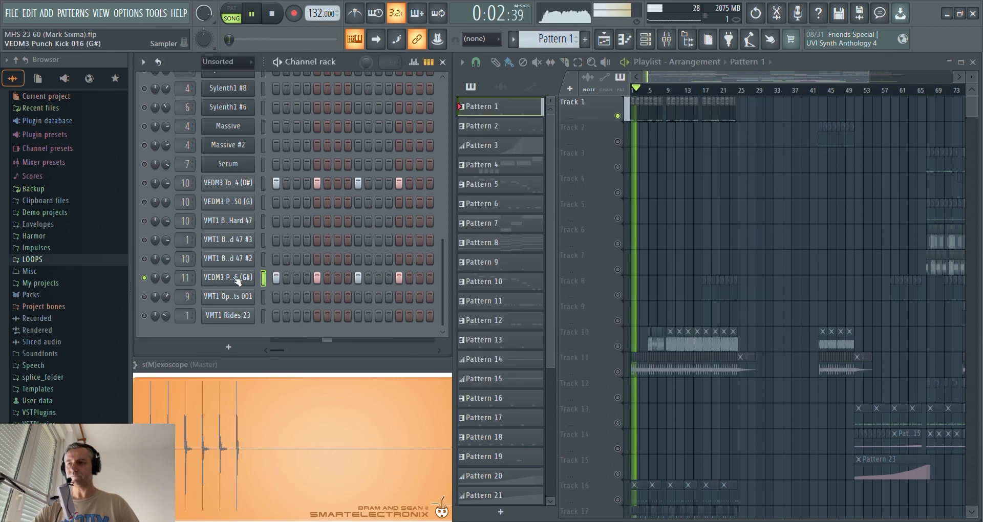
key("space")
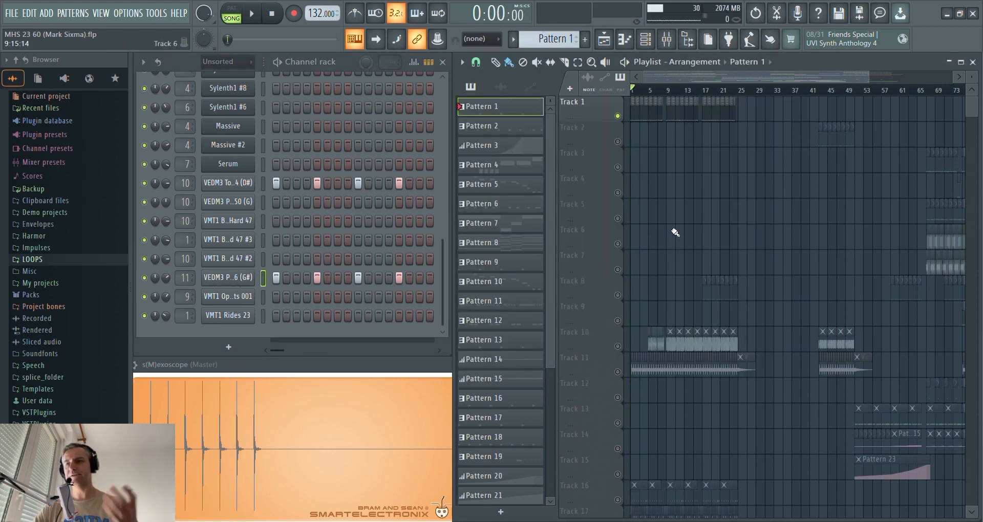
Step: Play Track 1 briefly from the song start to hear the tonal and punch kicks together
scroll(593, 215, "up", 3)
key("space")
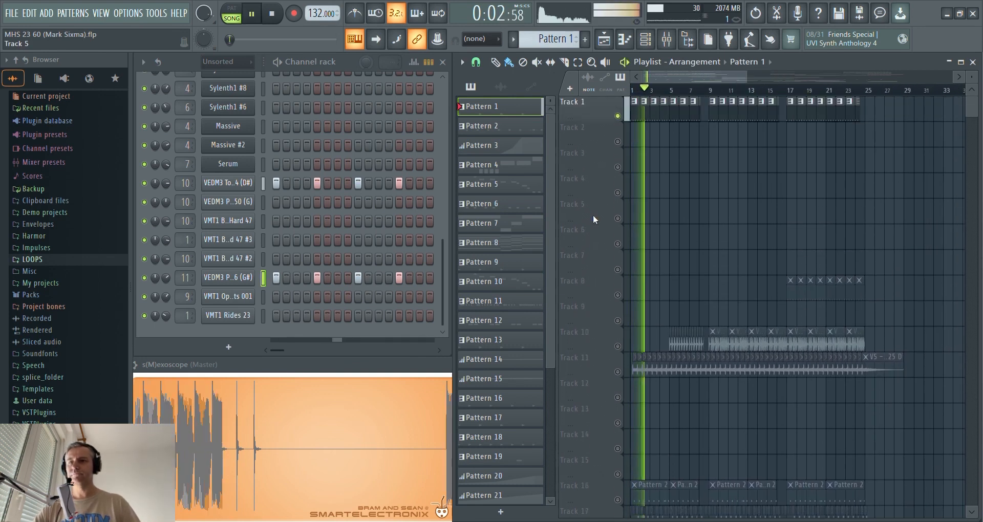
key("space")
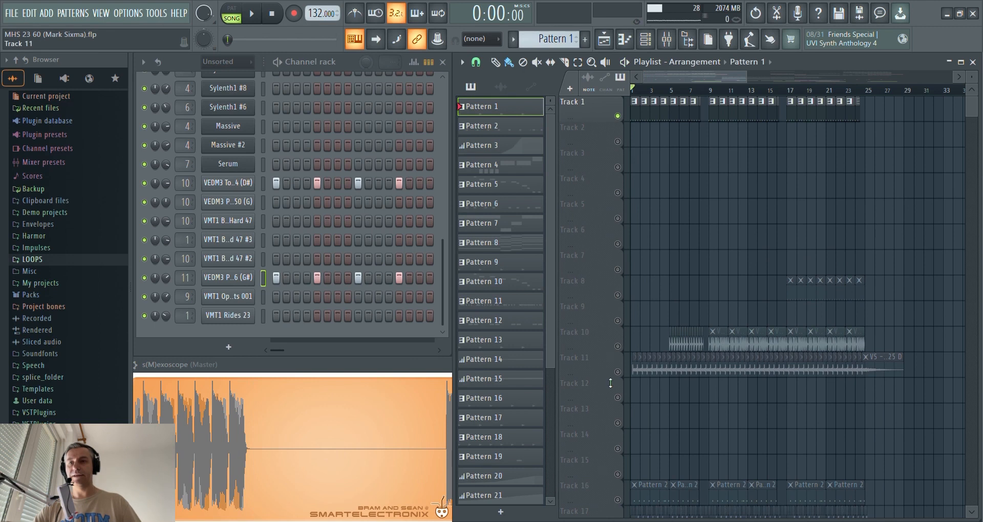
Step: Unmute Track 11 and play it together with Track 1 from the song start
left_click(644, 378)
scroll(620, 373, "up", 5)
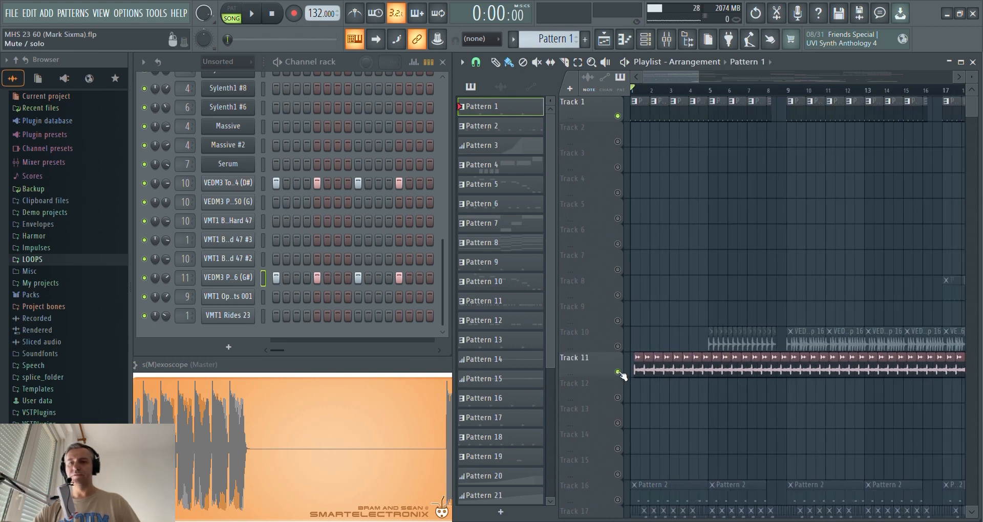
scroll(600, 373, "down", 3)
key("space")
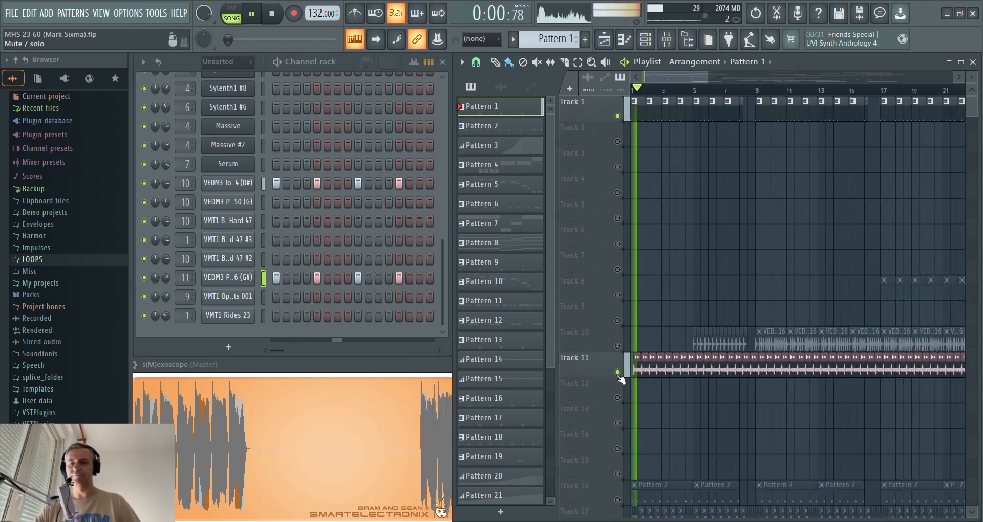
scroll(607, 380, "up", 2)
scroll(620, 378, "down", 5)
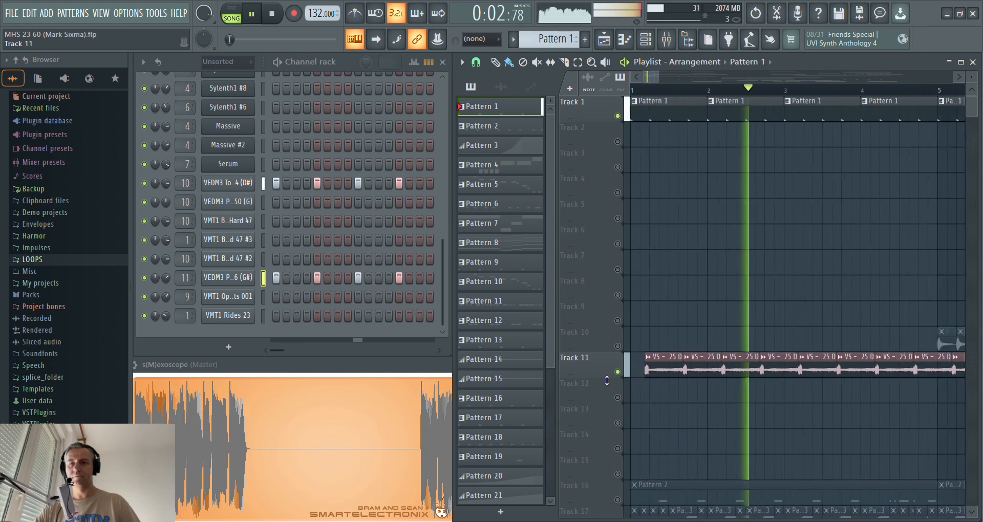
Step: Open the settings of Track 11's VS - One Shot 25 D clip, and Insert 12's Kickstart and Fruity Parametric EQ 2 effects
double_click(634, 368)
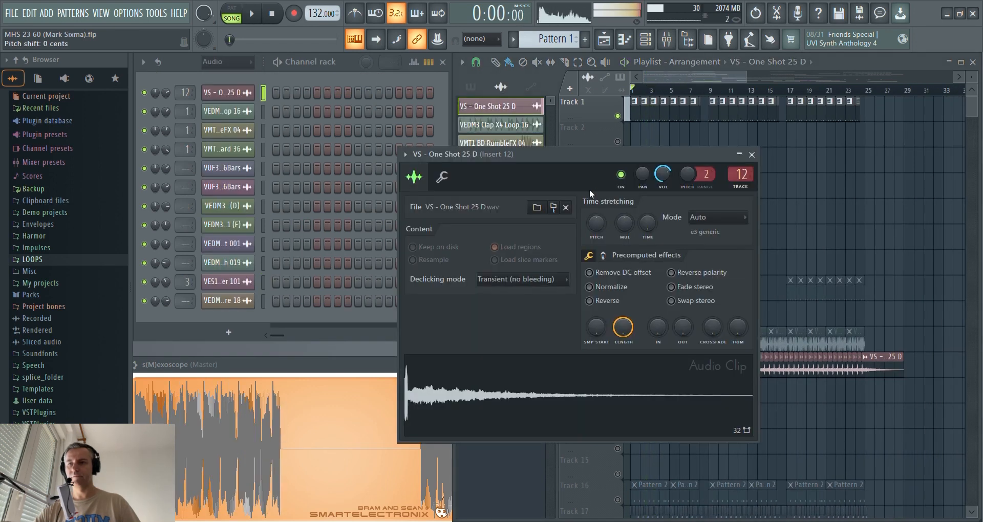
key("space")
left_click(672, 42)
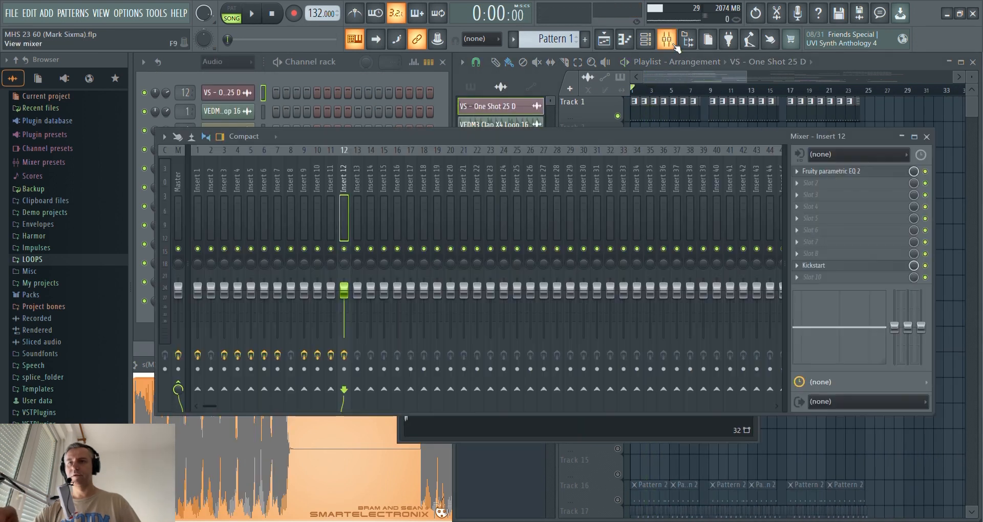
left_click(842, 263)
left_click(817, 172)
left_click(926, 137)
Step: Move the Fruity Parametric EQ 2 window aside to view its curve, and close the effect and clip settings windows
left_click_drag(409, 141, 601, 252)
left_click(328, 144)
left_click(473, 141)
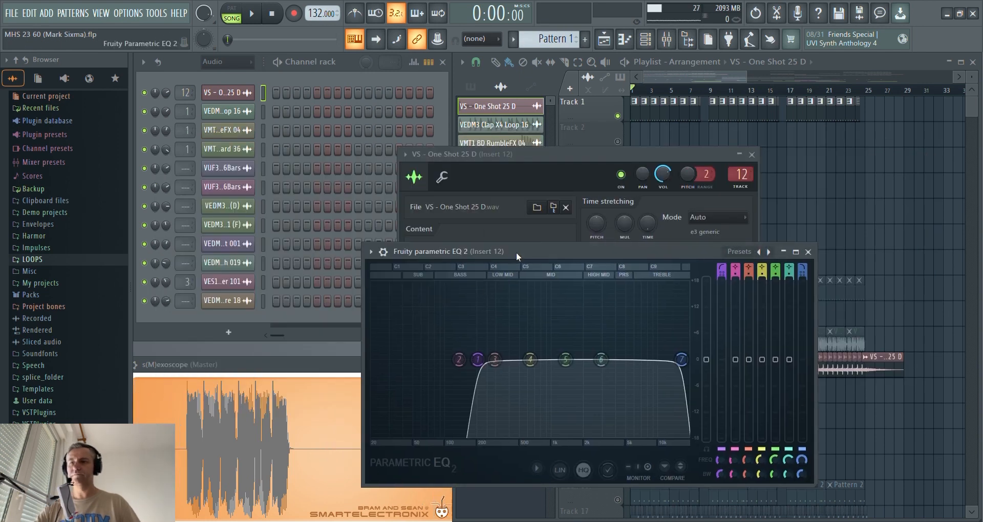
middle_click(516, 253)
middle_click(535, 155)
Step: Play Tracks 1 and 11 together again over the first bars and stop playback
key("space")
scroll(594, 388, "up", 5)
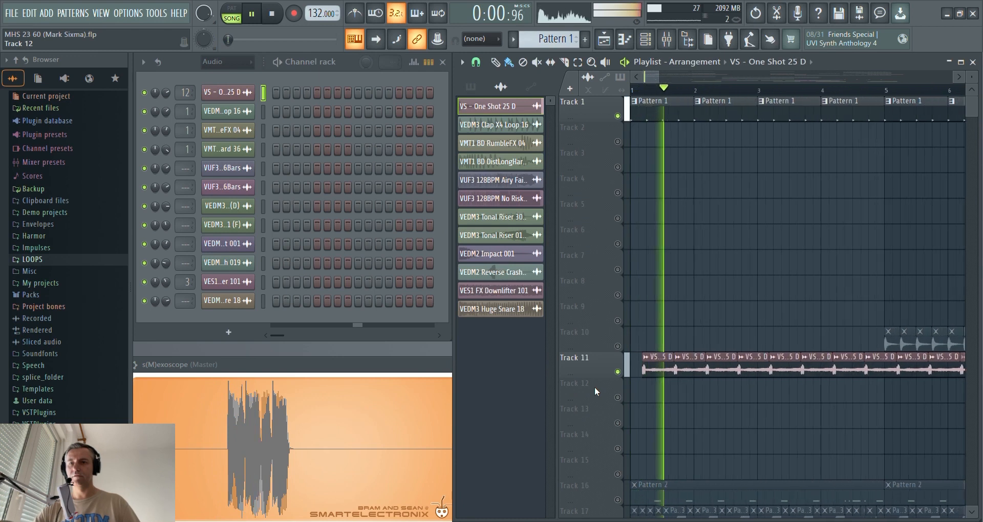
scroll(595, 388, "down", 3)
scroll(594, 388, "down", 5)
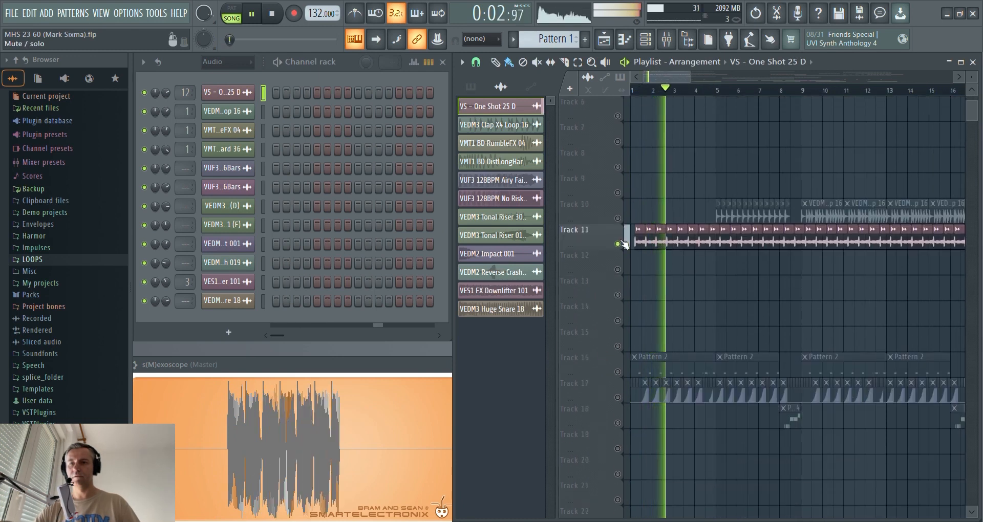
key("space")
Step: Solo Track 16 with its Pattern 2 selected, turning Track 17 on and muting it again
scroll(616, 307, "down", 6)
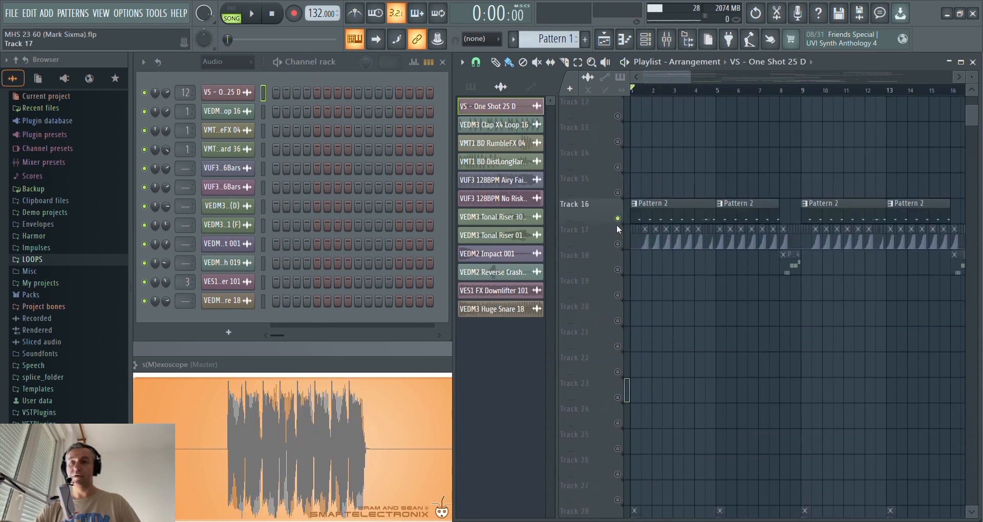
left_click(618, 244)
scroll(620, 246, "up", 4)
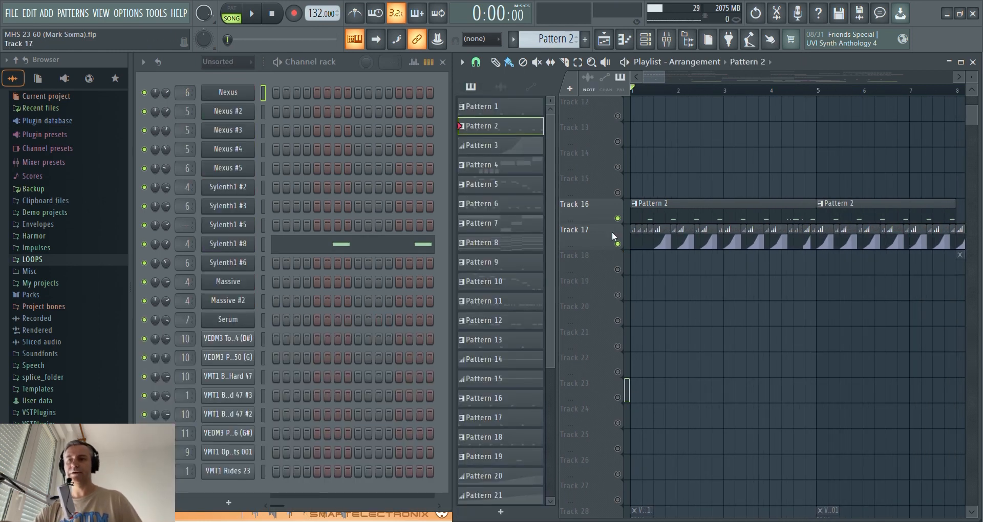
scroll(707, 280, "up", 2)
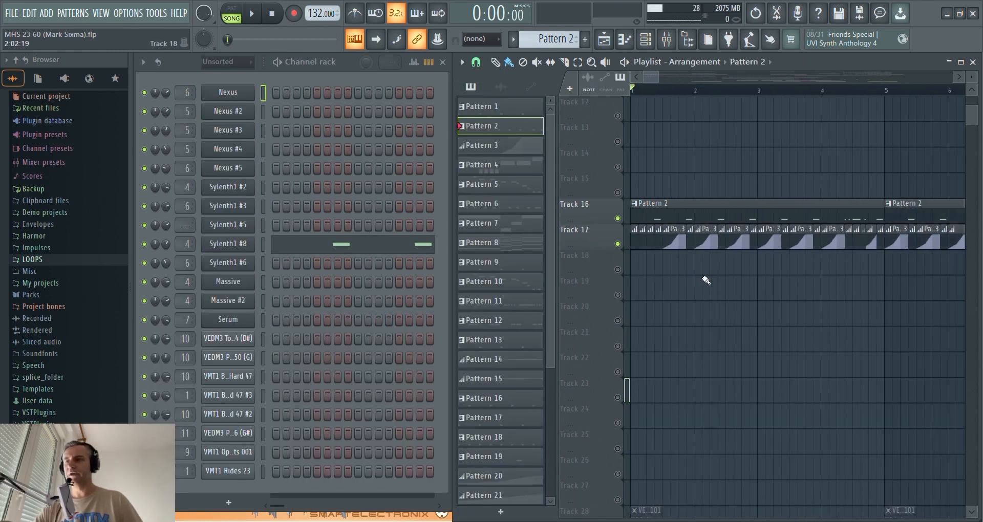
left_click(618, 244)
Step: Open Pattern 2's Sylenth1 #8 notes in the piano roll and play them through bar 4
left_click(315, 243)
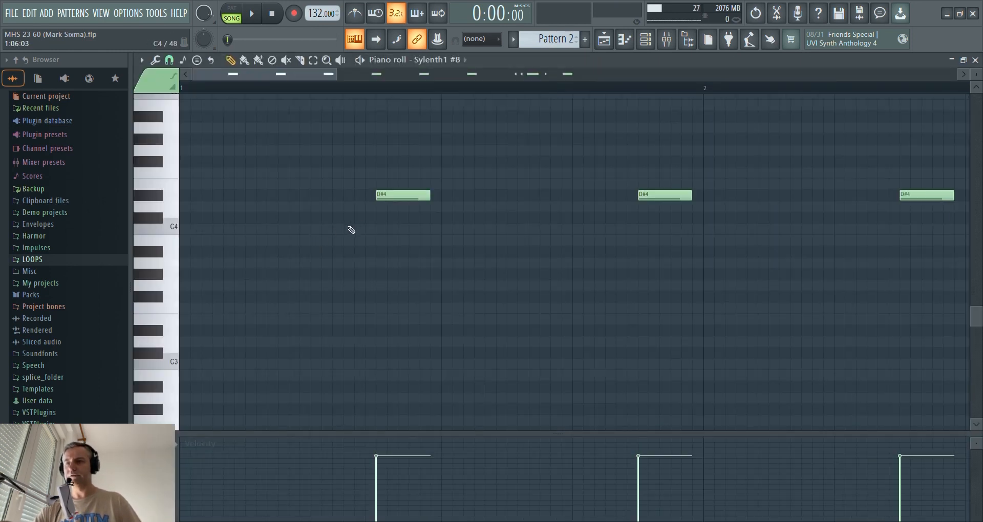
scroll(338, 238, "down", 4)
scroll(307, 244, "up", 3)
scroll(256, 251, "up", 2)
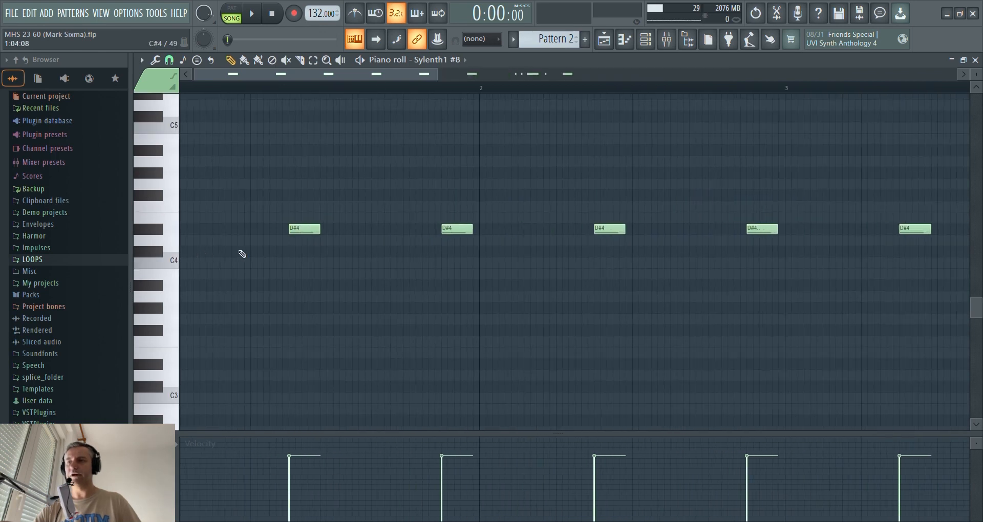
scroll(251, 255, "down", 2)
key("space")
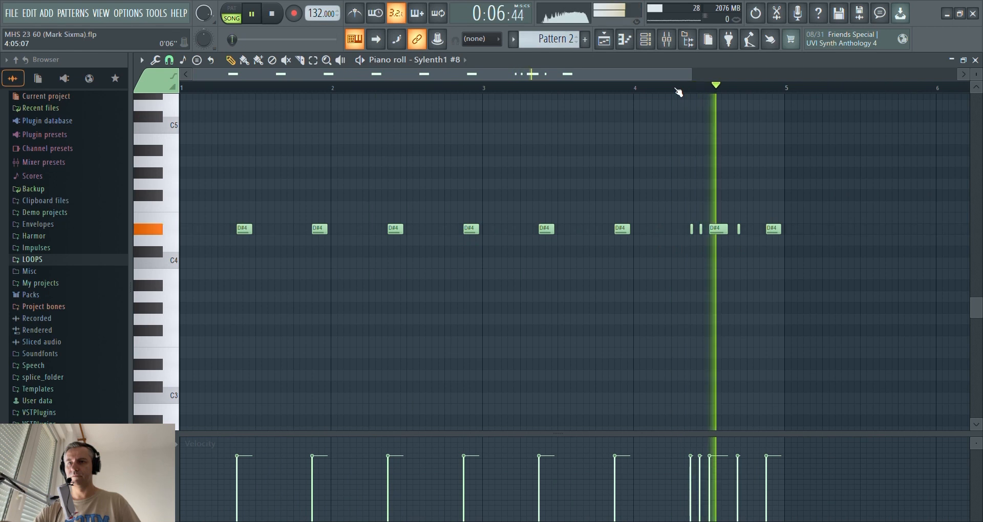
key("space")
Step: Return to the playlist, unmute Track 17 and maximize the playlist window
key("F7")
left_click(618, 244)
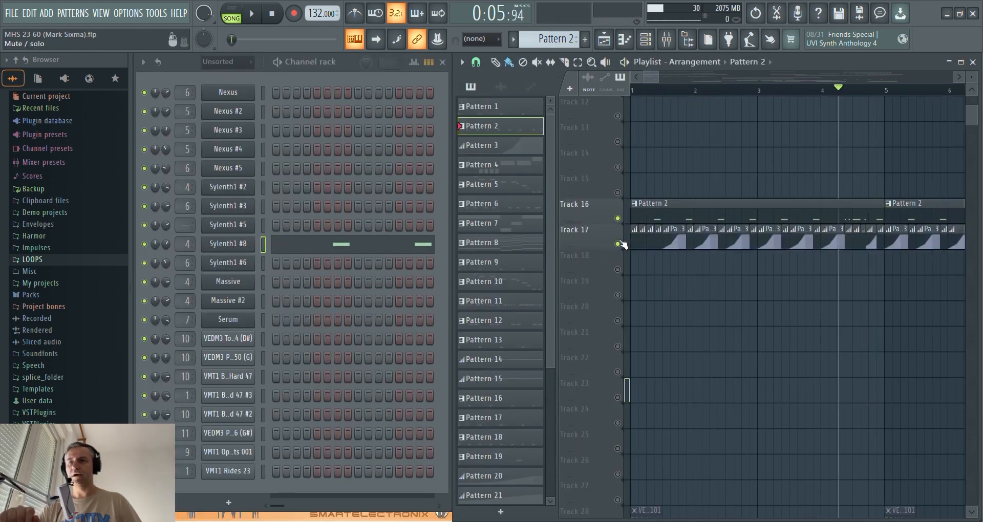
scroll(602, 208, "up", 1)
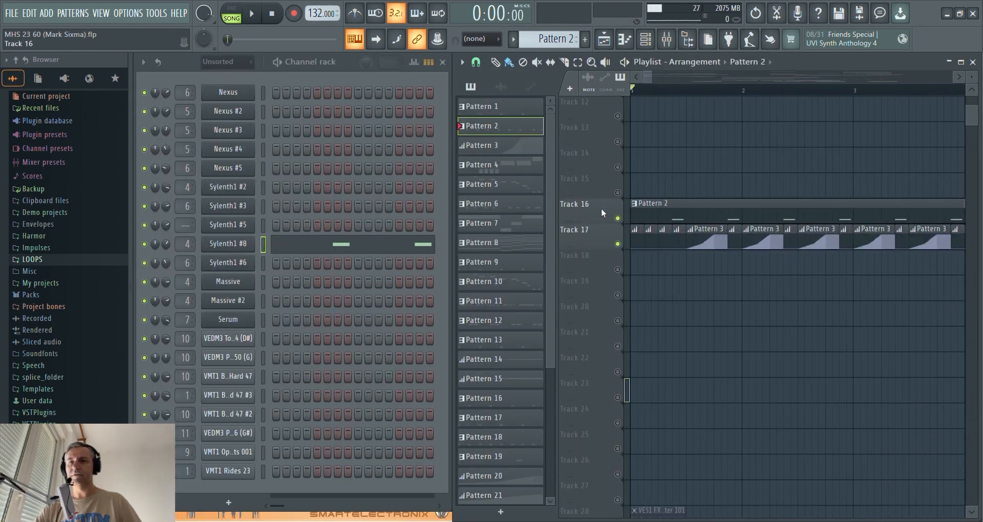
left_click(961, 62)
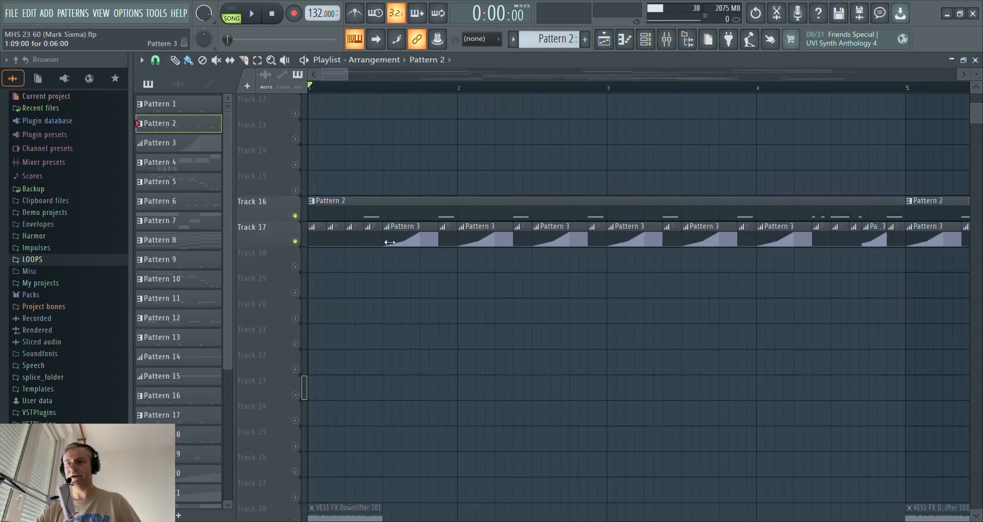
Step: Play Tracks 16 and 17 together from the song start and stop playback
key("space")
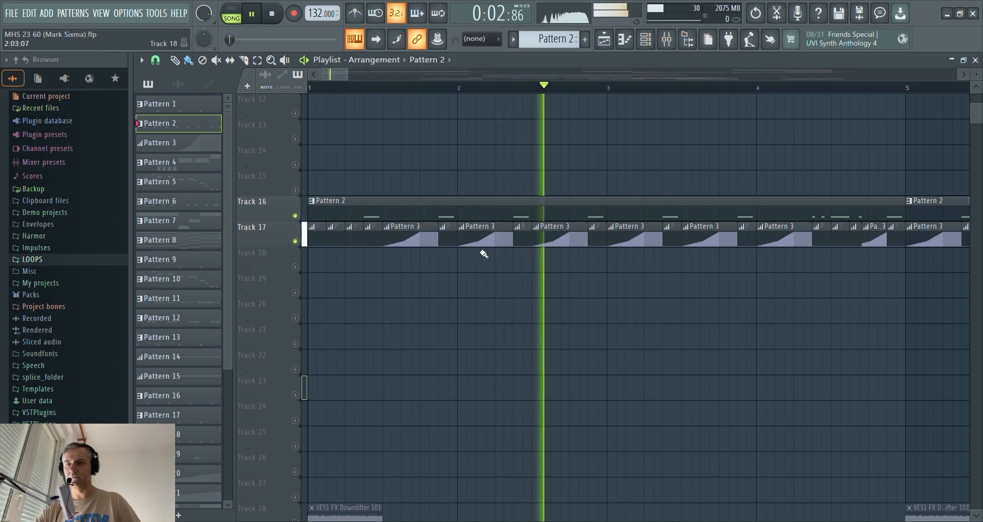
scroll(433, 244, "down", 3)
key("space")
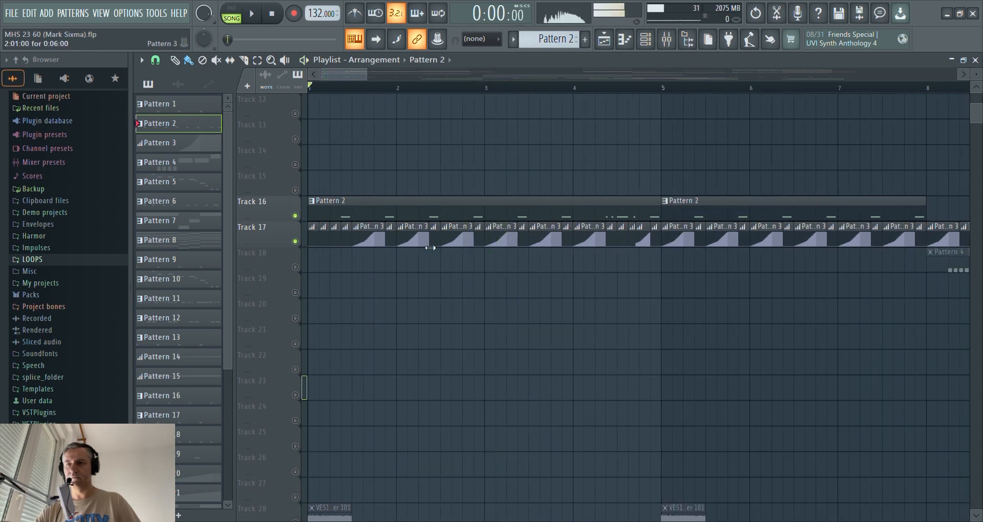
Step: Open Track 17's Pattern 3 automation of the Reeverb 2 mix level, highlight its rising section in bar 1, and close the editor
double_click(381, 244)
scroll(477, 273, "down", 3)
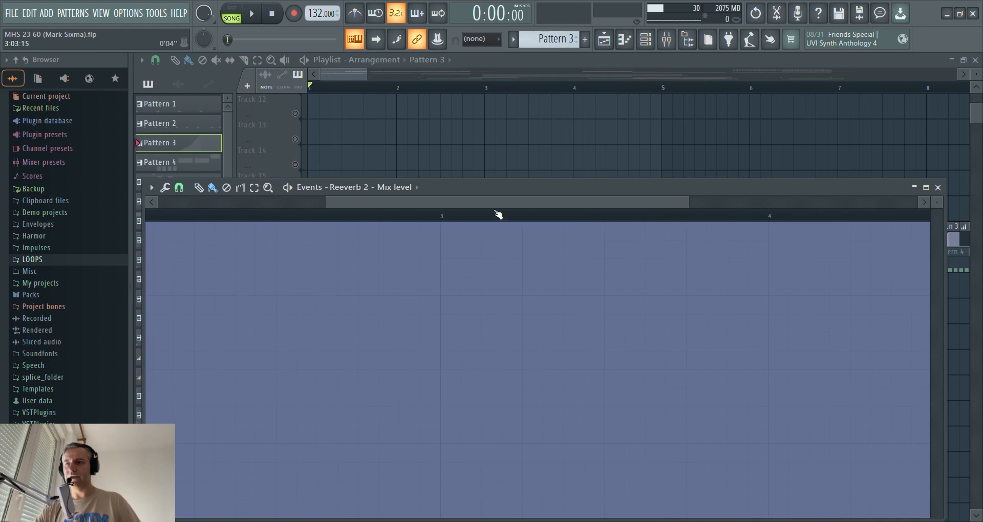
left_click_drag(499, 213, 331, 213)
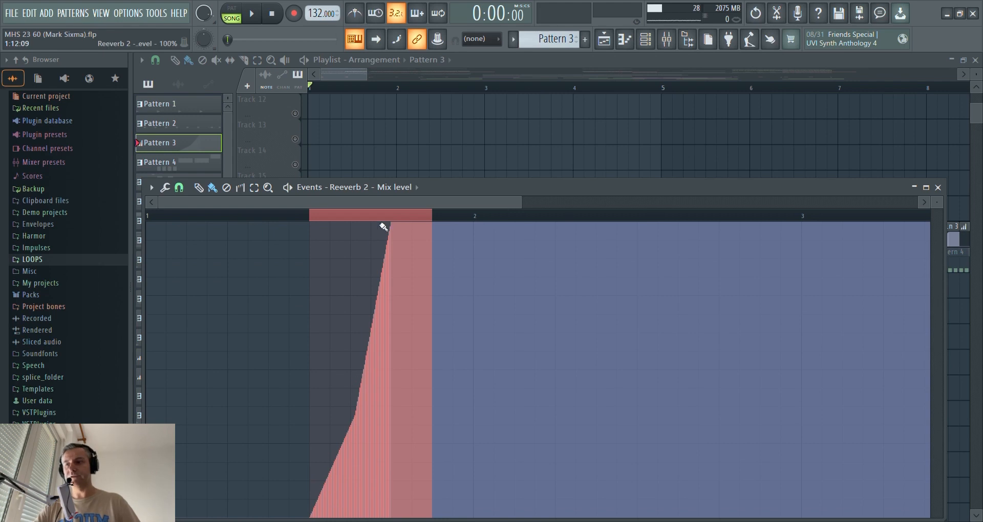
key("Escape")
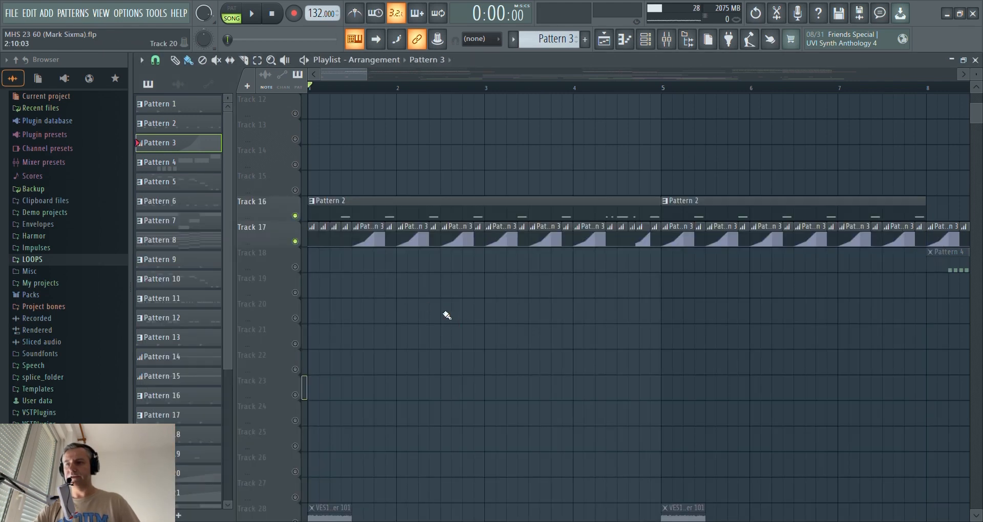
Step: Place the playhead at the first Pattern 2 note in bar 1 and compare the notes with Track 17's Pattern 3 clips
scroll(445, 314, "up", 3)
scroll(299, 268, "down", 2)
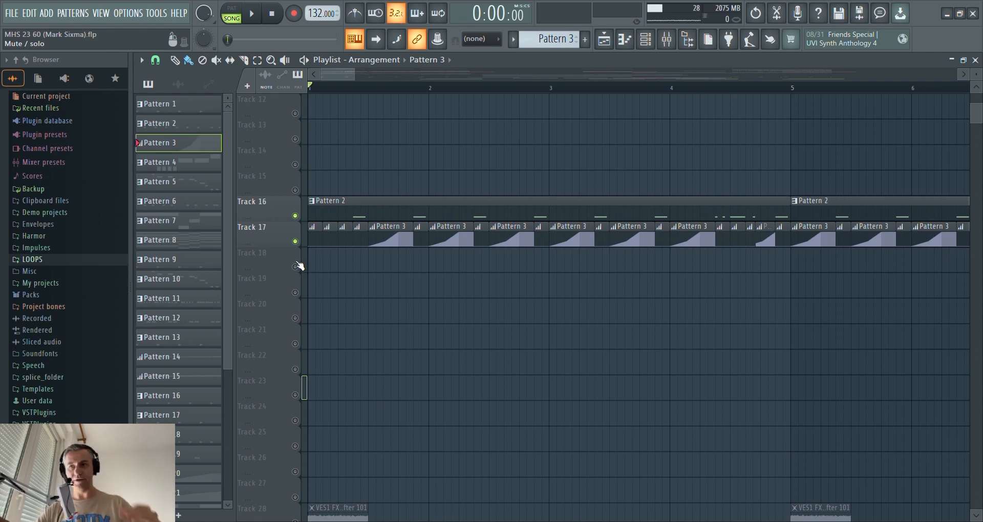
scroll(351, 208, "up", 1)
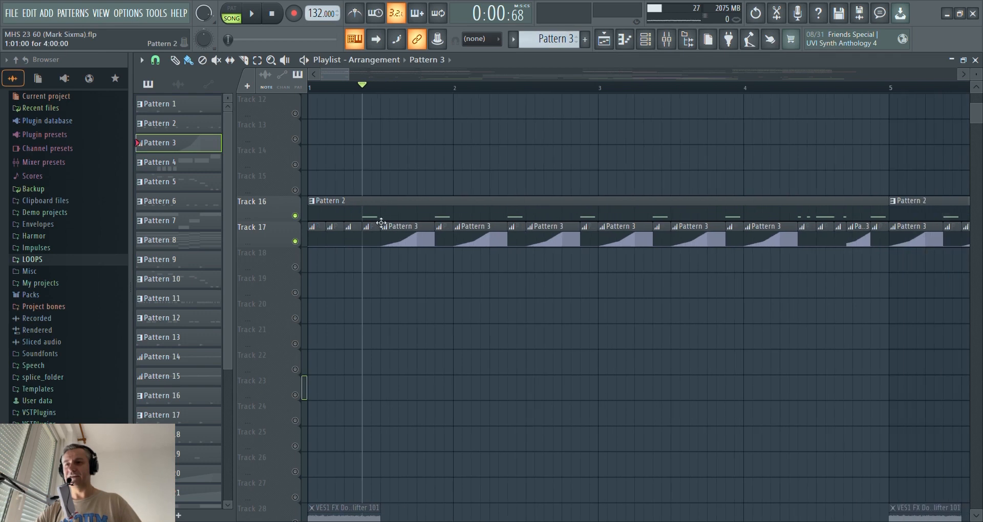
scroll(362, 257, "up", 2)
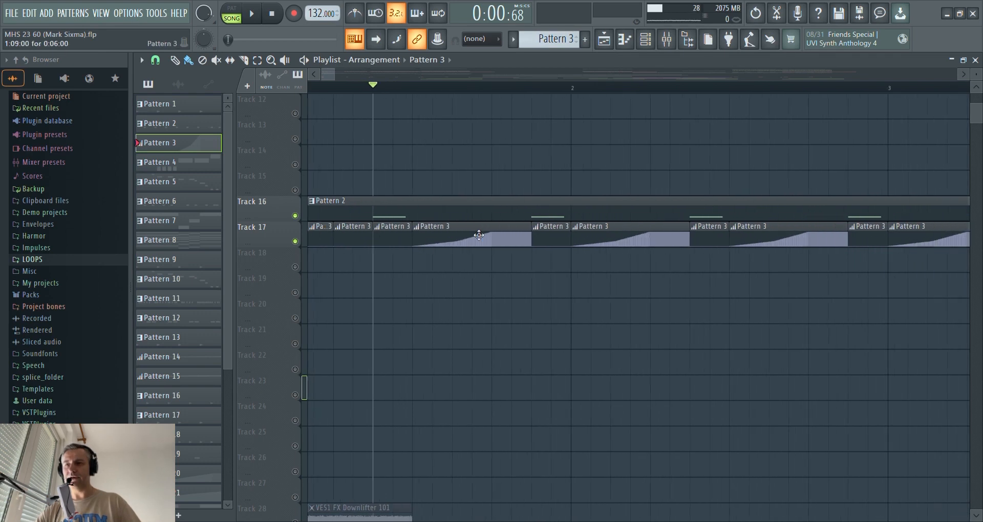
Step: Play Tracks 16 and 17 together from the first Pattern 2 note in bar 1 and stop playback
scroll(454, 283, "down", 1)
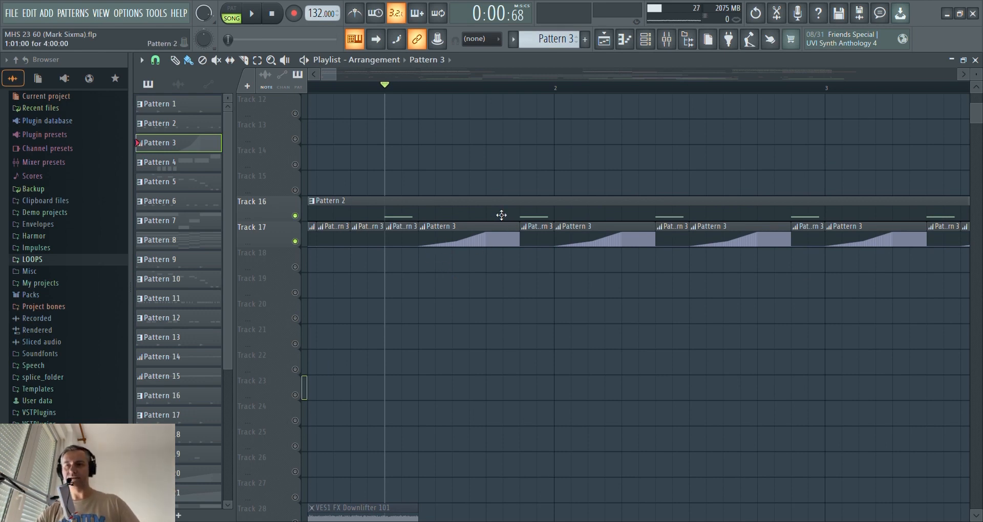
key("space")
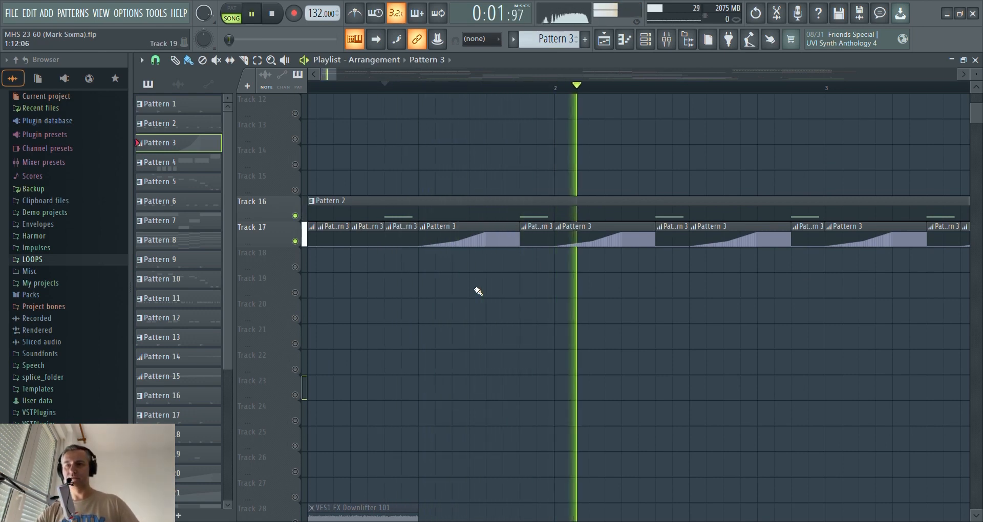
key("space")
scroll(340, 99, "down", 4)
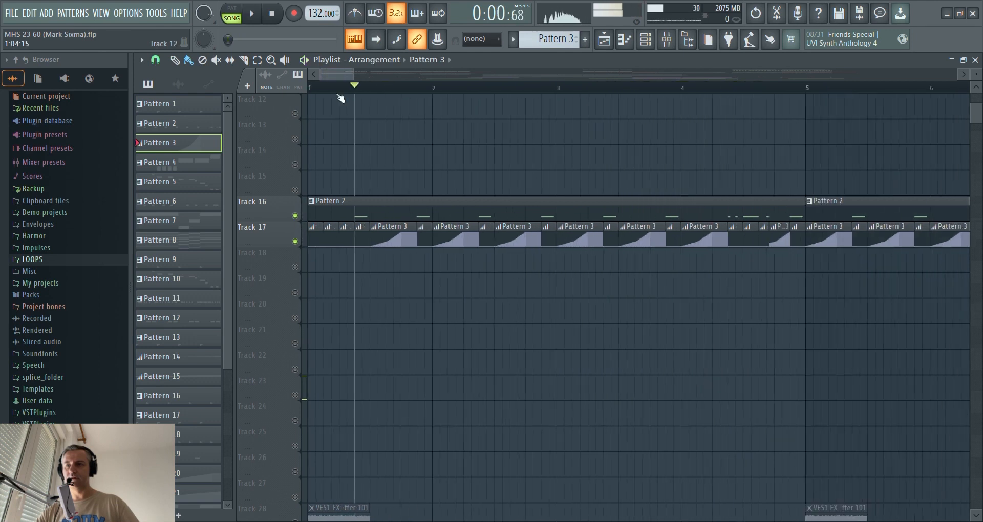
Step: Return the playhead to the song start, solo Track 28, play its FX Downlifter clip and stop playback
left_click(272, 13)
scroll(439, 279, "down", 5)
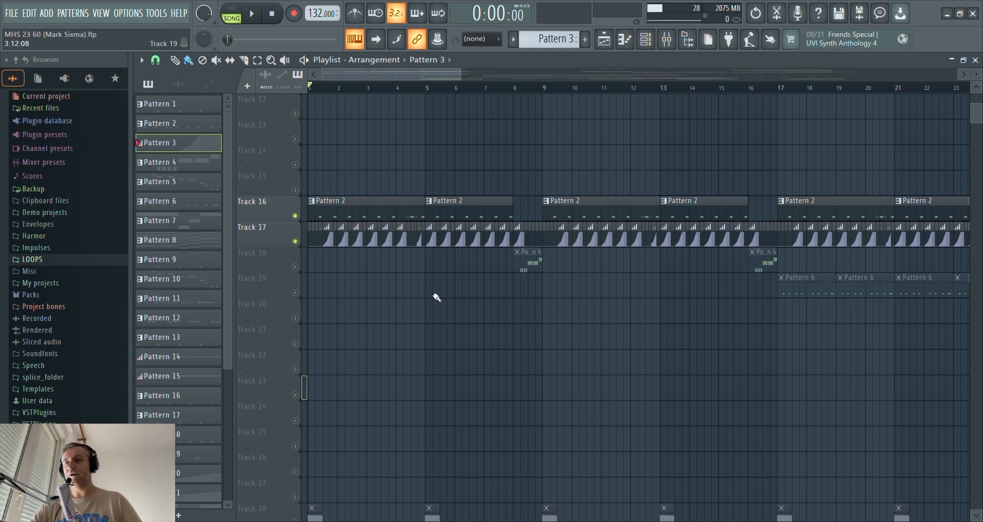
scroll(437, 297, "down", 4)
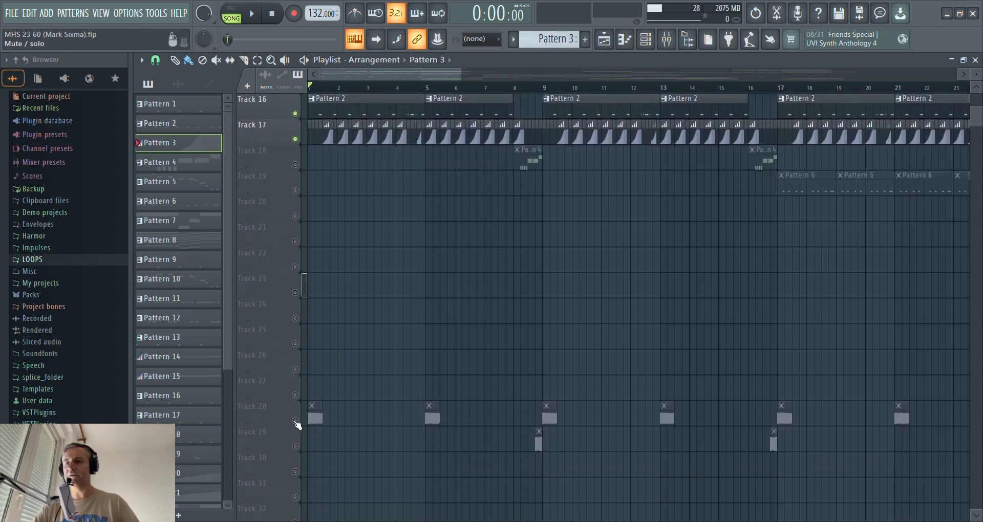
right_click(295, 421)
scroll(392, 252, "down", 1)
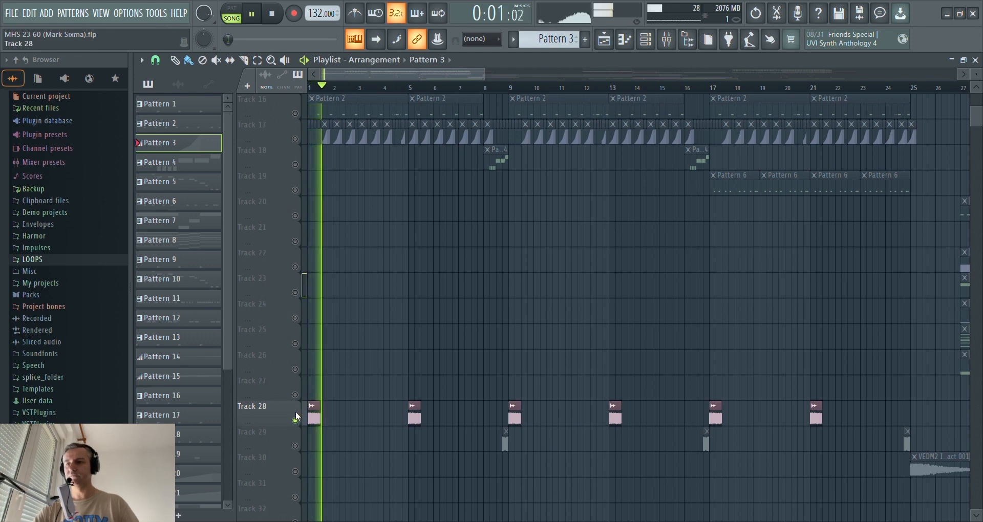
key("space")
Step: Solo Track 18, play Pattern 4 from bar 8 while viewing its Sylenth1 #2 notes in the piano roll, and return to the playlist
scroll(523, 259, "up", 5)
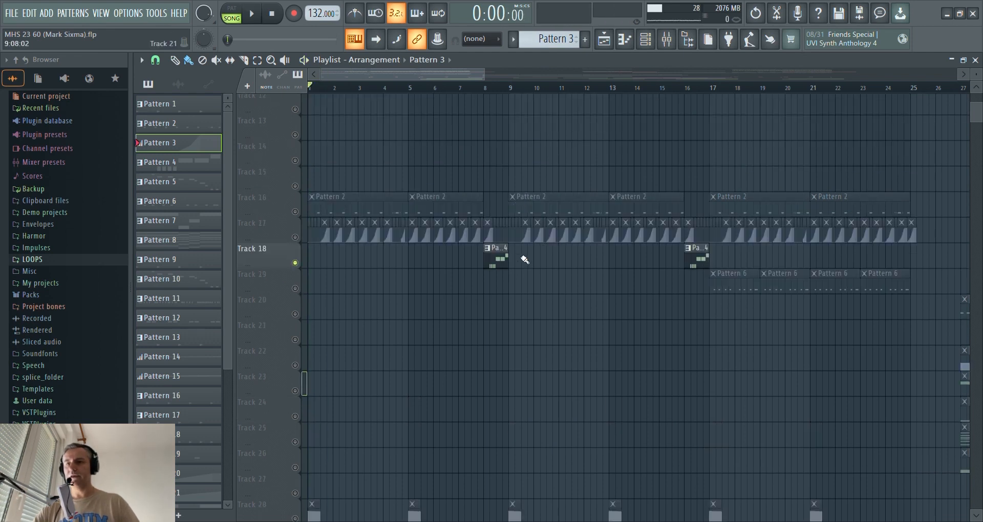
scroll(509, 303, "up", 4)
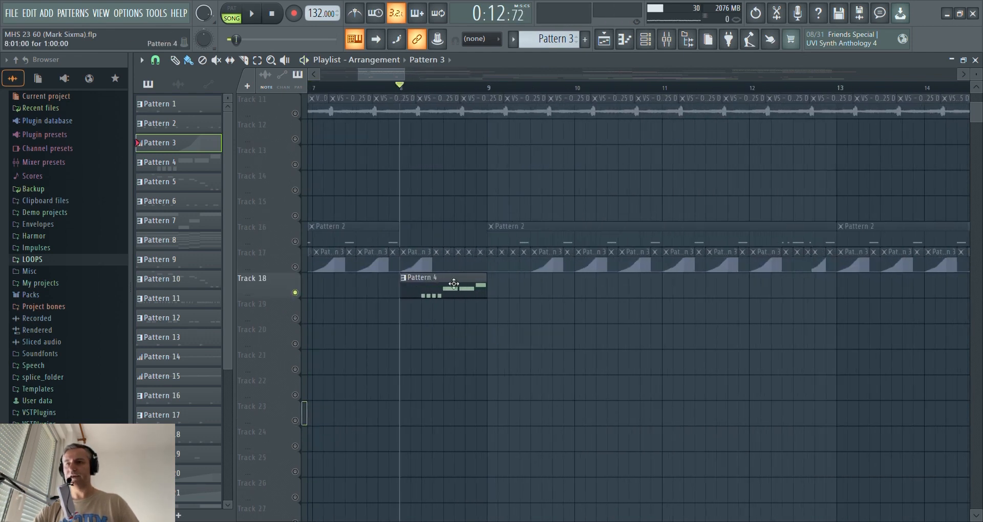
double_click(454, 283)
key("space")
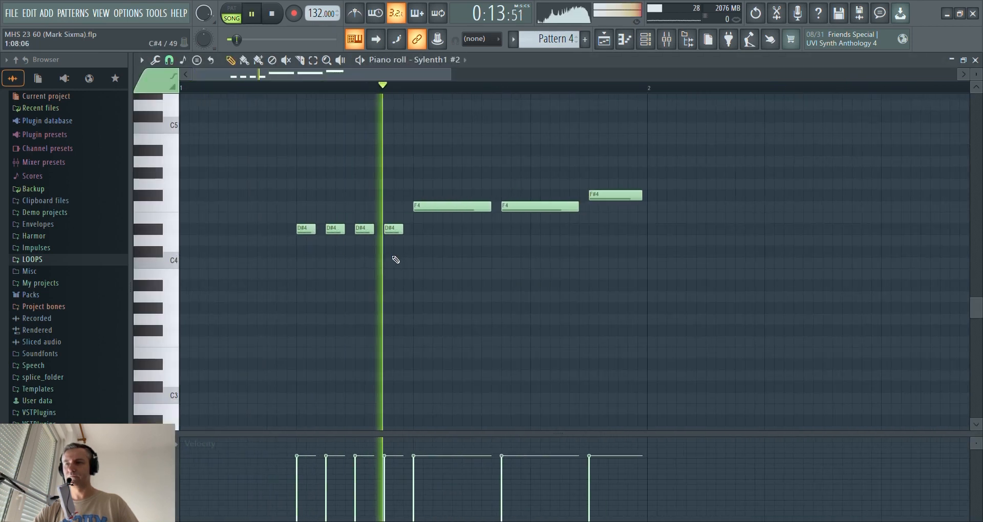
key("F5")
key("space")
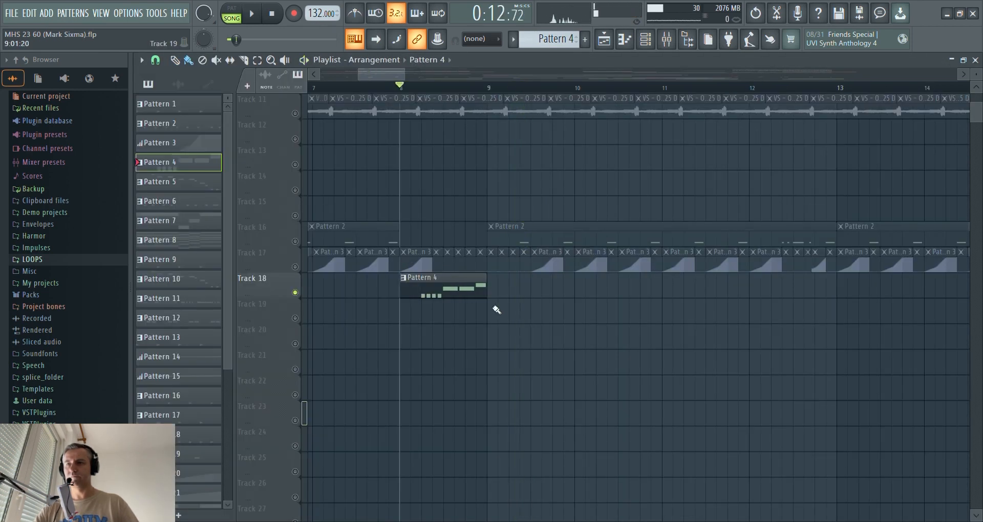
Step: Solo Track 29, play the Huge Snare 18 clip at the end of bar 8 and stop playback
scroll(320, 278, "down", 5)
scroll(456, 200, "up", 4)
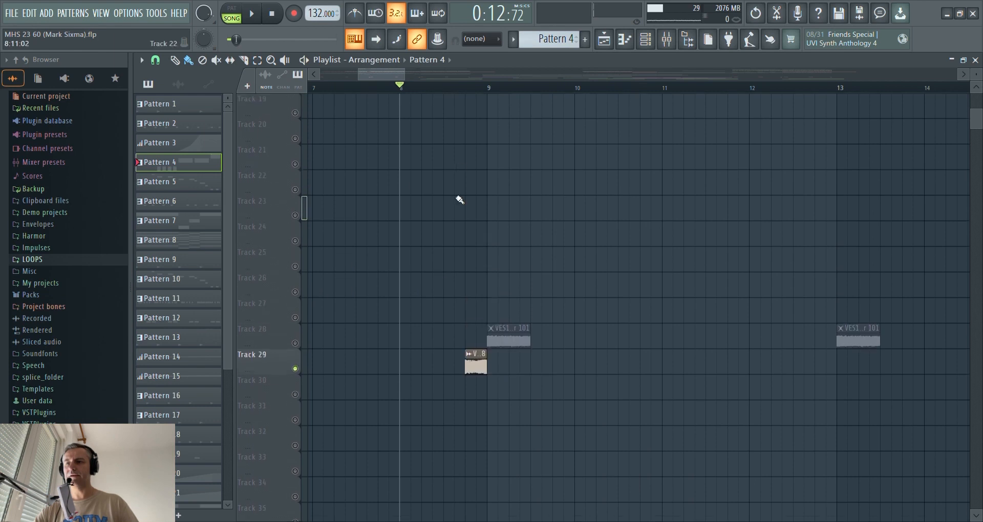
left_click(462, 91)
scroll(428, 325, "up", 2)
scroll(468, 398, "up", 3)
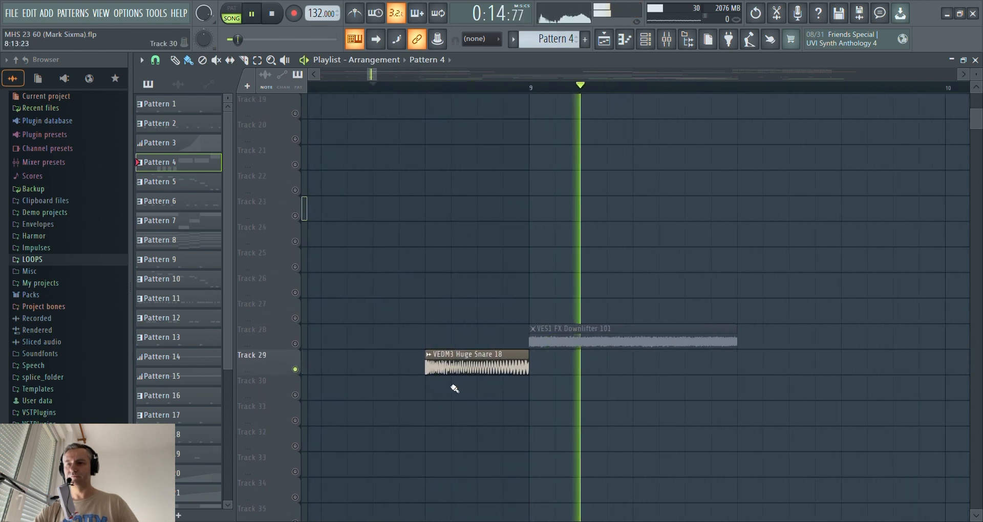
key("space")
scroll(461, 364, "down", 5)
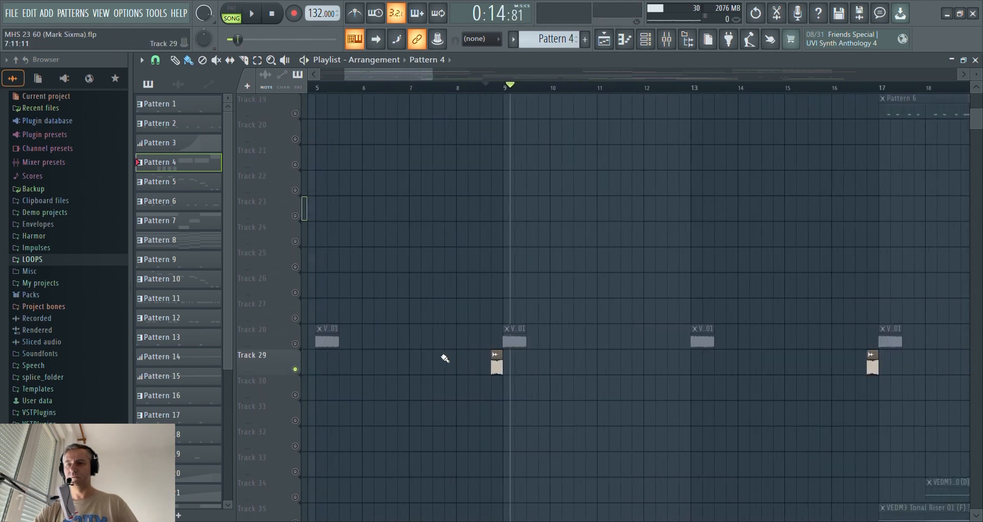
Step: Solo Track 10 and play the claps from bar 5 and the Clap X4 Loop 16 from bar 9
scroll(287, 366, "up", 6)
scroll(500, 332, "up", 12)
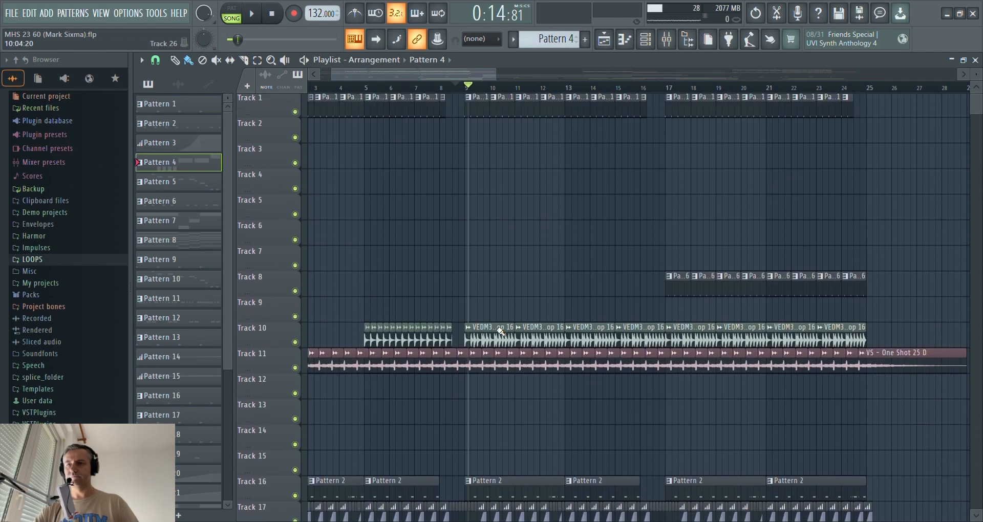
left_click(295, 344, "ctrl")
scroll(360, 328, "up", 2)
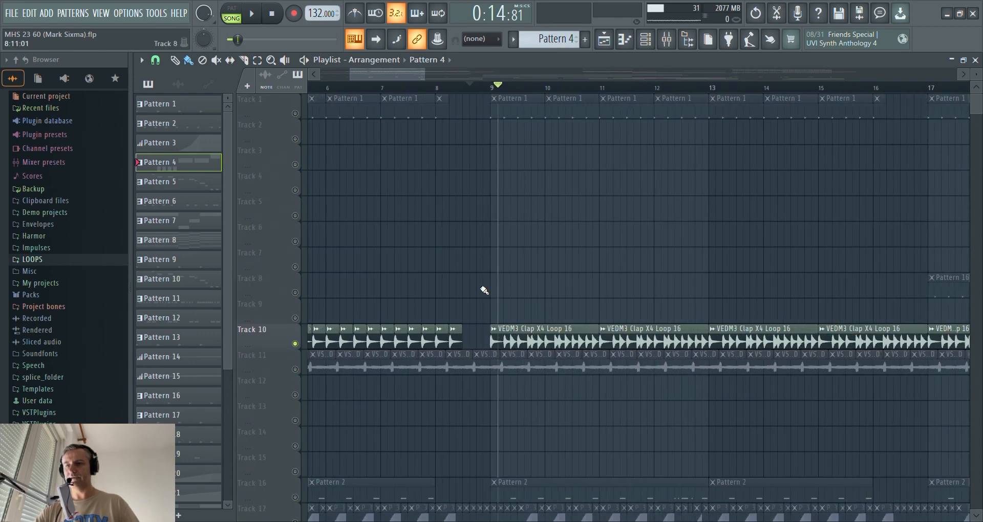
scroll(388, 241, "up", 2)
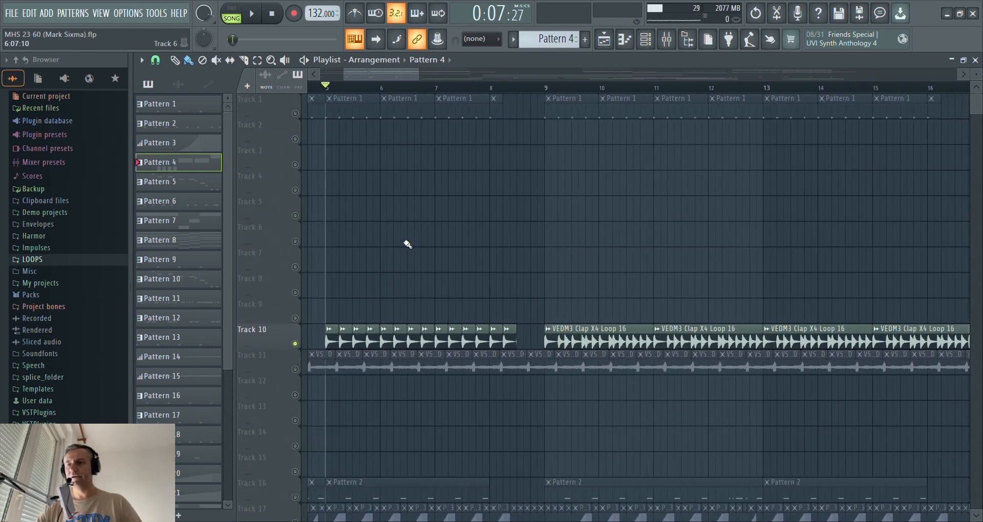
key("space")
scroll(564, 265, "up", 8)
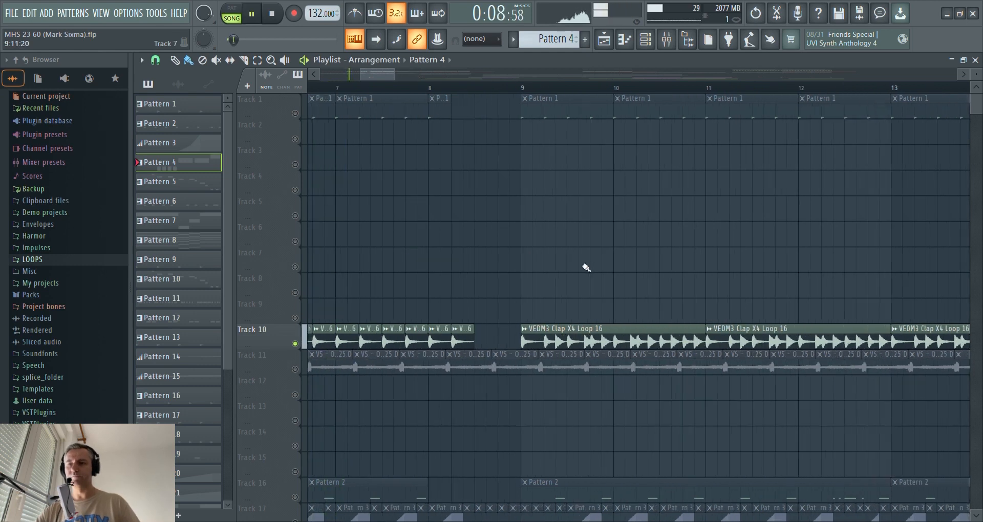
scroll(397, 235, "down", 5)
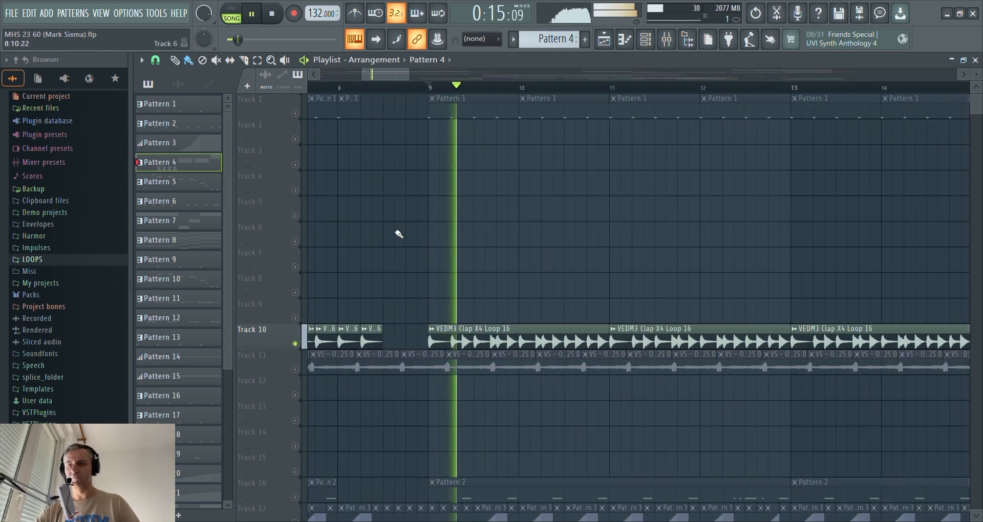
Step: Unmute Tracks 1 and 11 in turn to hear them with Track 10's clap loop, and stop playback with all tracks unmuted
left_click(295, 113)
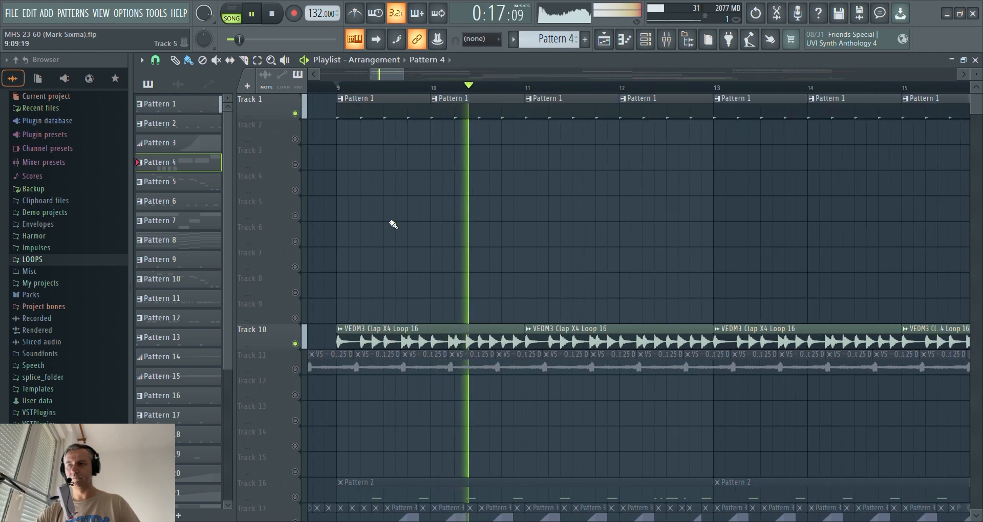
scroll(391, 222, "down", 3)
scroll(378, 273, "down", 4)
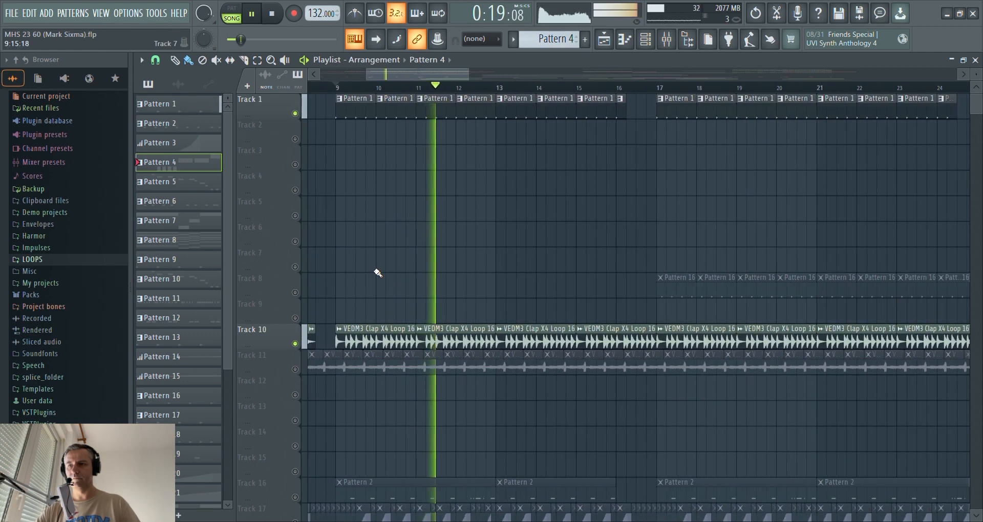
scroll(374, 278, "down", 4)
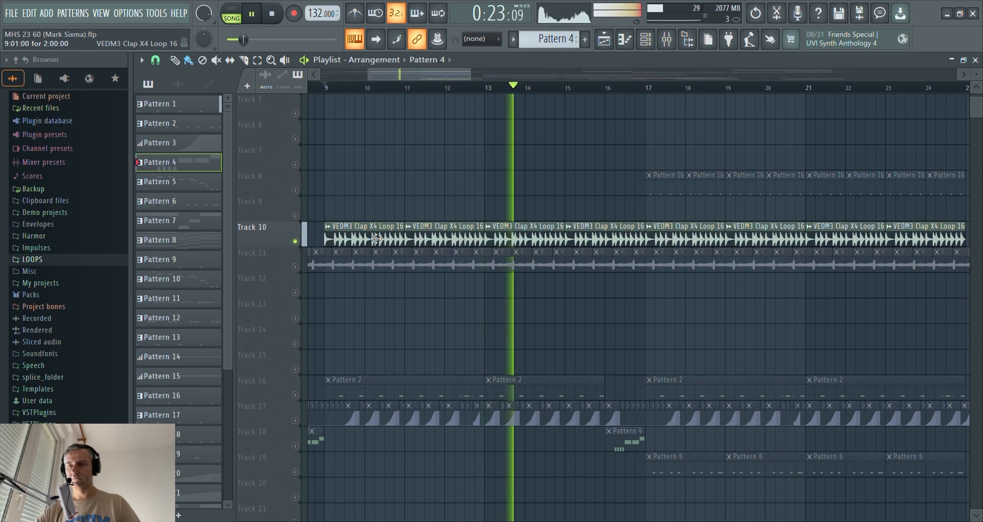
left_click(295, 267)
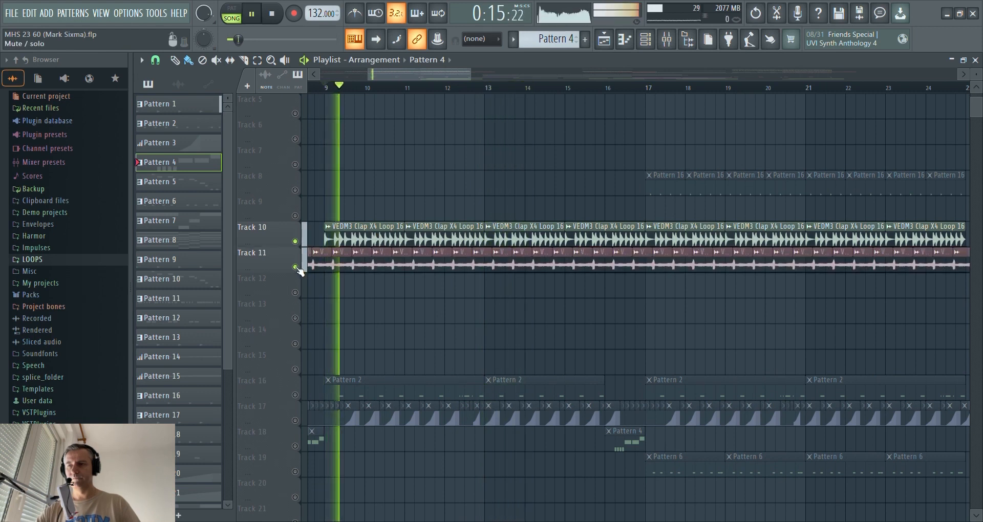
scroll(369, 278, "down", 2)
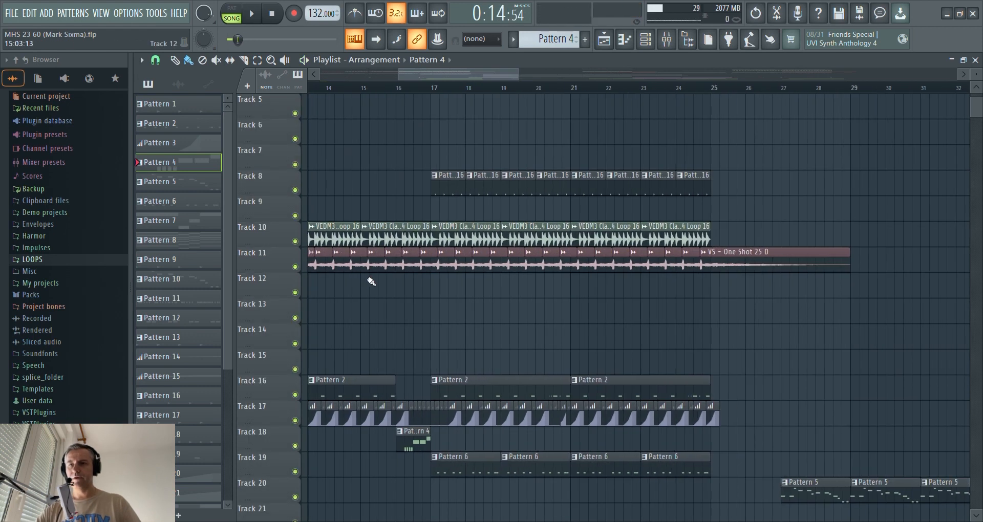
Step: Solo Track 8, select its Pattern 16 clip, play it from bar 17 and stop playback
scroll(516, 321, "up", 3)
scroll(515, 320, "up", 2)
left_click(295, 266, "ctrl")
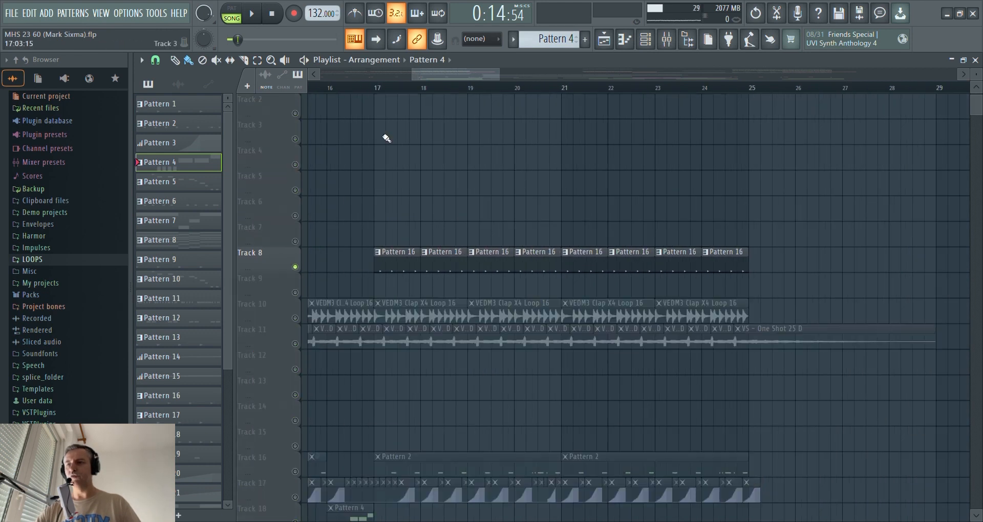
scroll(424, 265, "up", 1)
left_click(405, 292)
key("space")
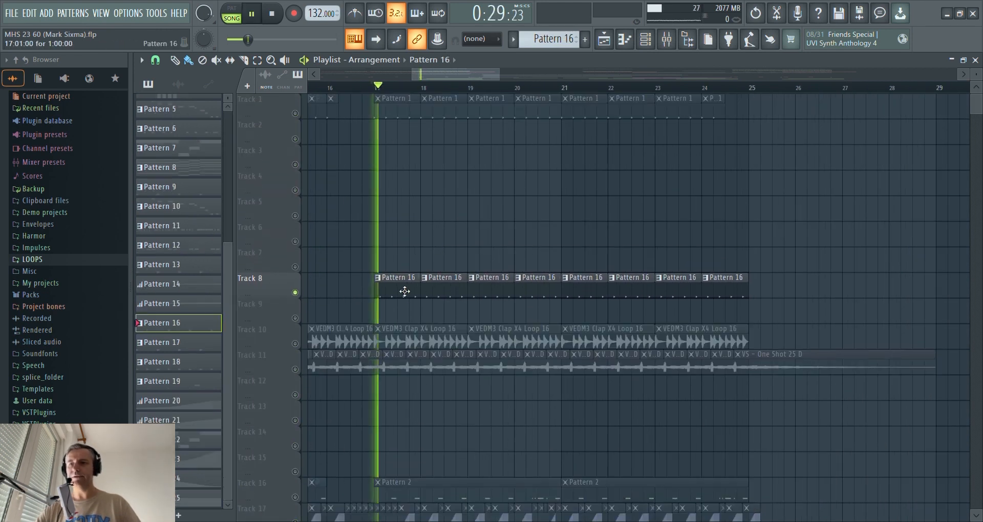
scroll(402, 293, "up", 2)
scroll(399, 293, "down", 2)
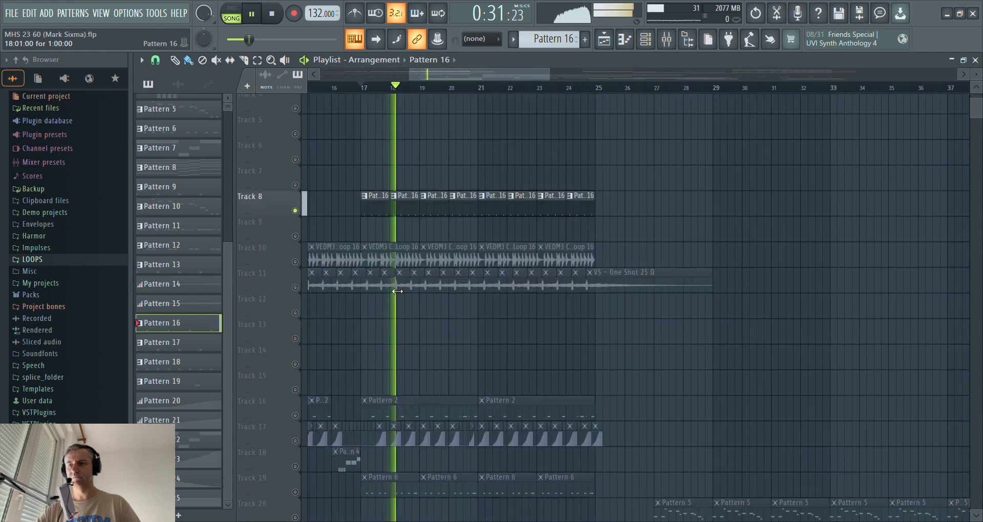
scroll(389, 291, "down", 5)
key("space")
Step: Solo Track 19, play Pattern 6 while viewing its Massive #2 notes in the piano roll, return to the playlist and stop playback
left_click(296, 293)
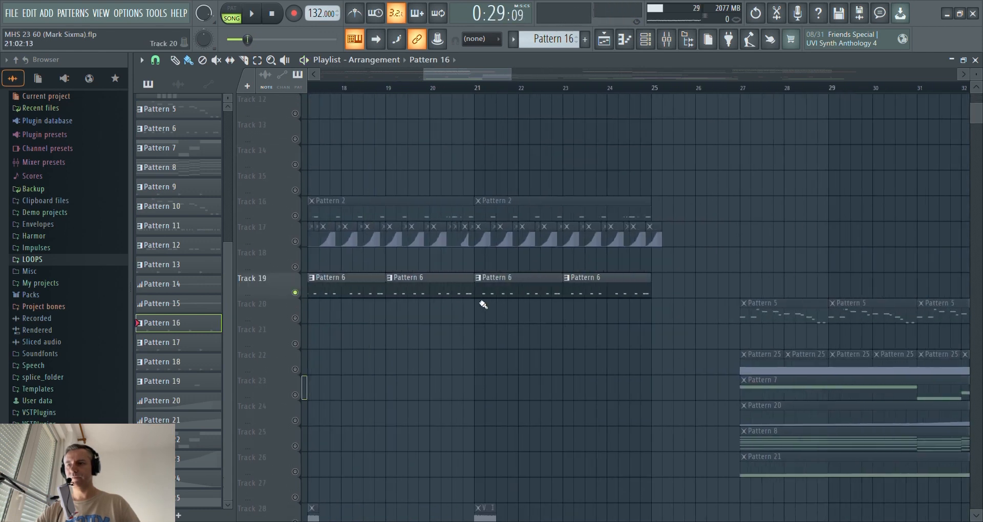
scroll(414, 303, "down", 1)
double_click(411, 295)
key("space")
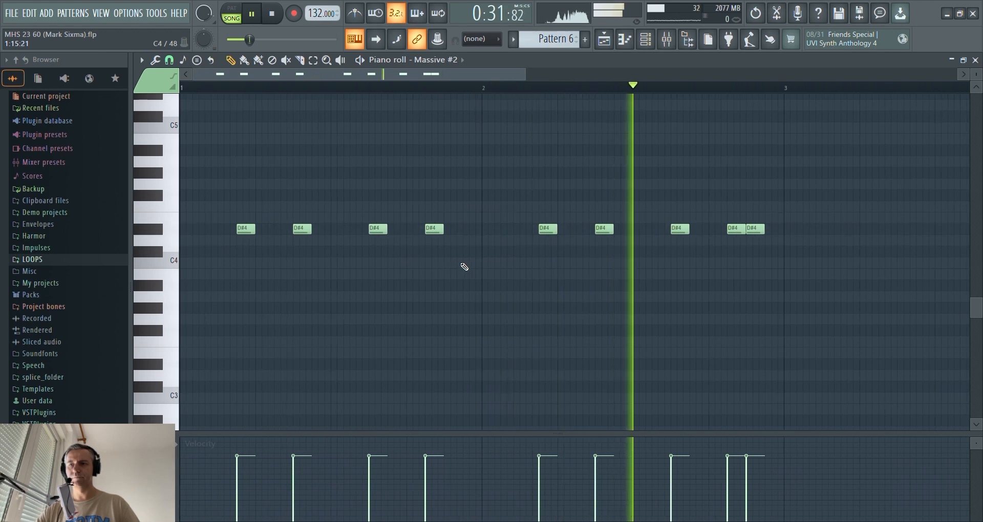
key("F5")
scroll(428, 356, "down", 5)
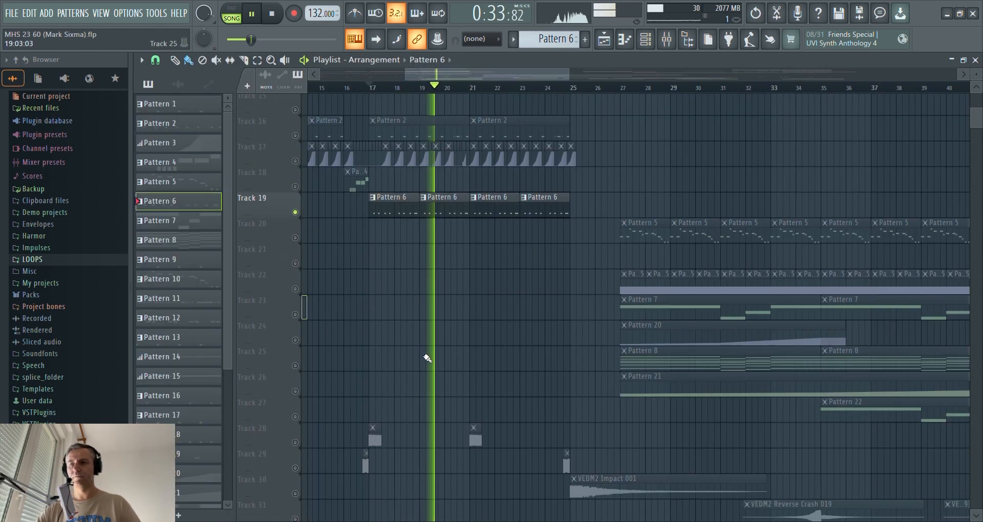
key("space")
Step: Isolate Tracks 34 and 35 and play their Tonal Riser 30 and Tonal Riser 01 clips together
scroll(395, 324, "down", 4)
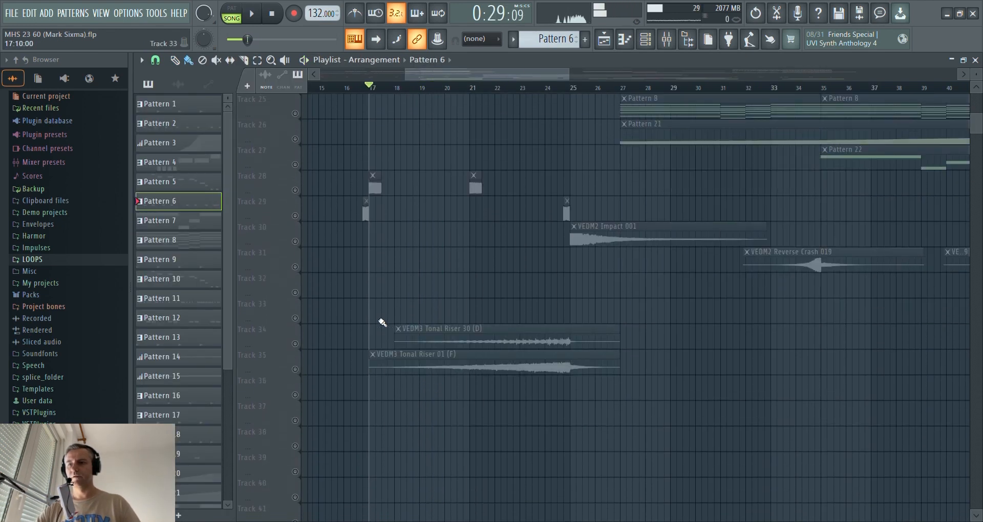
left_click(295, 344)
left_click(295, 369)
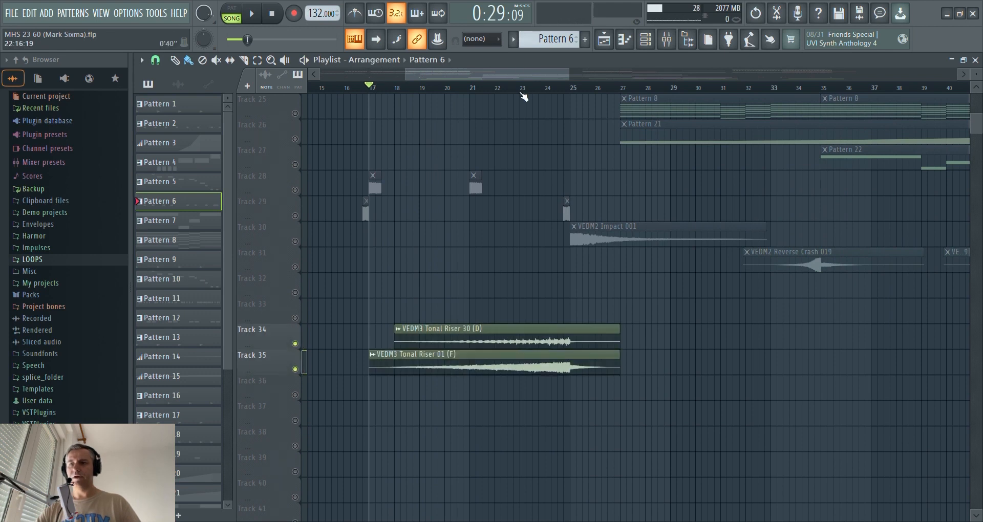
key("space")
scroll(606, 373, "up", 1)
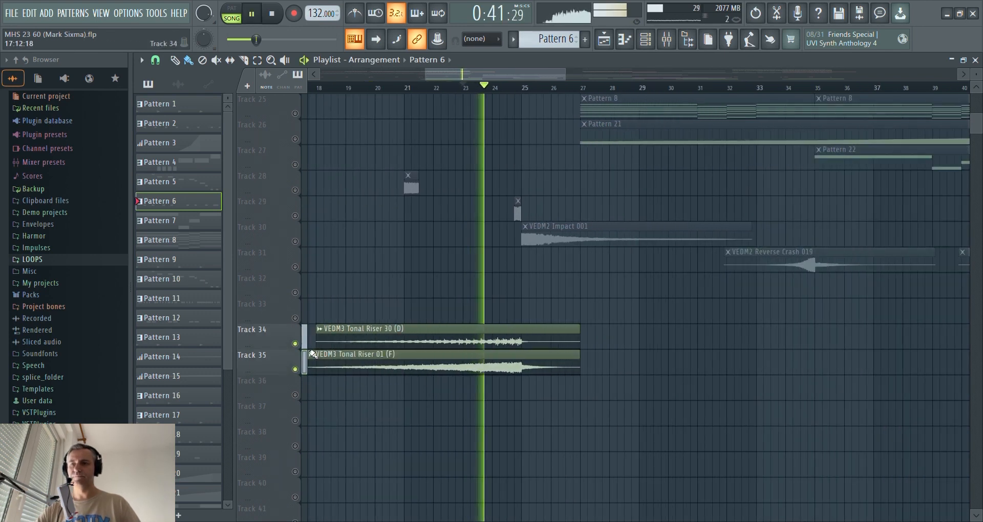
Step: Compare Track 35's riser alone with both risers together, stop playback and solo Track 34
left_click(295, 369)
right_click(295, 369)
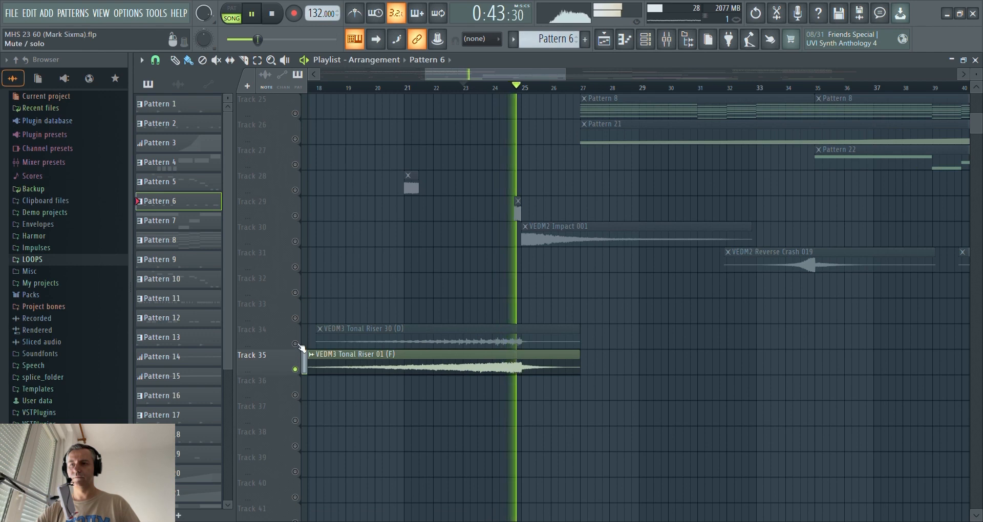
right_click(295, 344)
left_click(295, 370)
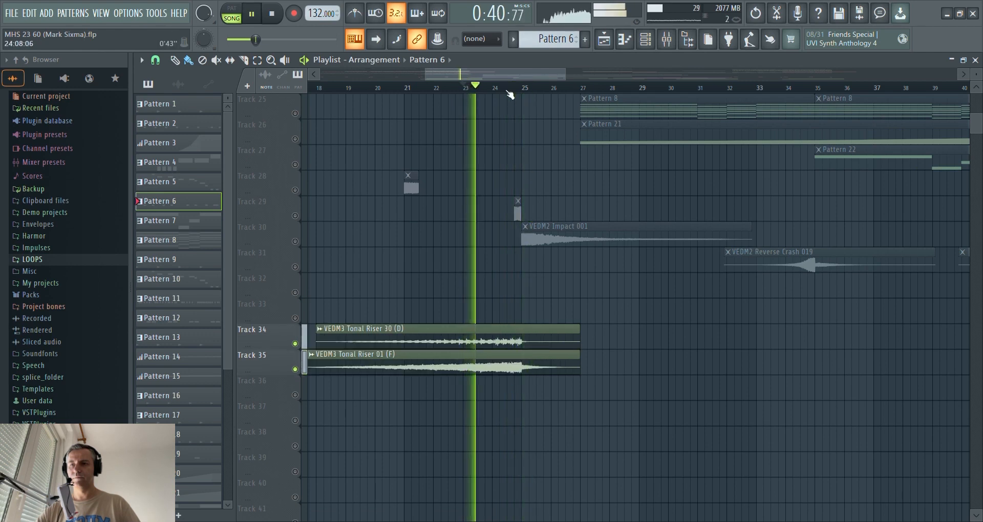
key("space")
right_click(295, 344)
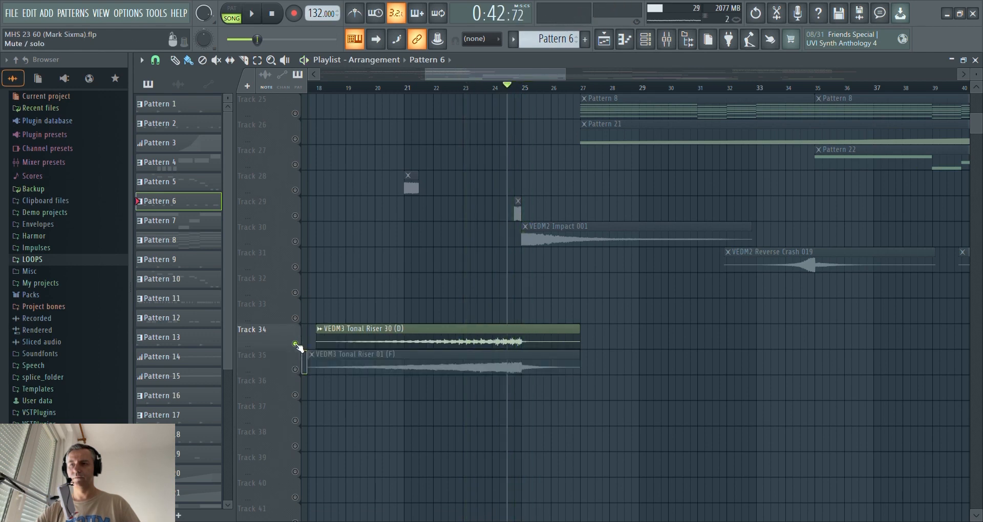
Step: Unsolo Track 34 and inspect the sample settings of the Tonal Riser 01 and Tonal Riser 30 clips
right_click(295, 344)
scroll(419, 384, "down", 3)
double_click(482, 368)
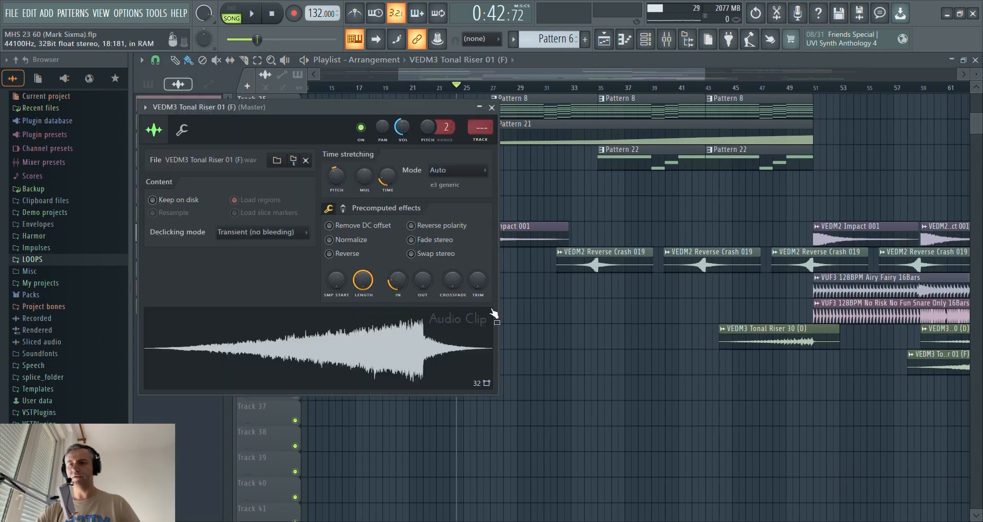
key("Escape")
double_click(464, 335)
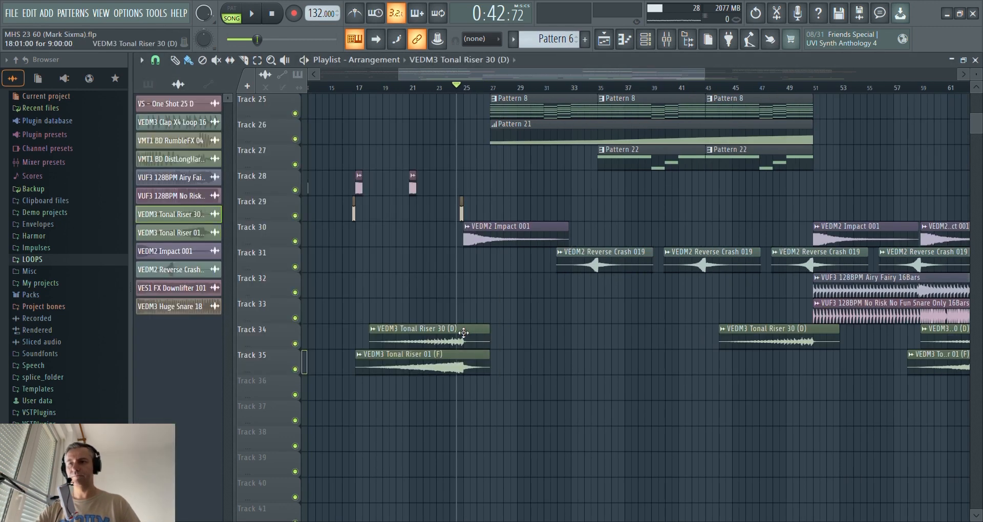
key("Escape")
Step: Restore the maximized playlist window to its smaller size beside the channel rack, showing Tracks 14 to 30
scroll(461, 306, "up", 9)
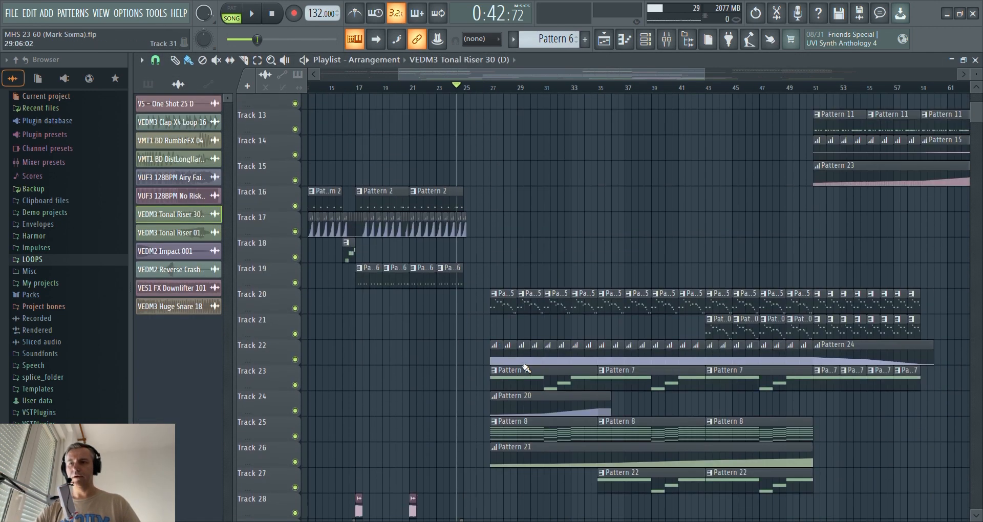
scroll(501, 346, "down", 4)
scroll(665, 220, "up", 2)
scroll(666, 205, "down", 2)
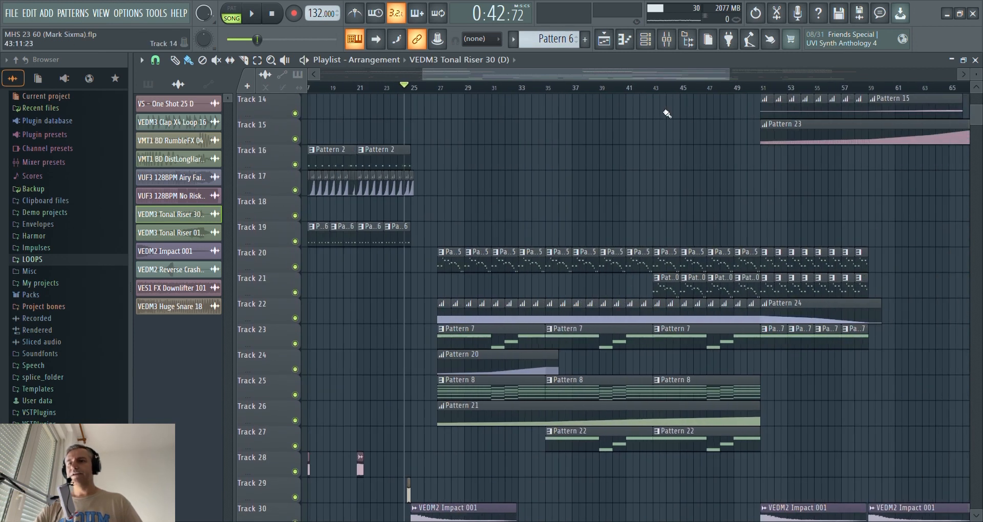
double_click(703, 62)
scroll(705, 279, "up", 4)
scroll(683, 281, "down", 2)
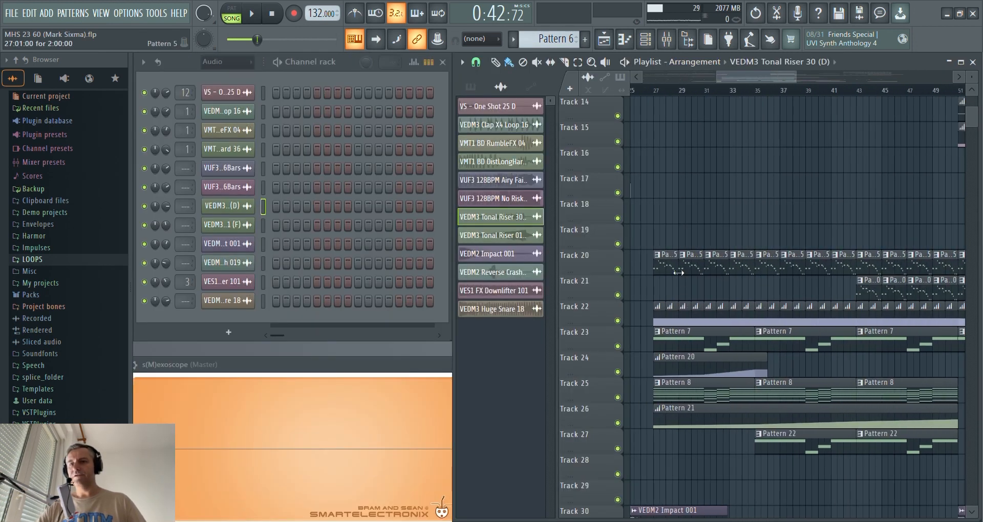
Step: Select Track 20's Pattern 5 clip, play it in pattern mode while viewing its Sylenth1 #3 notes in the piano roll, and return
left_click(672, 271)
scroll(669, 277, "up", 2)
scroll(668, 276, "down", 2)
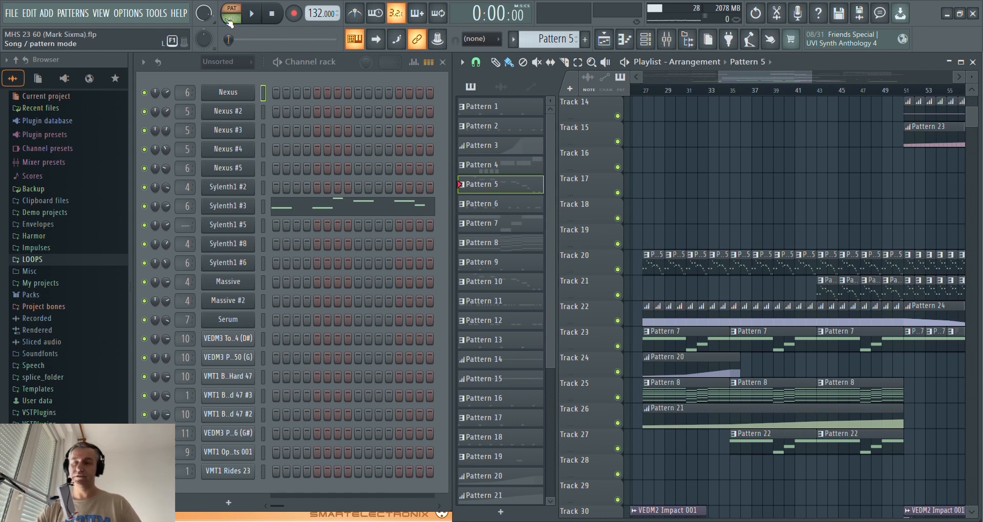
left_click(294, 205)
scroll(295, 209, "down", 1)
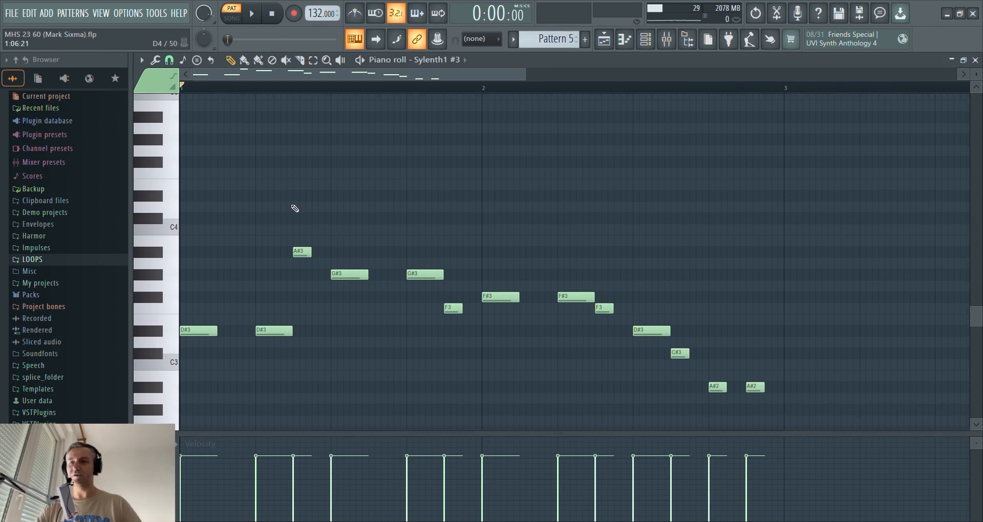
key("space")
scroll(317, 225, "down", 2)
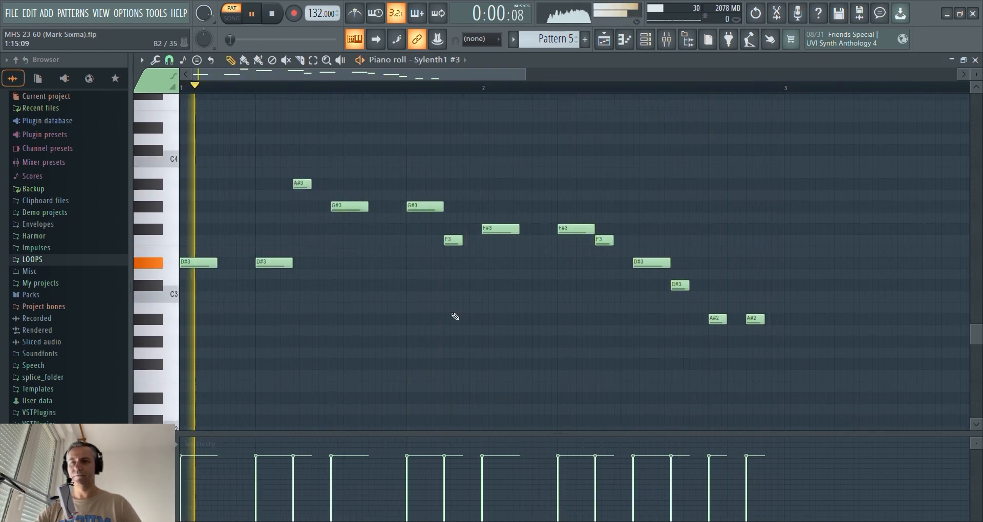
key("Escape")
Step: Isolate Tracks 20 and 21 and play them from bar 43, viewing Pattern 10's Nexus notes in the piano roll
scroll(663, 293, "up", 1)
scroll(664, 293, "down", 2)
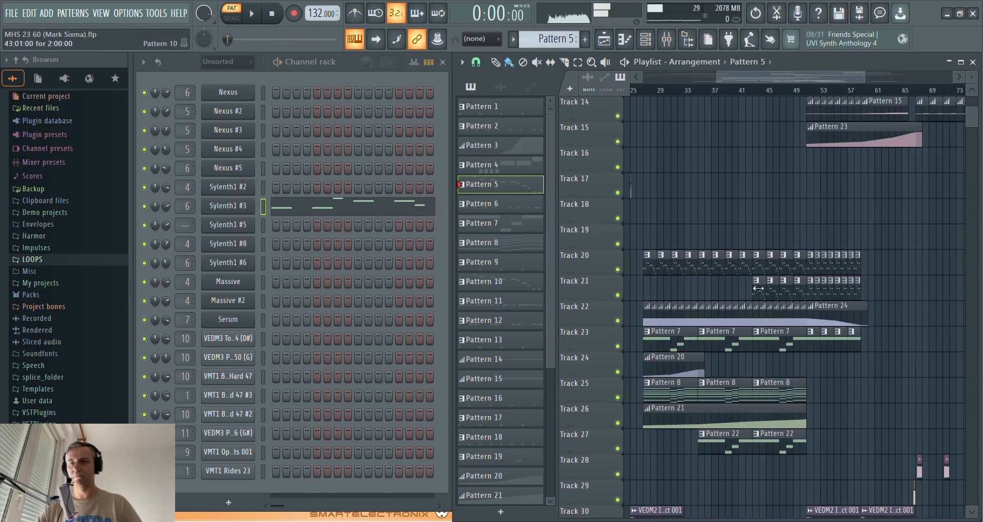
scroll(762, 294, "up", 2)
scroll(703, 294, "down", 1)
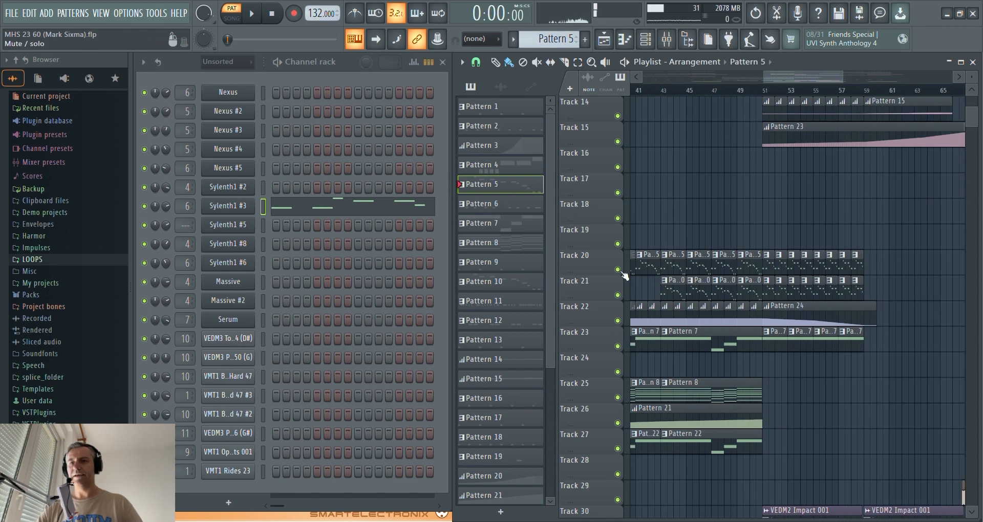
right_click(619, 269)
scroll(673, 256, "up", 1)
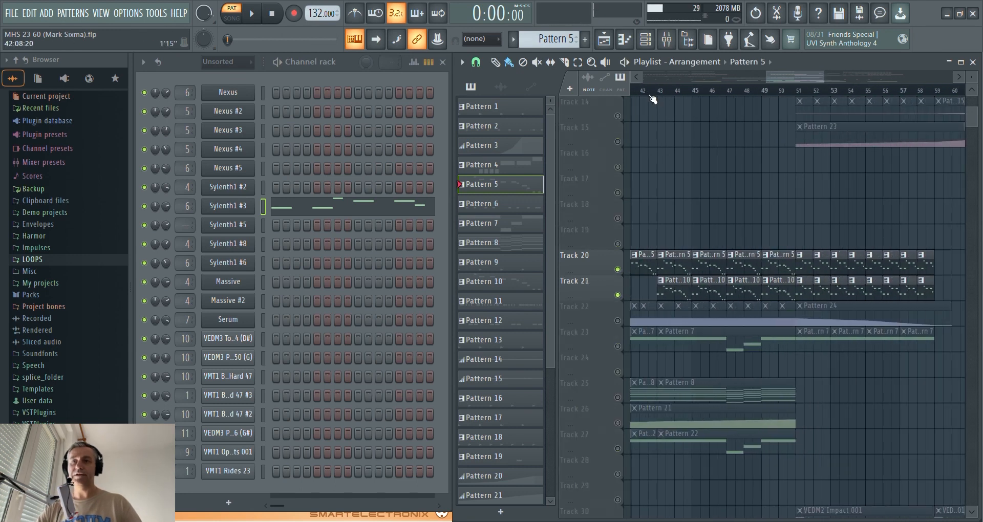
scroll(699, 263, "up", 1)
left_click(696, 277)
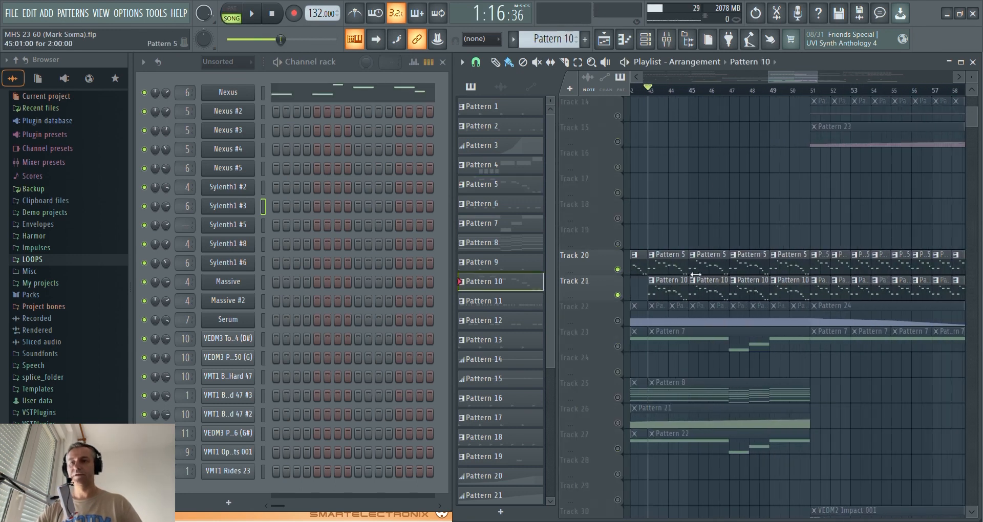
left_click(310, 93)
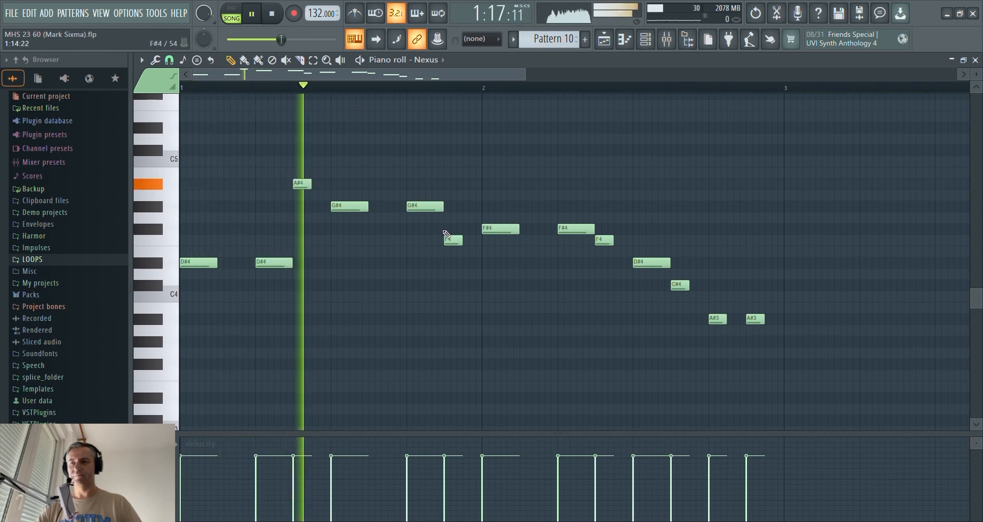
key("Escape")
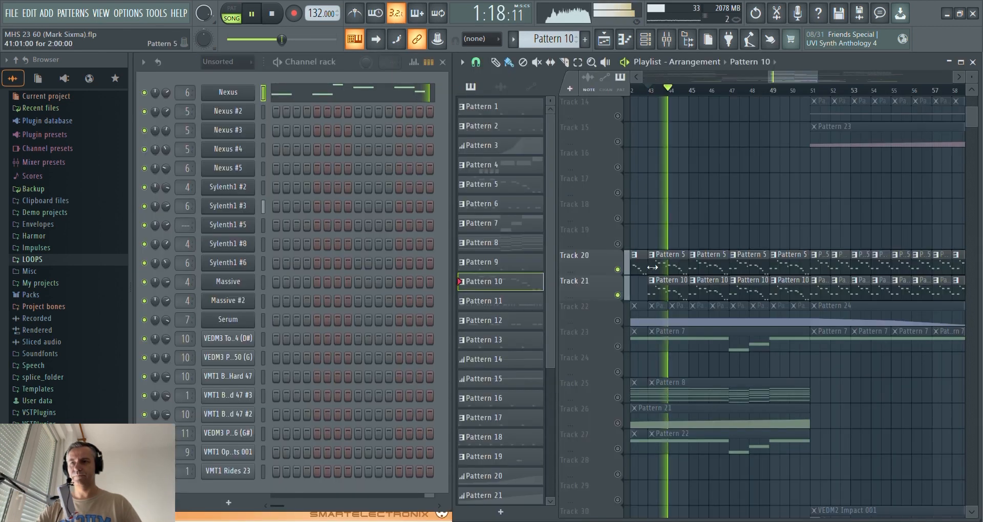
Step: Mute Track 20 to hear Pattern 10's Nexus notes alone, unmute it to hear both tracks together and stop playback
left_click(617, 270)
left_click(362, 83)
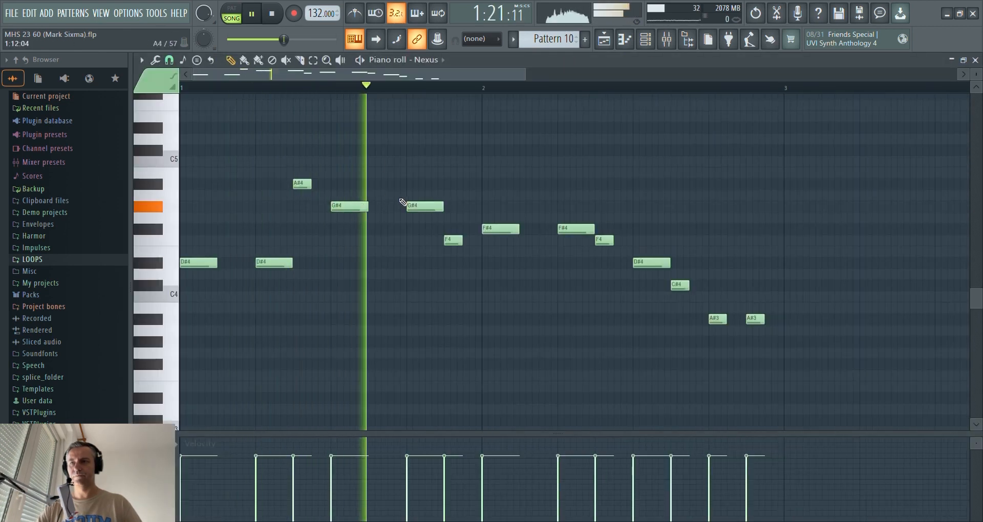
key("Escape")
left_click(617, 270)
scroll(815, 306, "down", 5)
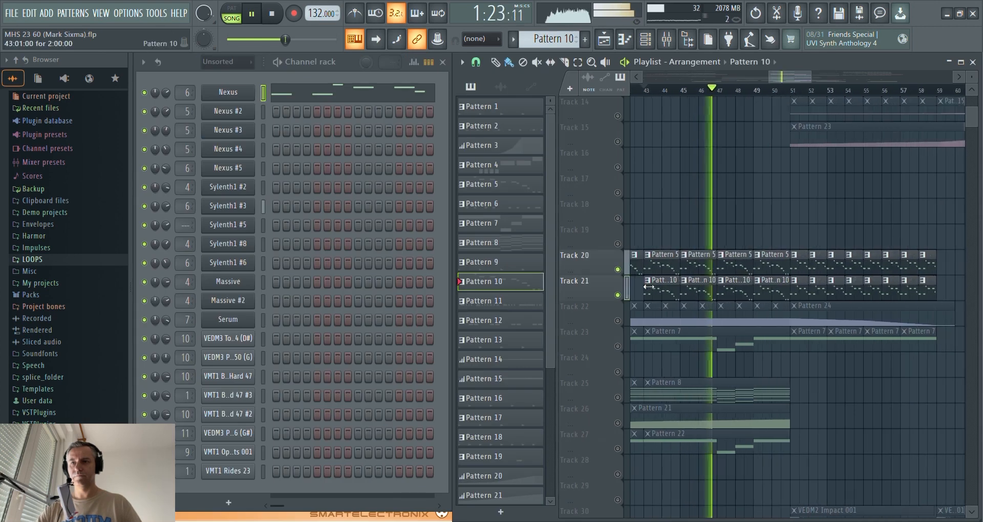
key("space")
Step: Enable Track 22 alongside Tracks 20 and 21, play through Pattern 24 by jumping ahead to bar 58, and stop playback
scroll(815, 328, "up", 2)
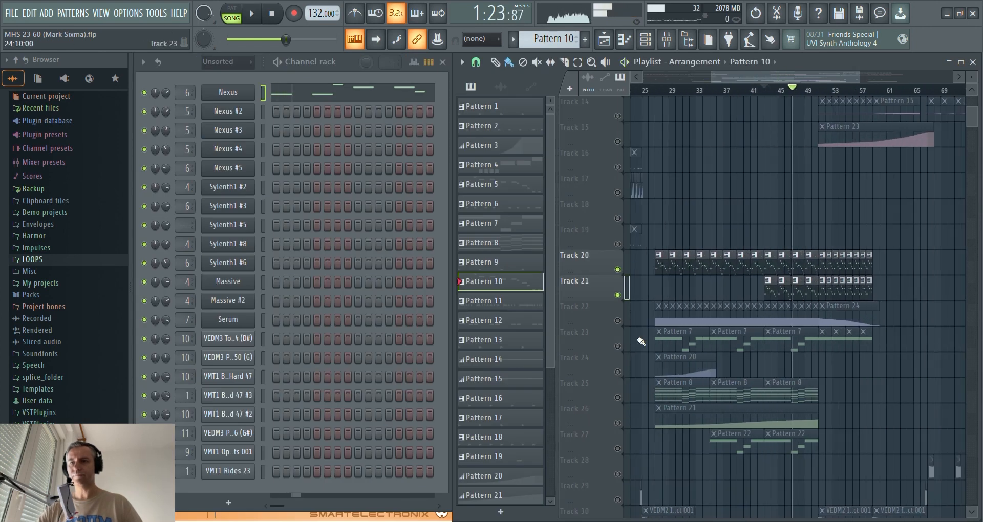
left_click(617, 321)
scroll(719, 108, "up", 4)
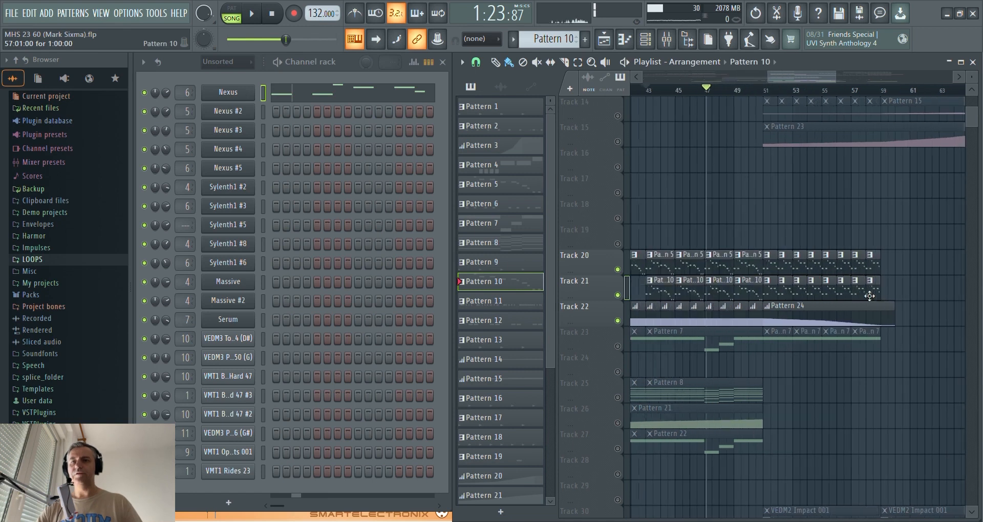
left_click(727, 91)
key("space")
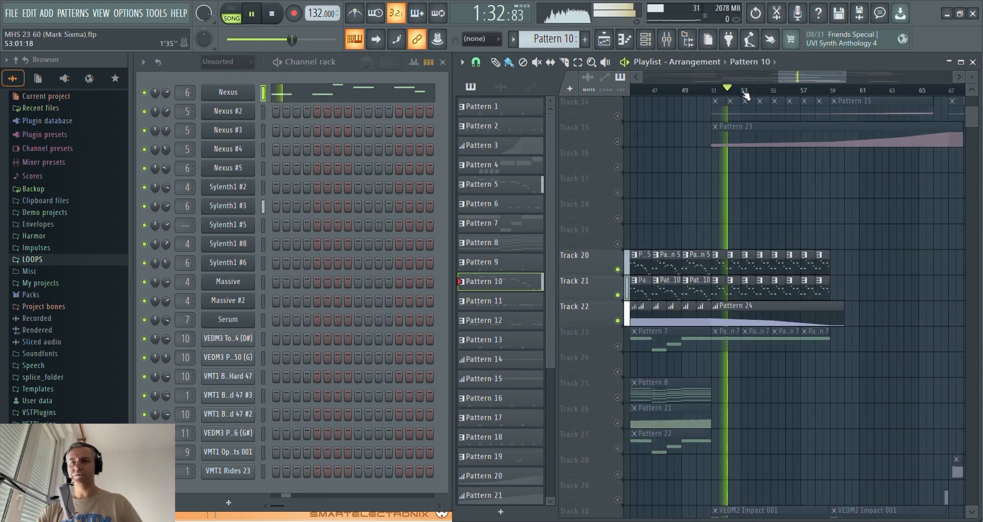
left_click(773, 92)
left_click(803, 92)
left_click(817, 94)
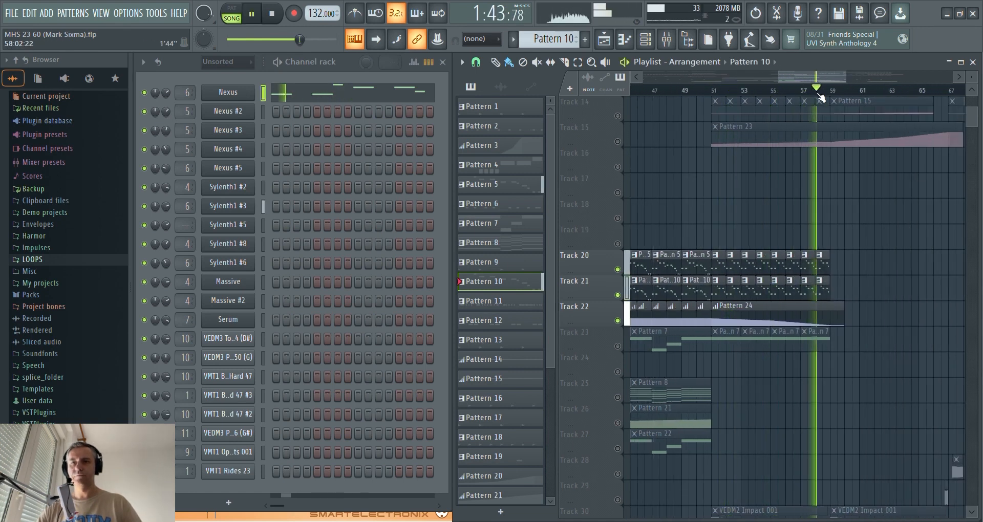
key("space")
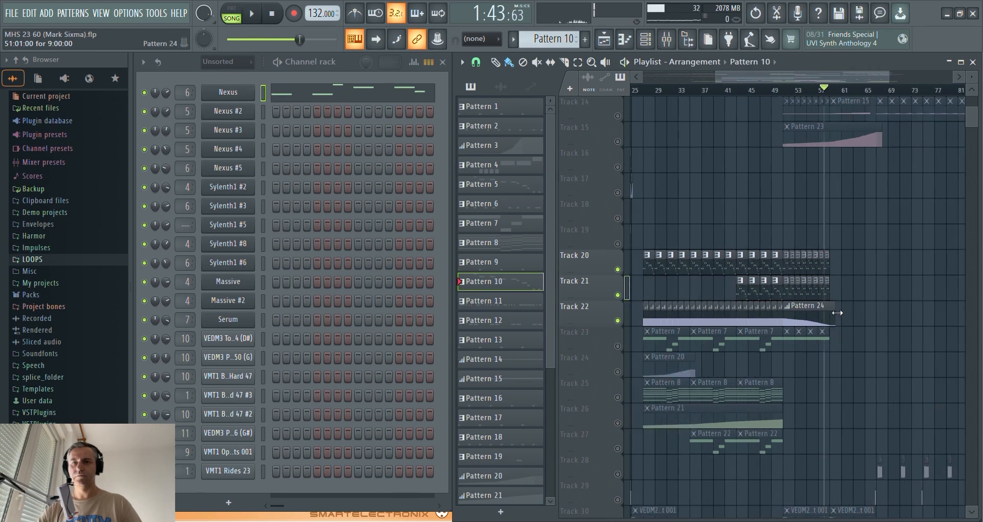
Step: Solo Track 23, set the playback position to bar 27 and select its first Pattern 7 clip
scroll(662, 353, "left", 8)
scroll(662, 353, "down", 2)
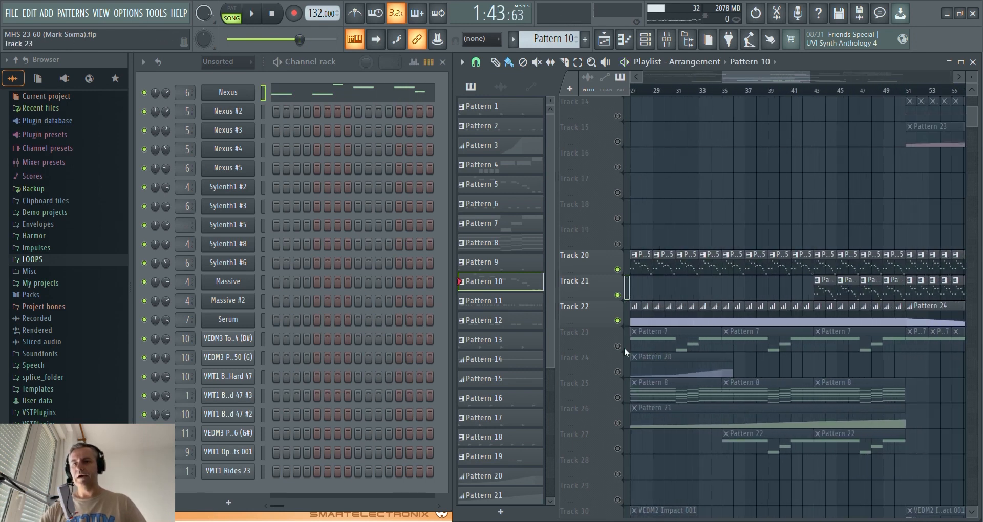
right_click(618, 347)
scroll(691, 333, "up", 1)
scroll(683, 328, "down", 2)
left_click(647, 89)
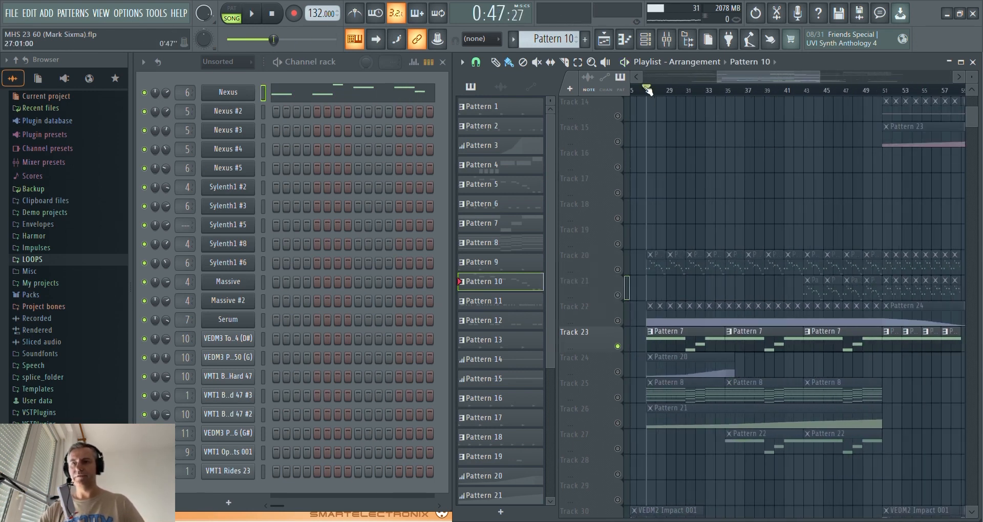
scroll(663, 364, "up", 3)
scroll(683, 354, "down", 2)
left_click(684, 348)
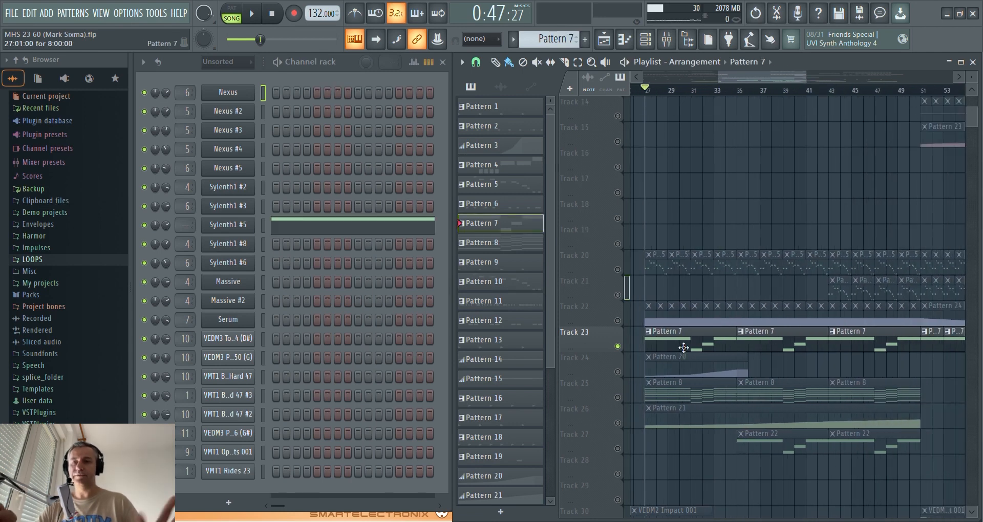
Step: Play Pattern 7 with Track 24's Pattern 20 enabled, skipping ahead to view its Sylenth1 #5 volume multiplier events, and stop playback
scroll(686, 359, "up", 1)
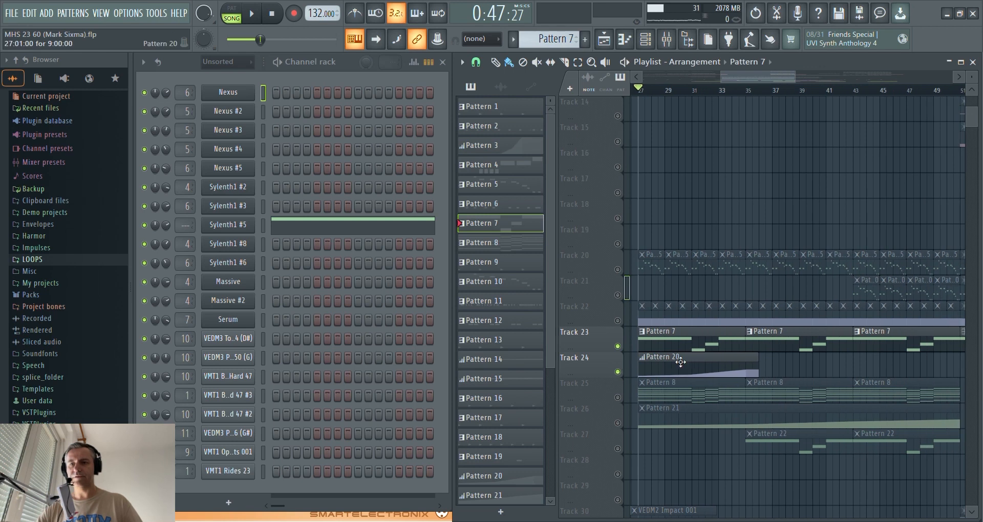
key("space")
left_click(687, 90)
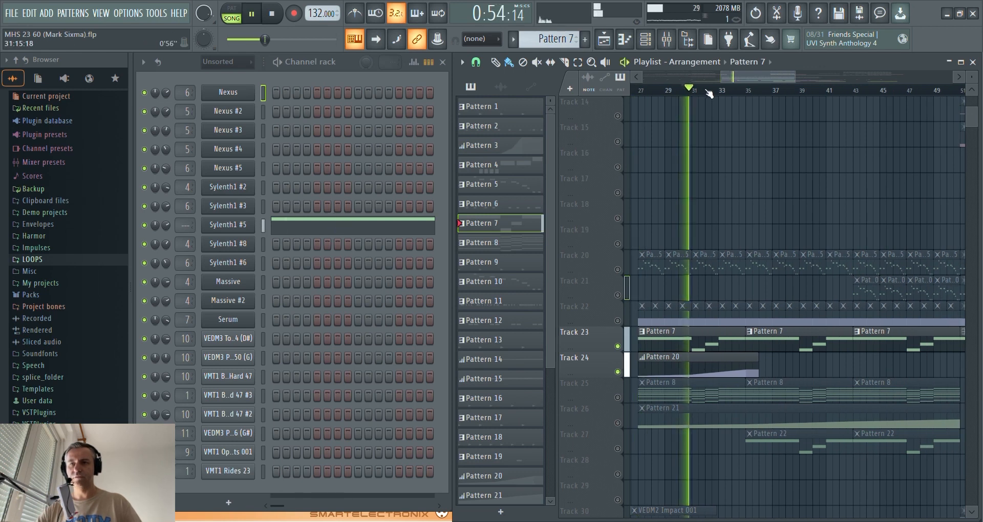
left_click(709, 91)
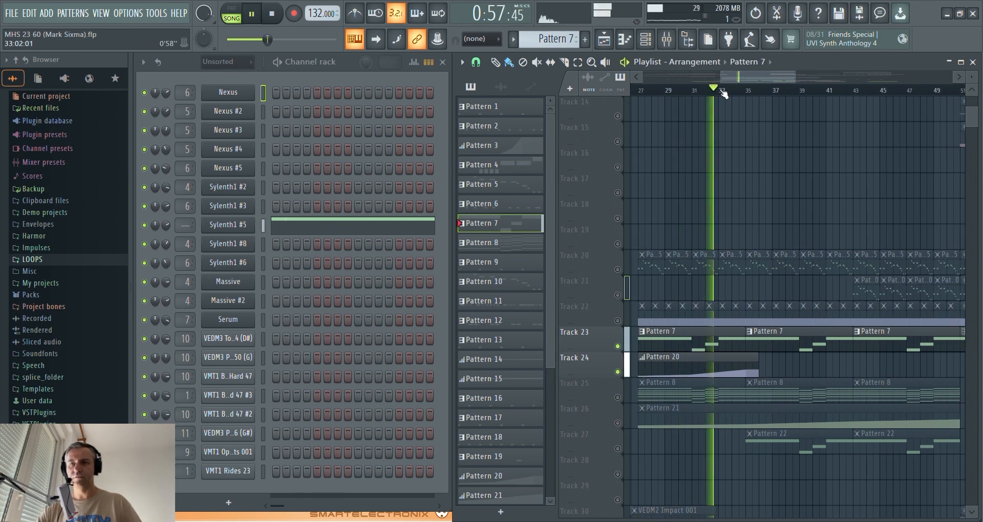
left_click(733, 91)
double_click(737, 374)
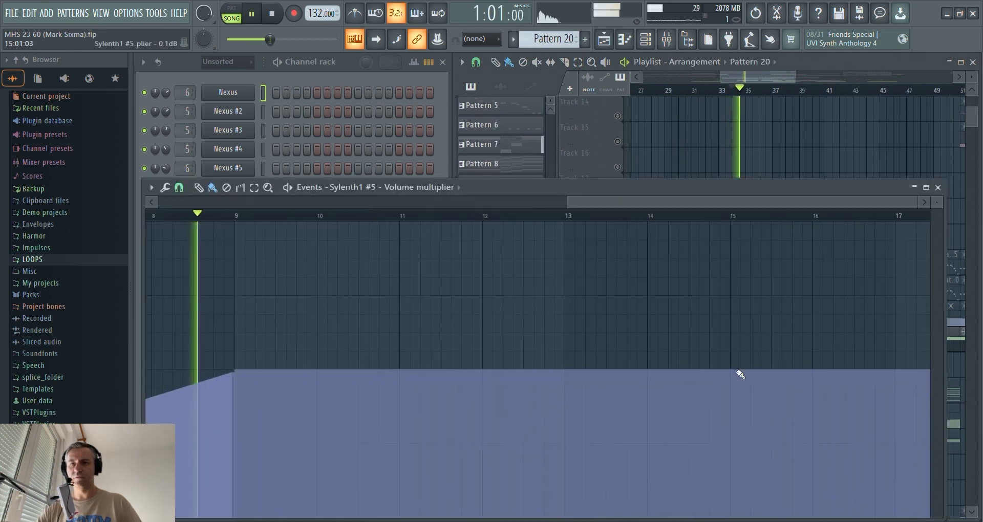
key("Escape")
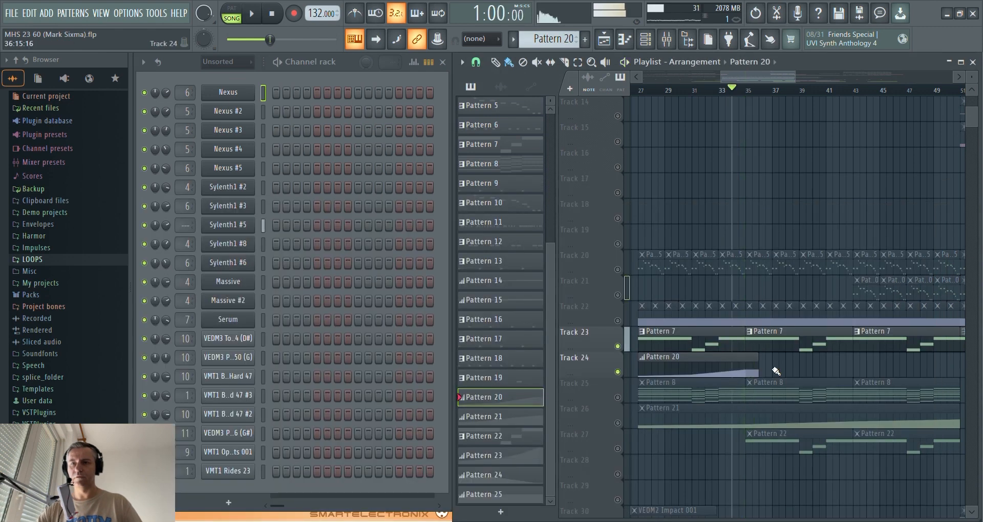
Step: Re-enable all playlist tracks and set the playback position back to bar 27
scroll(698, 343, "down", 2)
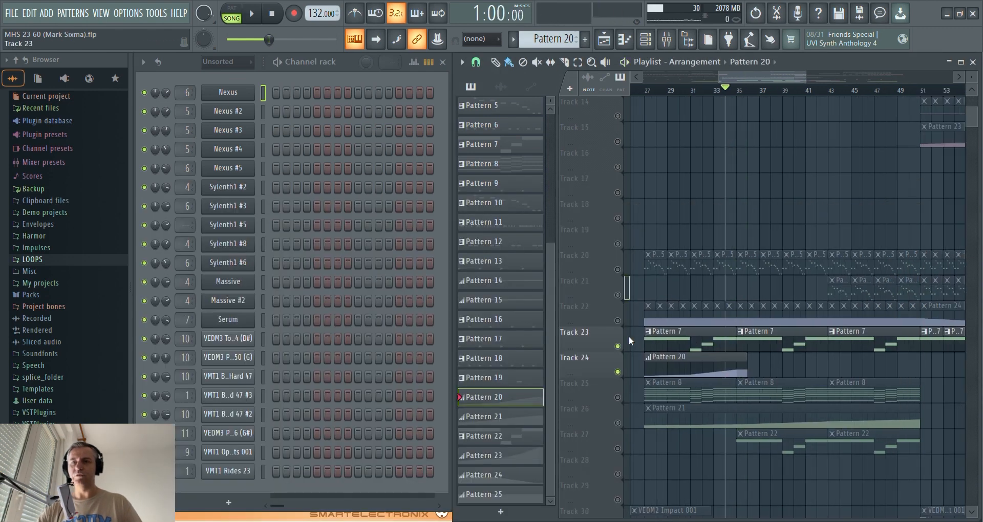
right_click(619, 321)
right_click(619, 321)
scroll(660, 287, "down", 3)
scroll(661, 286, "up", 2)
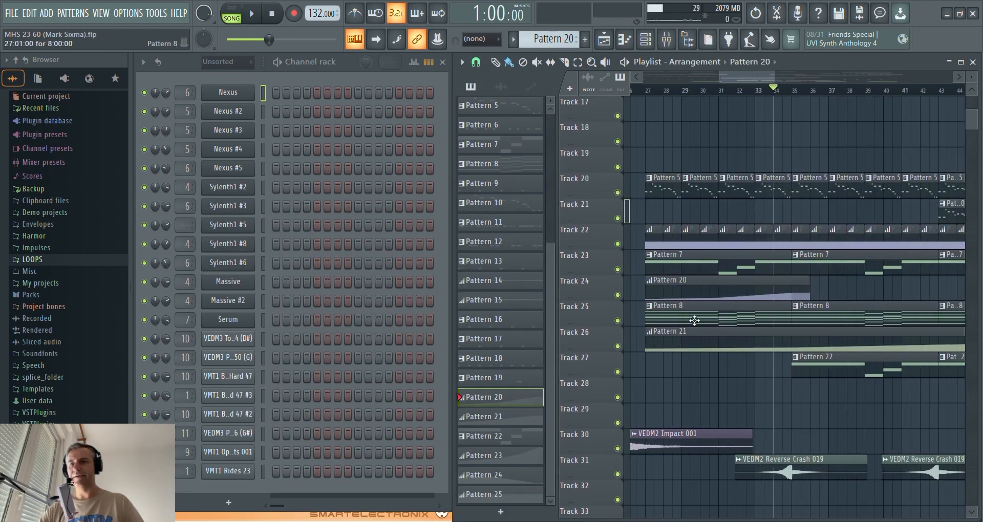
left_click(650, 91)
scroll(661, 210, "down", 2)
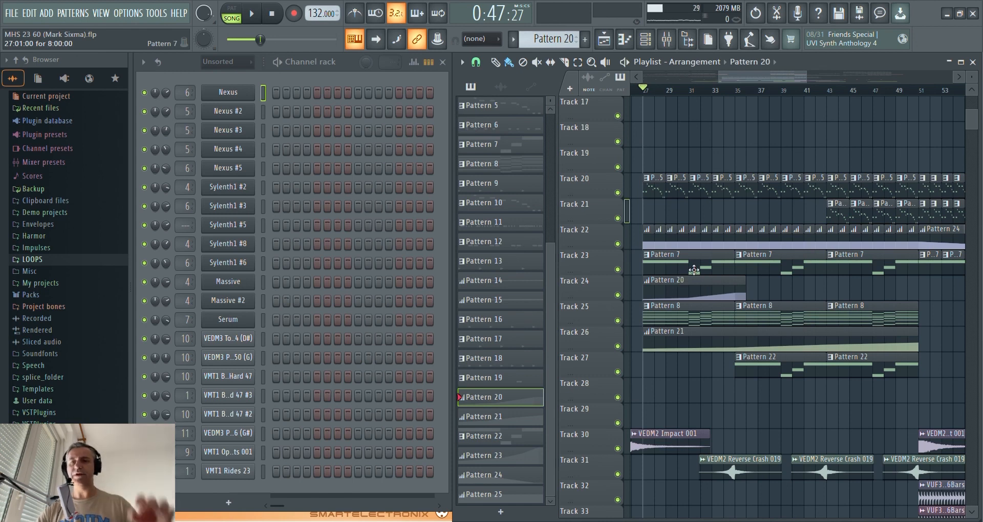
Step: Solo Track 26, enable Track 25 alongside it, and select a Pattern 8 clip
scroll(694, 270, "down", 2)
right_click(618, 346)
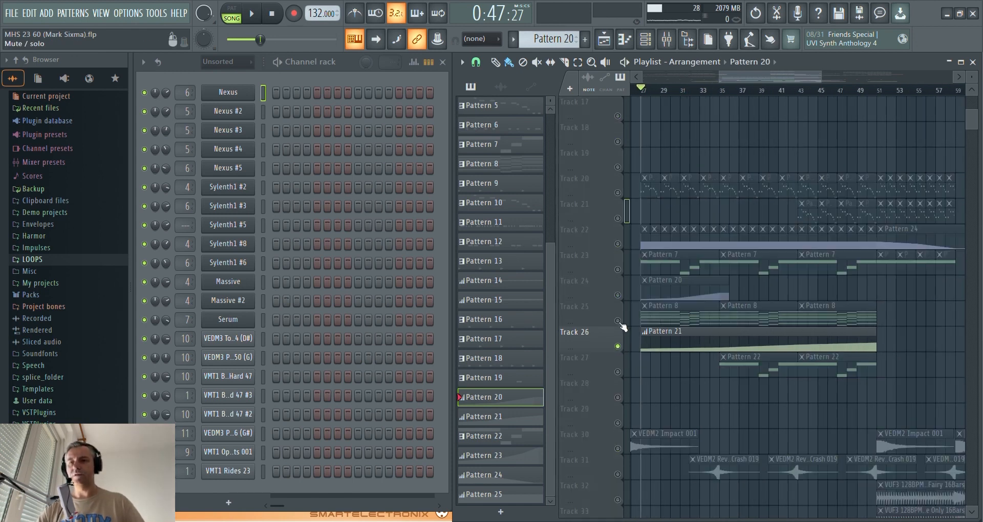
left_click(617, 321)
left_click(707, 322)
key("space")
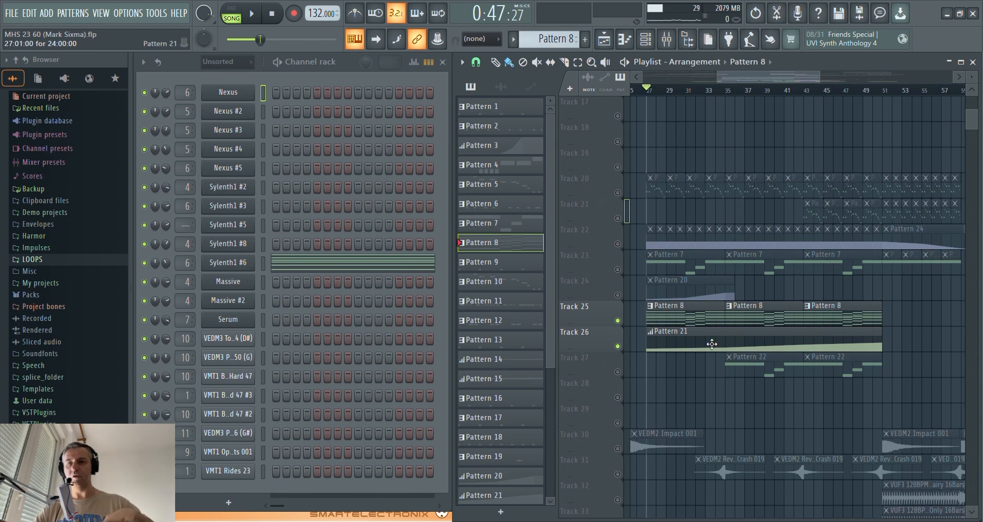
Step: Play Pattern 8 with Pattern 21's automation from bar 27, jumping ahead to bar 43 and about bar 50, and stop playback
key("space")
left_click_drag(690, 96, 792, 98)
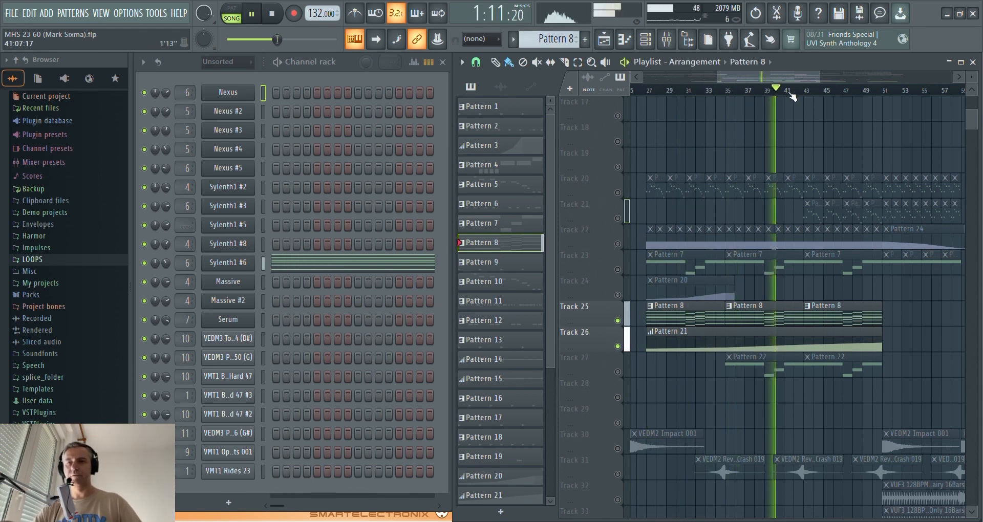
left_click(806, 95)
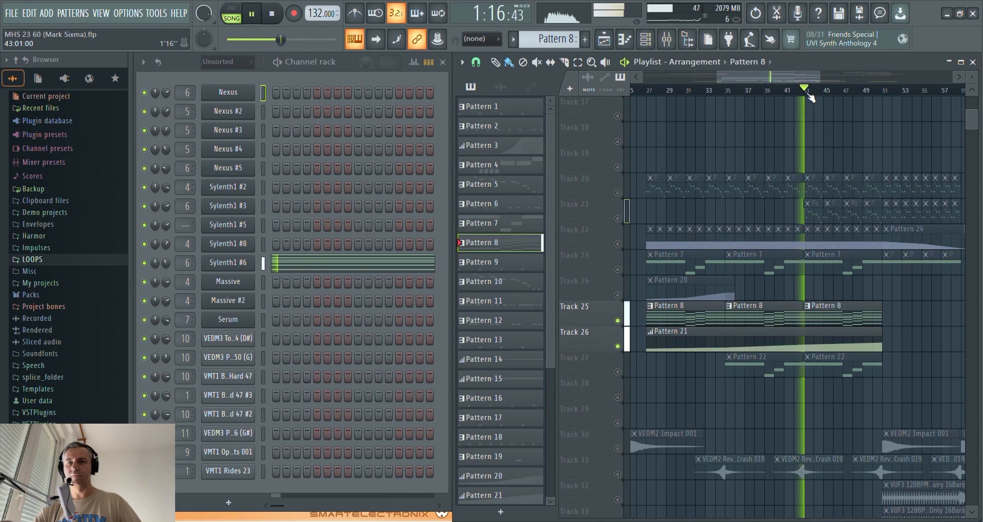
left_click(873, 94)
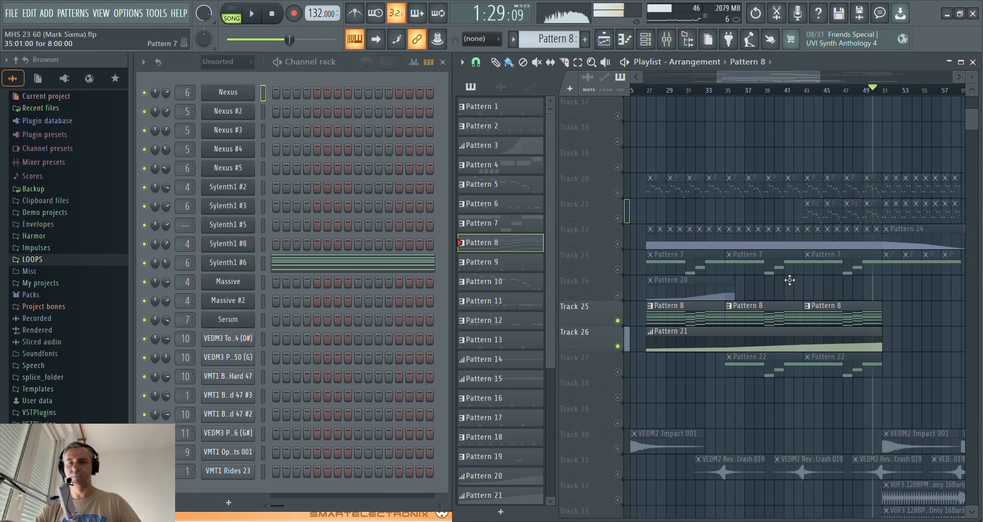
Step: Solo Track 27 and open Pattern 22's Nexus #5 notes in the piano roll
left_click(620, 373)
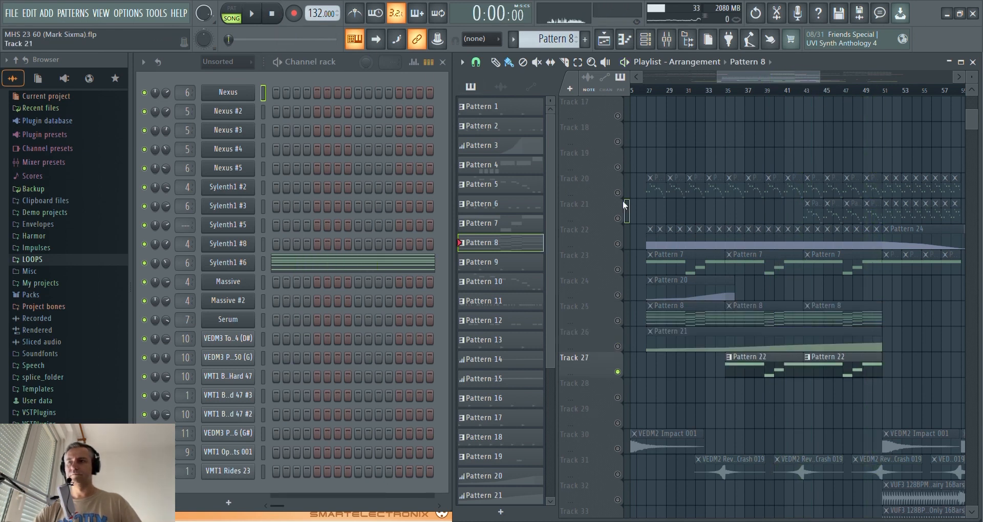
scroll(812, 376, "up", 2)
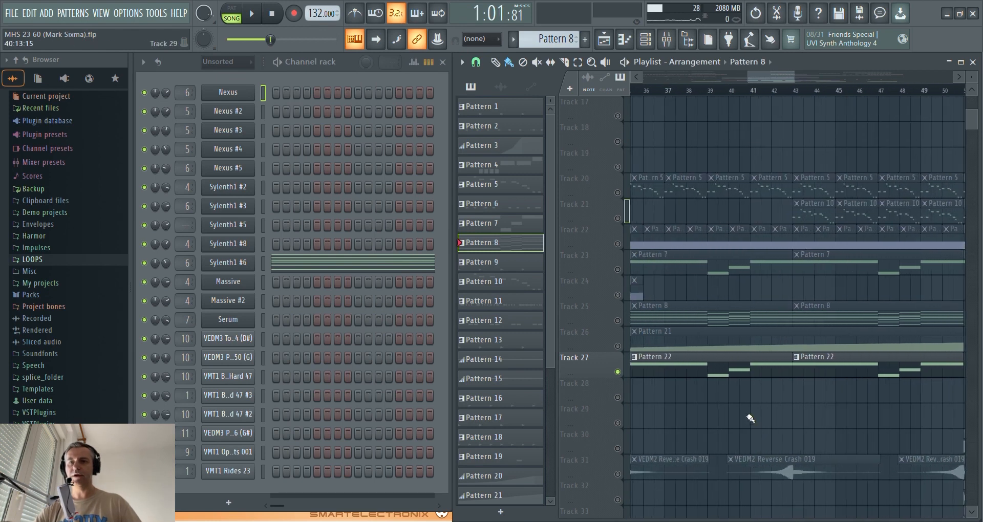
double_click(742, 370)
scroll(709, 334, "up", 3)
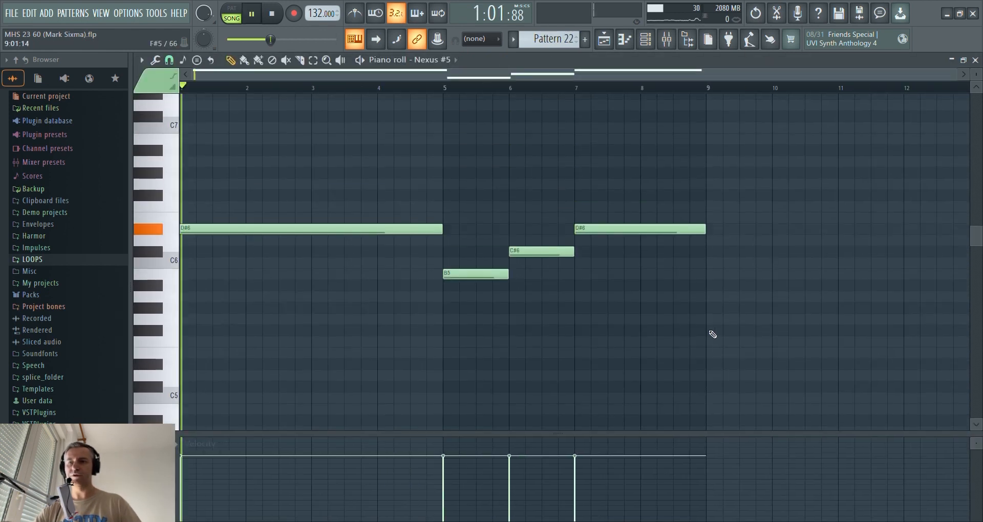
Step: Play Pattern 22's Nexus #5 notes, jumping to pattern bars 5, 6 and 7, and return to the playlist
key("space")
scroll(182, 307, "up", 1)
left_click(488, 88)
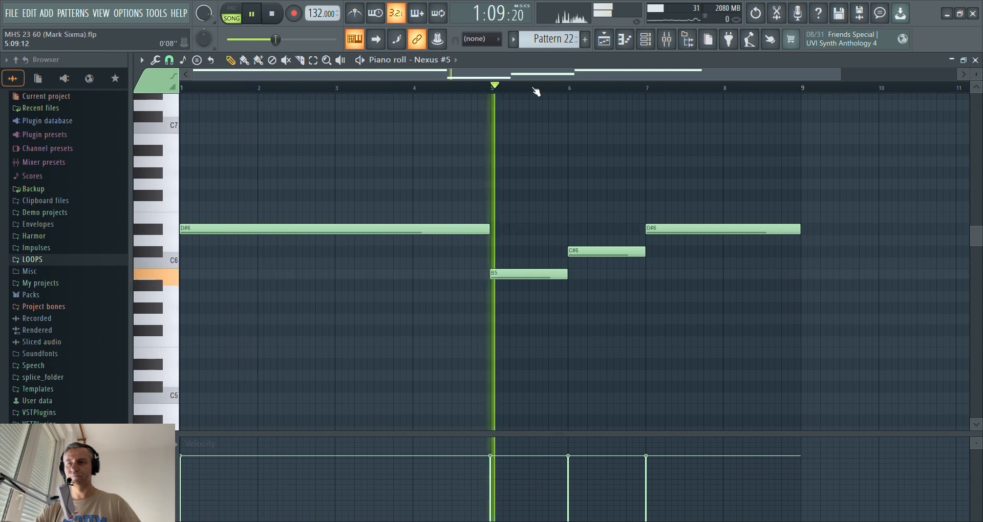
left_click(569, 89)
left_click(662, 89)
key("F7")
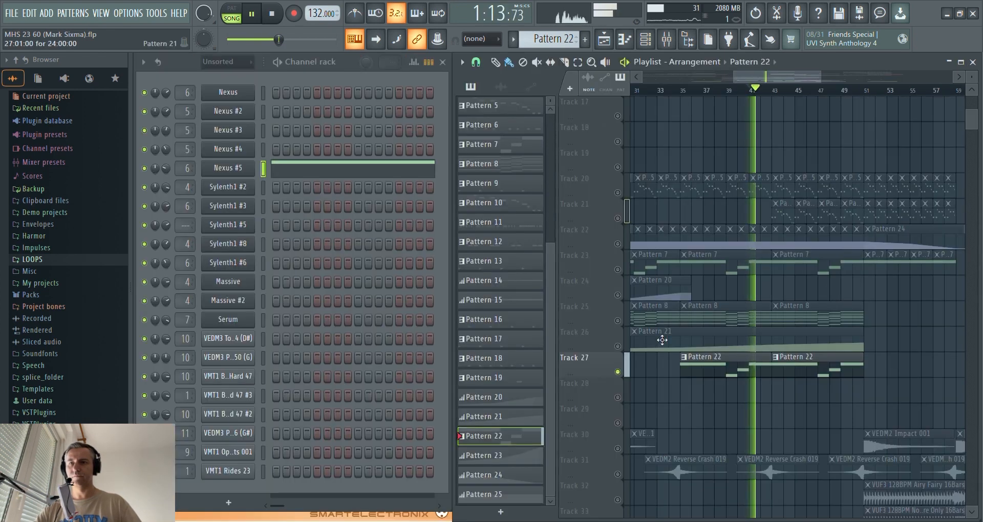
Step: Enable Tracks 23, 24, 25 and 26 alongside Track 27
left_click(619, 321)
left_click(619, 346)
left_click(619, 295)
left_click(619, 269)
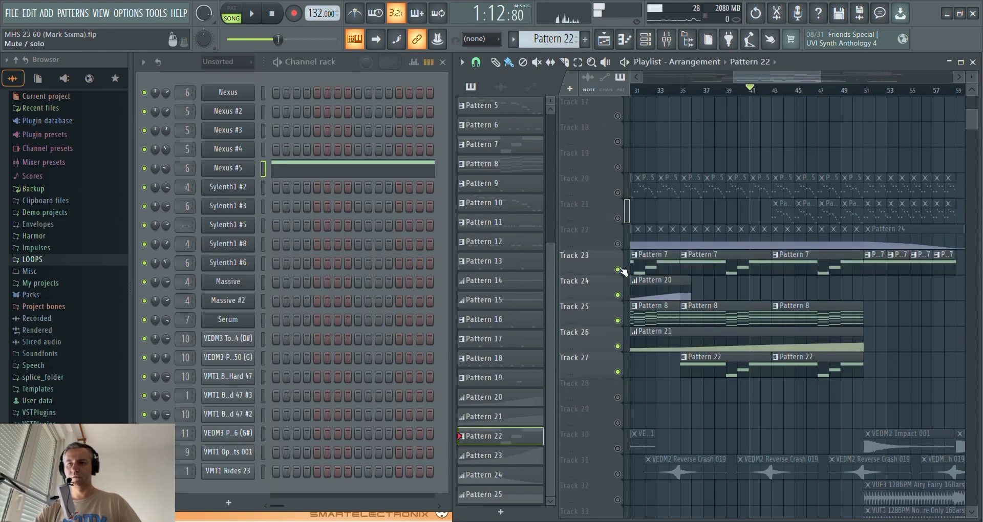
Step: Play Tracks 23 to 27 together while viewing Pattern 8's Sylenth1 #6 notes, jump ahead to about bar 45, and stop playback
double_click(752, 322)
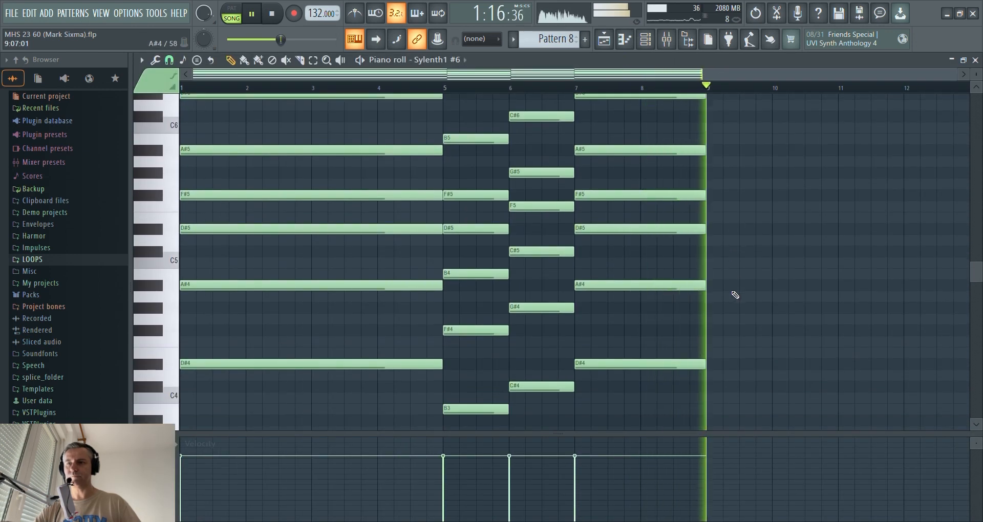
scroll(735, 295, "up", 1)
key("Escape")
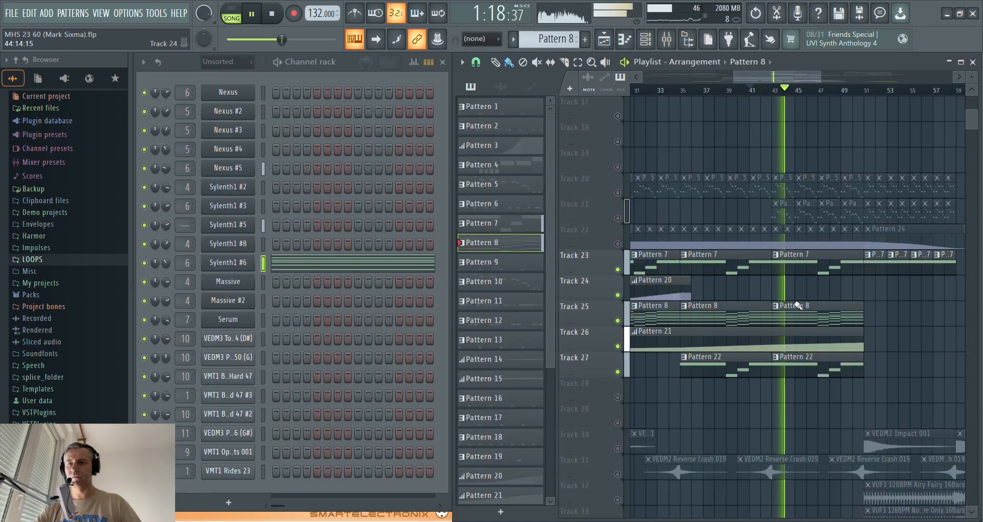
left_click(803, 88)
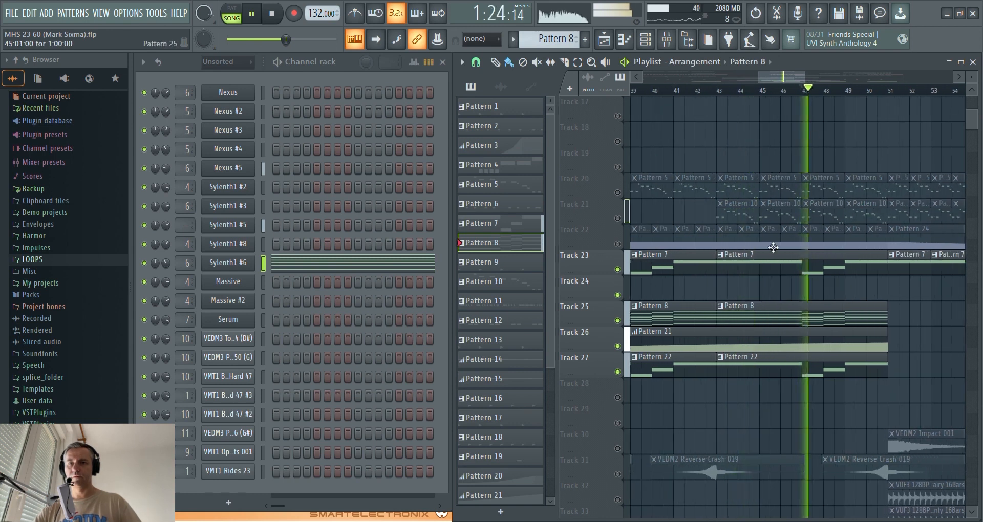
scroll(851, 304, "up", 2)
scroll(851, 304, "down", 3)
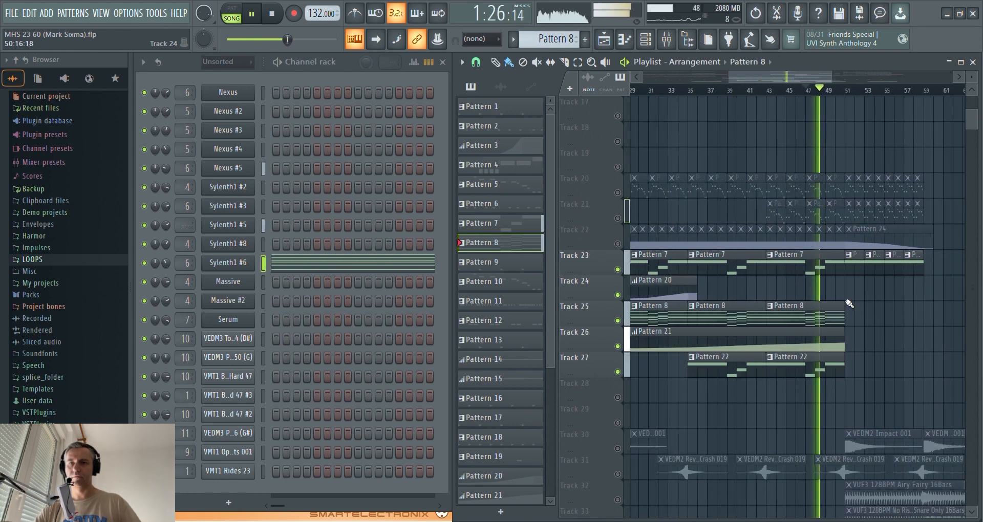
key("space")
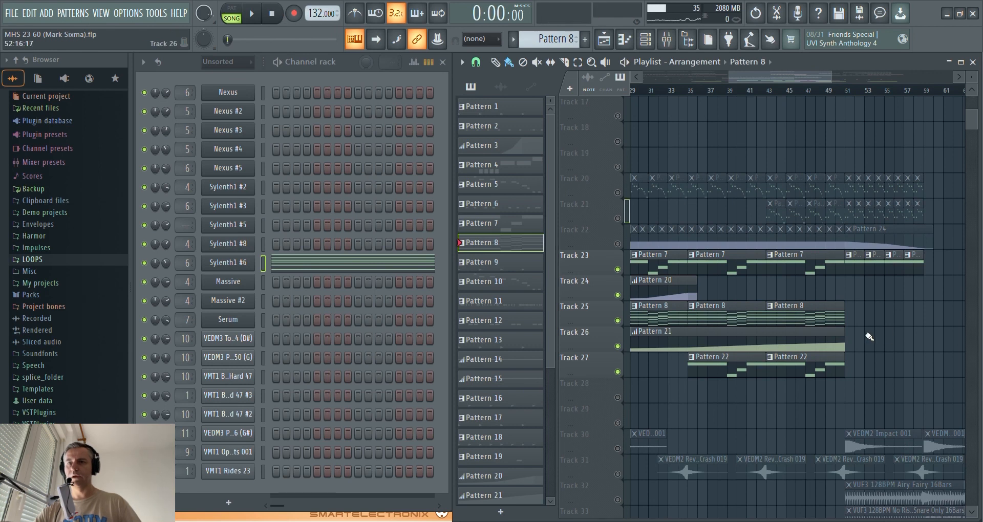
Step: Re-enable all playlist tracks and bring the audio loops on Tracks 32 and 33 from bar 51 into view
scroll(869, 337, "down", 2)
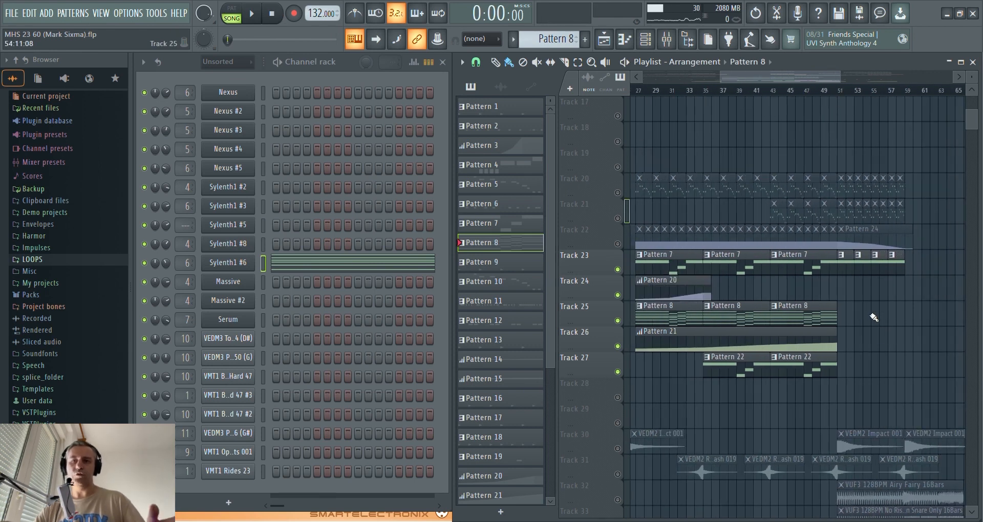
right_click(618, 244)
scroll(737, 341, "right", 4)
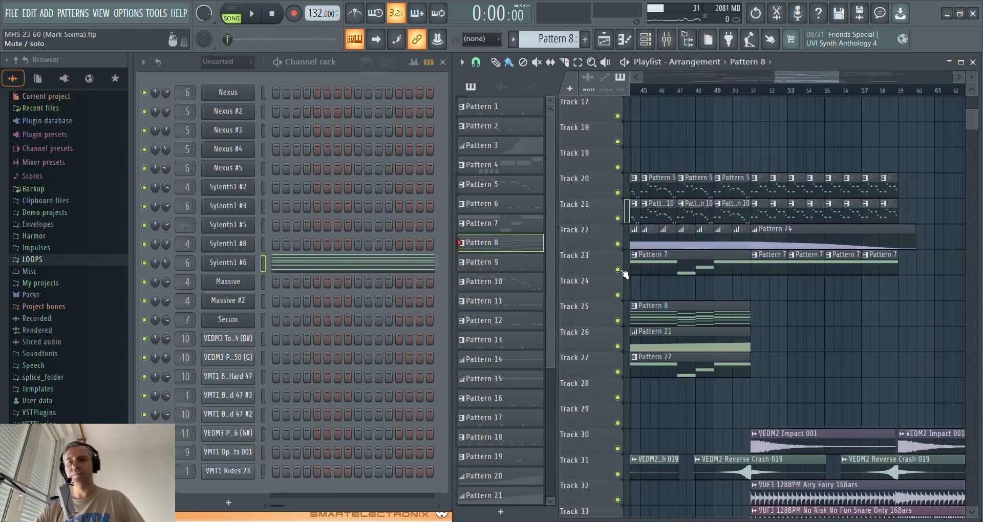
scroll(738, 341, "down", 5)
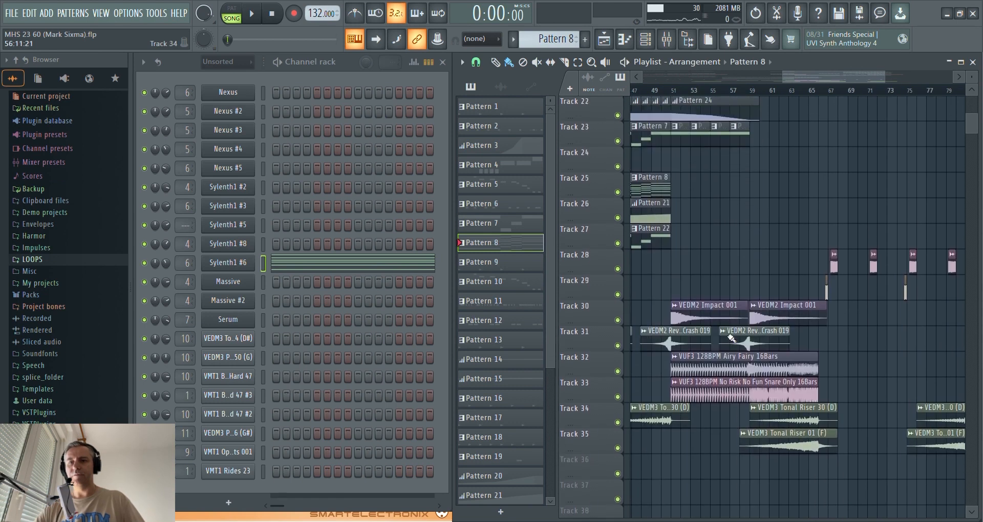
Step: Play Track 33's snare loop with and without Track 32's Airy Fairy loop, jumping ahead to about bar 64
right_click(618, 398)
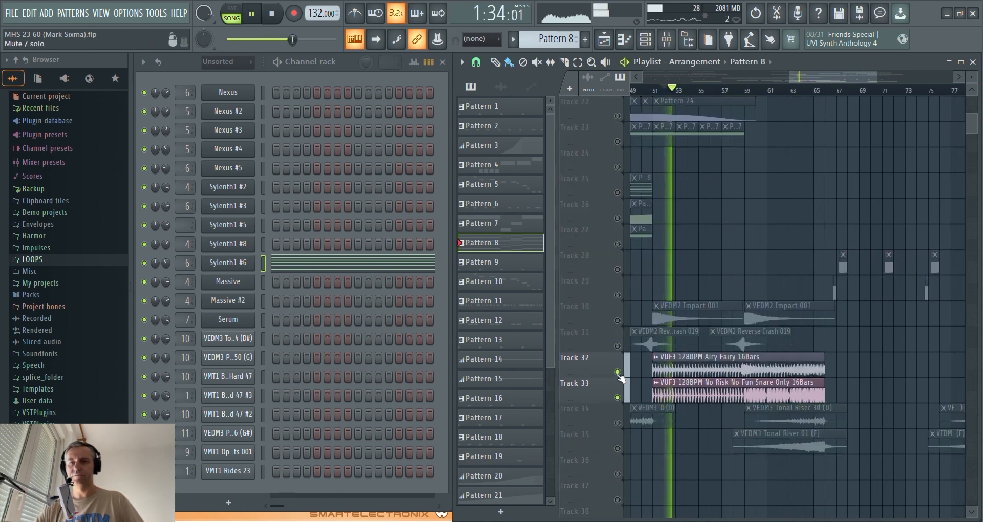
right_click(618, 398)
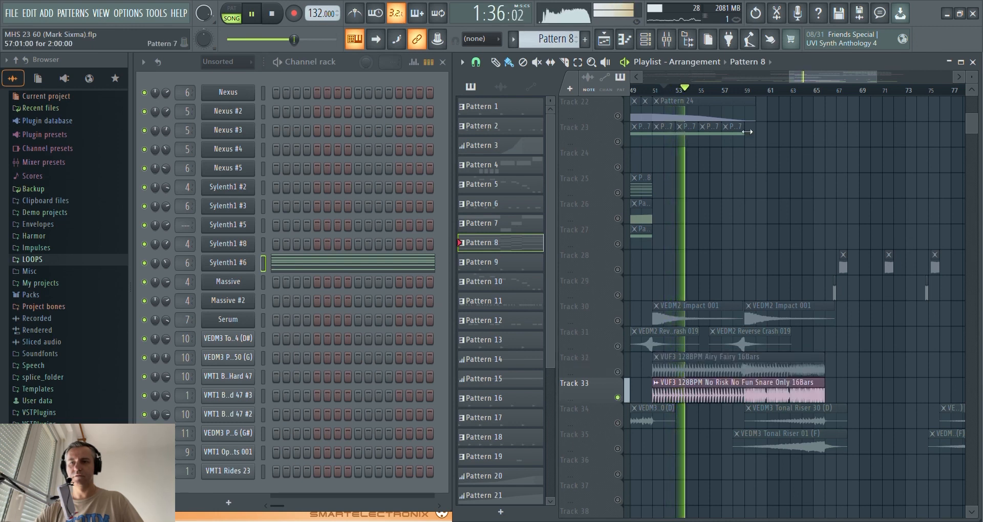
right_click(618, 372)
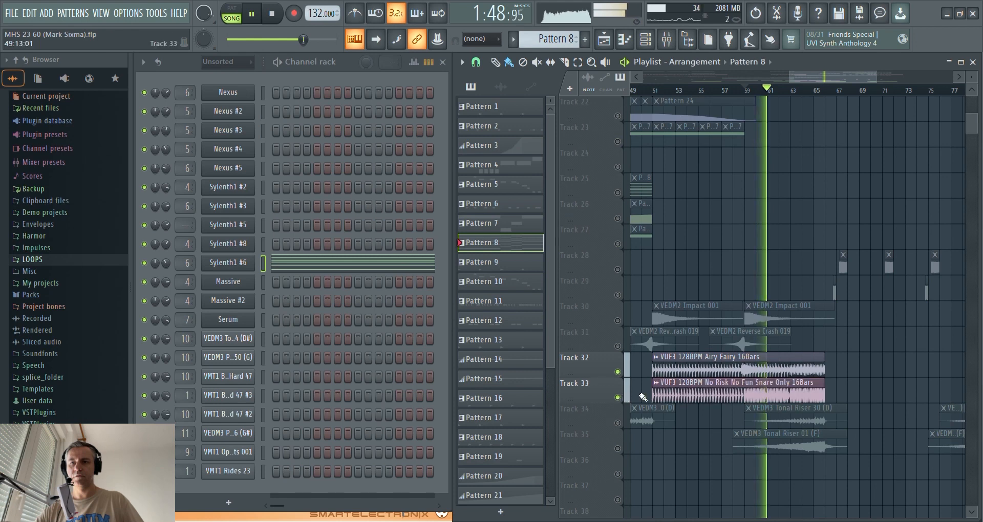
scroll(795, 337, "up", 3)
left_click(836, 94)
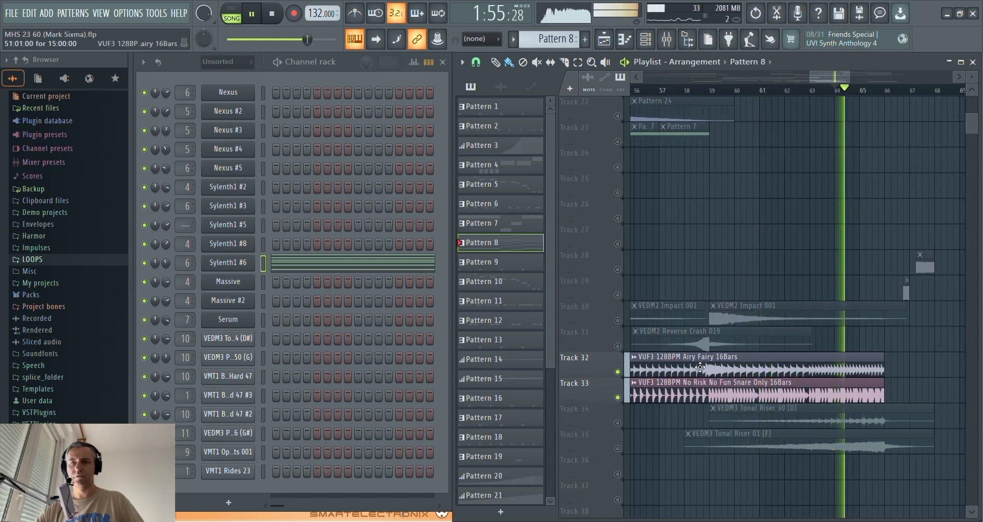
Step: Enable Track 29, play its short clip just before bar 67, stop playback, and re-enable all playlist tracks
scroll(661, 315, "down", 2)
left_click(618, 295)
scroll(861, 312, "up", 2)
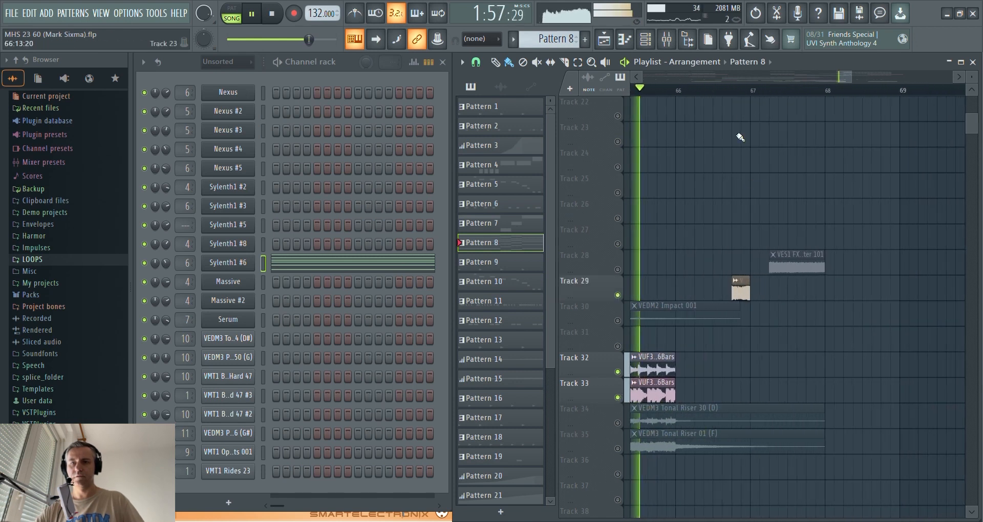
left_click(716, 92)
scroll(822, 363, "down", 4)
key("space")
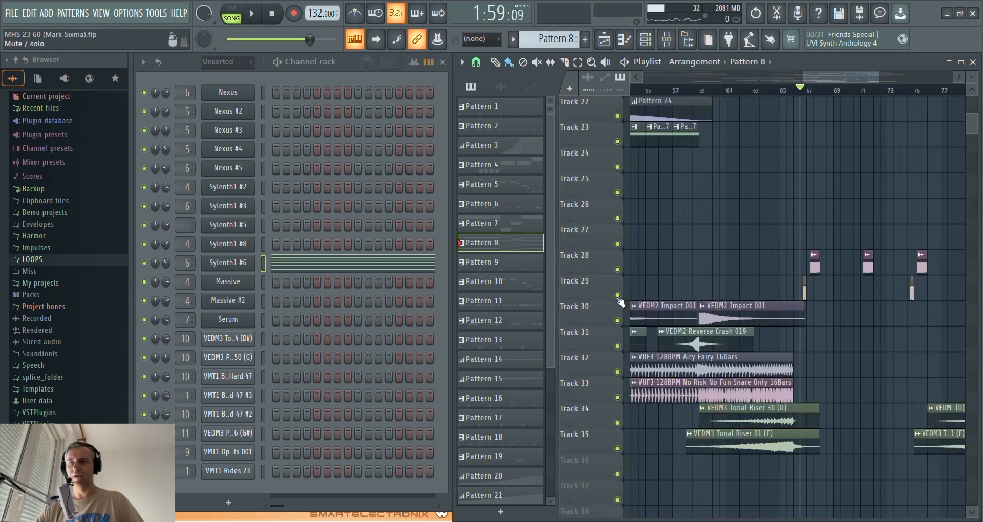
Step: Solo Track 13 and enable Tracks 14 and 15 alongside it
scroll(813, 411, "up", 2)
scroll(813, 411, "up", 6)
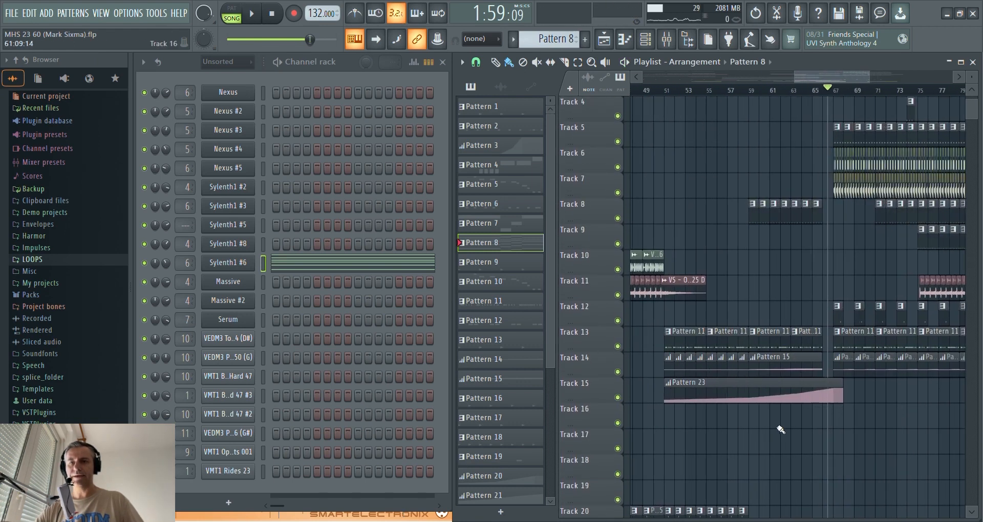
scroll(715, 374, "down", 3)
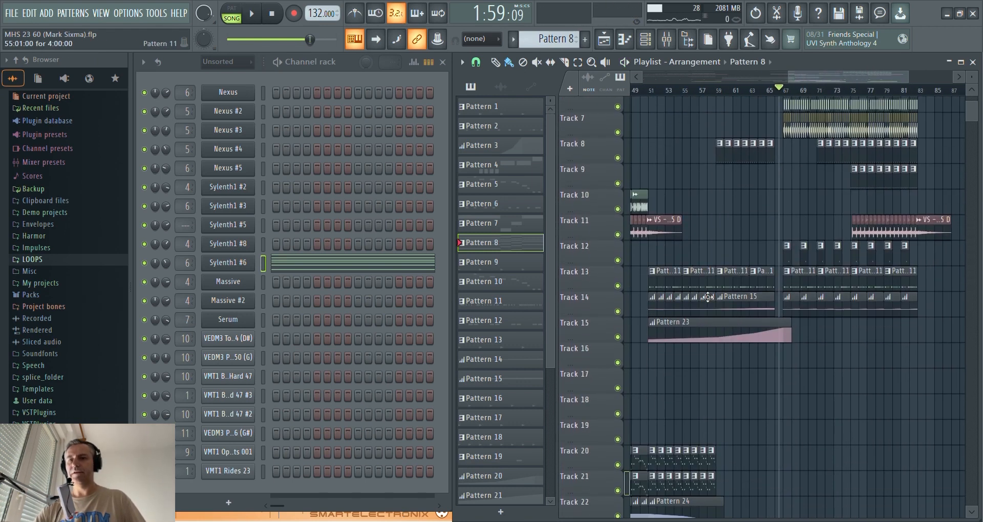
left_click(618, 270, "ctrl")
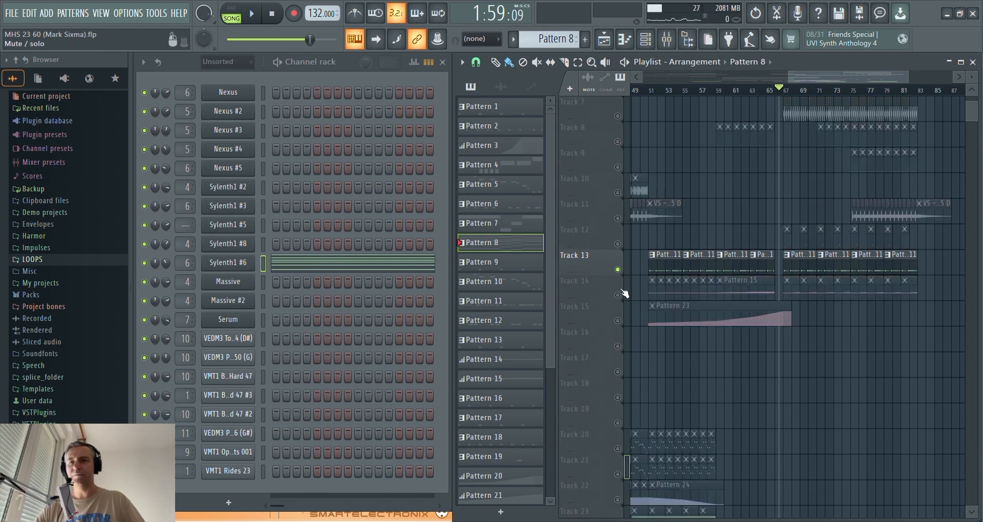
left_click_drag(618, 296, 618, 321)
scroll(699, 325, "down", 2)
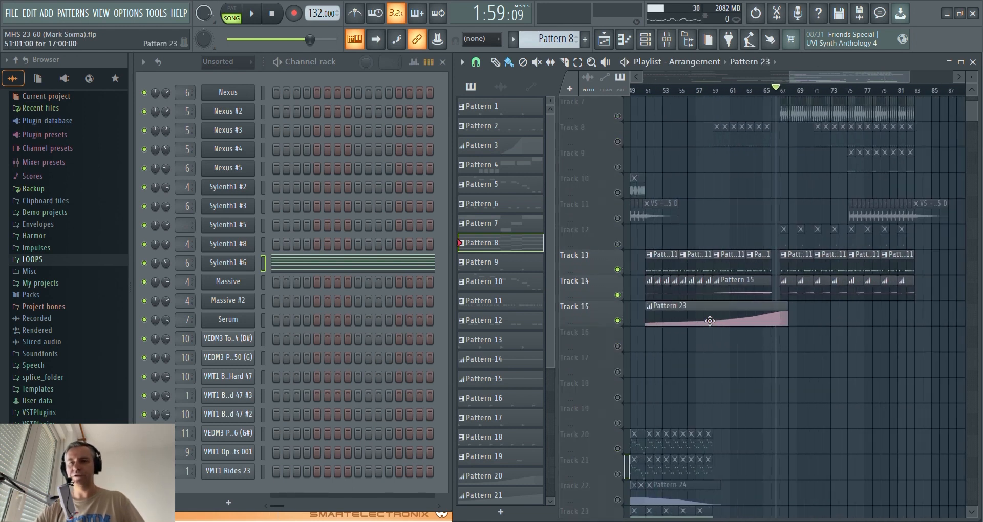
Step: View the automation events of Pattern 23 on Track 15 and Pattern 14's Nexus #2 channel pitch events on Track 14
double_click(699, 326)
key("Escape")
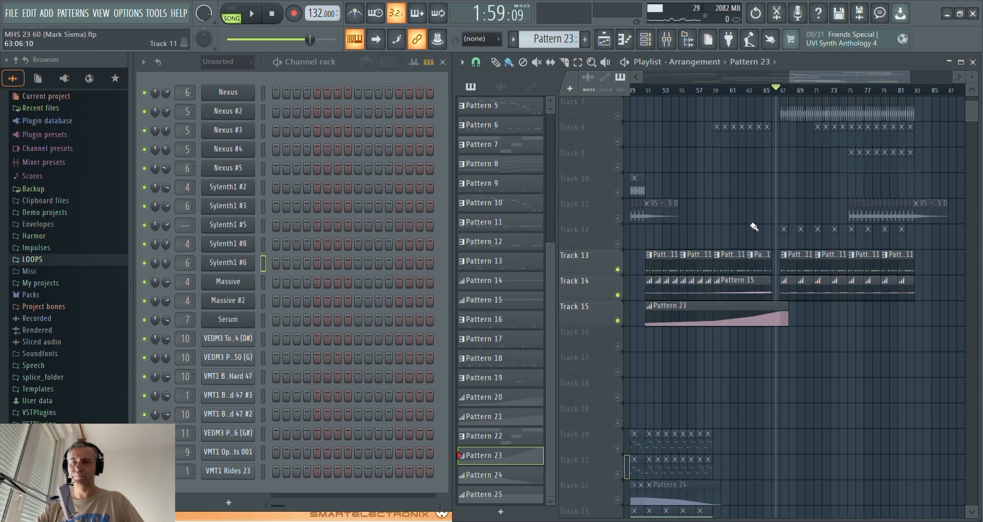
double_click(711, 292)
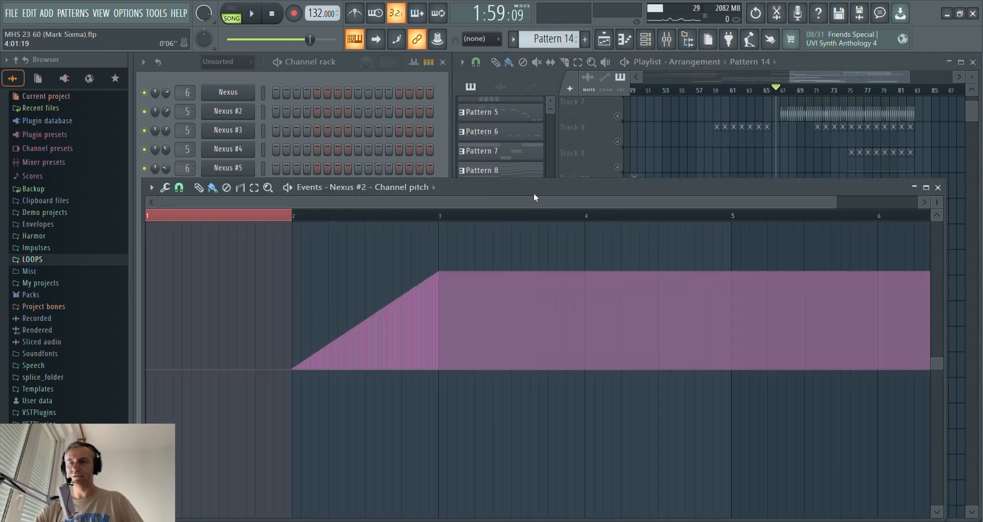
key("Escape")
Step: View the full height of Pattern 15's Nexus #2 channel pitch ramp and return to the playlist
double_click(789, 303)
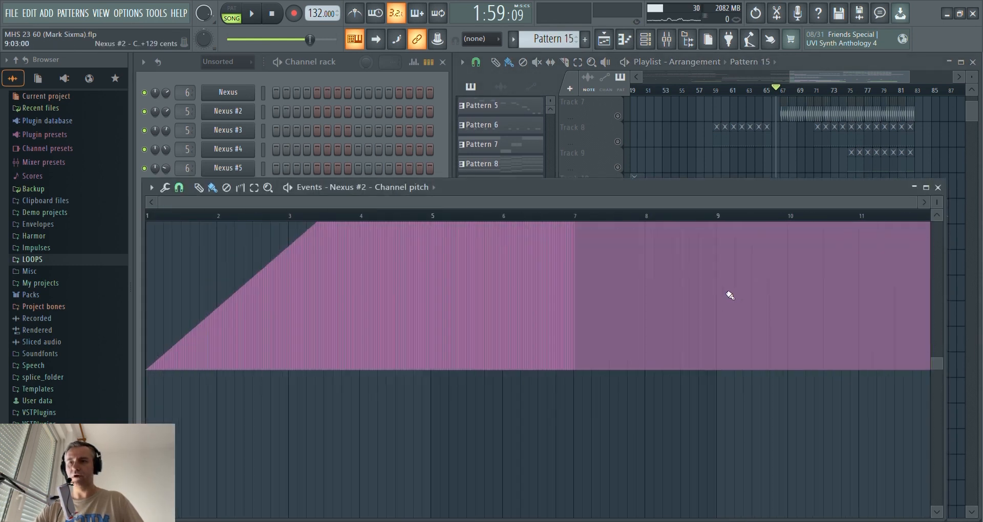
left_click_drag(926, 204, 926, 226)
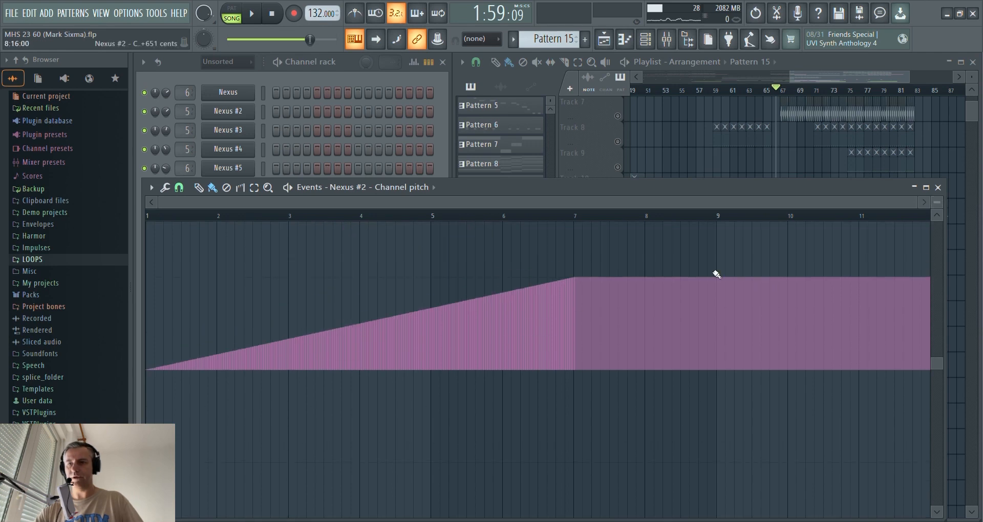
key("Escape")
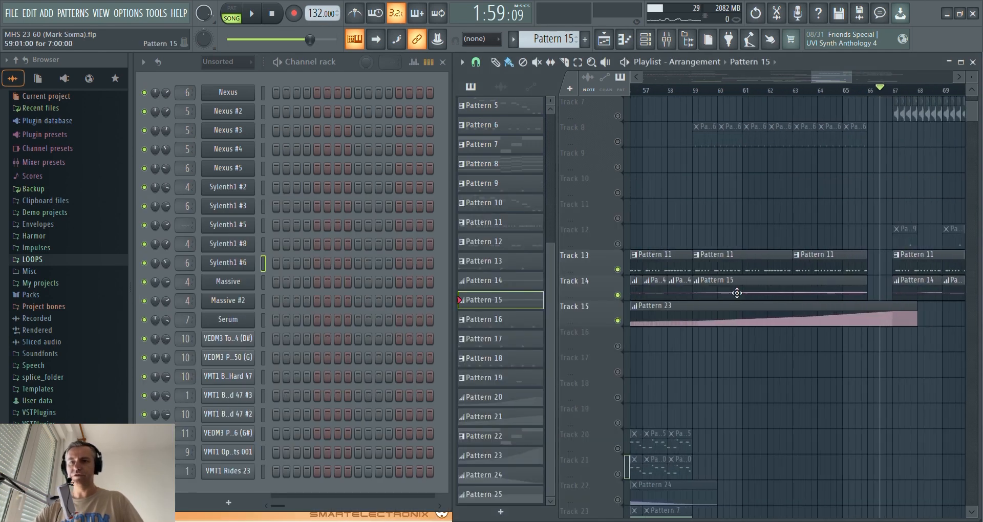
scroll(757, 270, "up", 2)
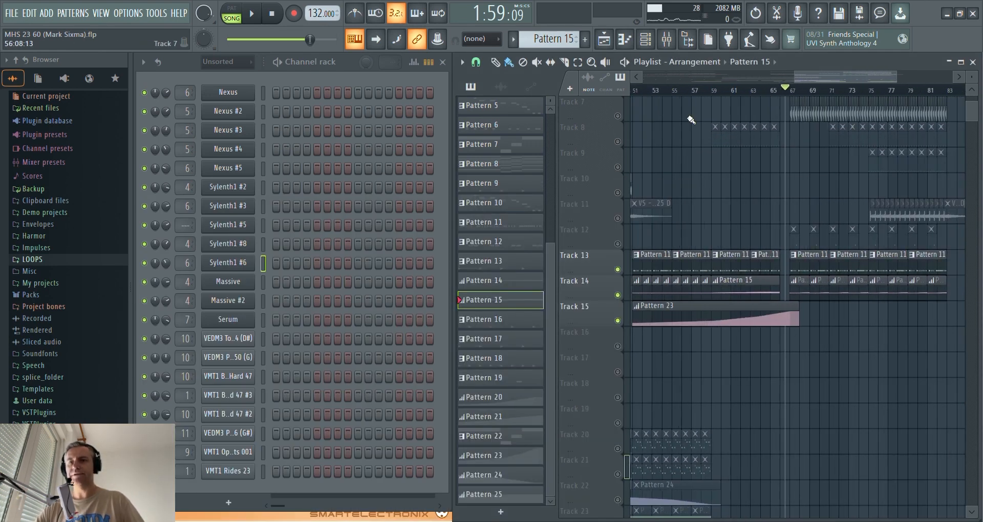
Step: Shrink the channel rack to uncover the s(M)exoscope waveform while Tracks 13 to 15 play from bar 59, and stop playback
scroll(793, 231, "up", 4)
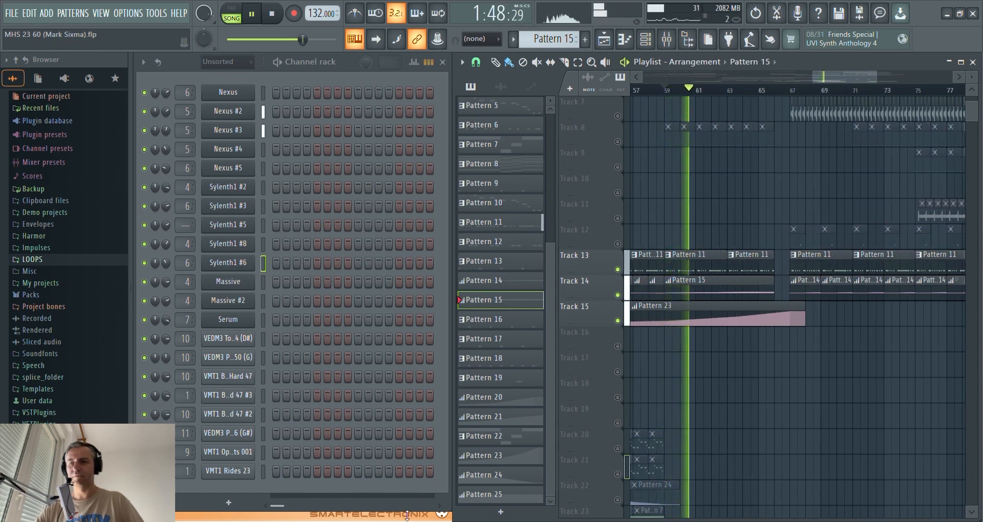
left_click_drag(424, 507, 396, 361)
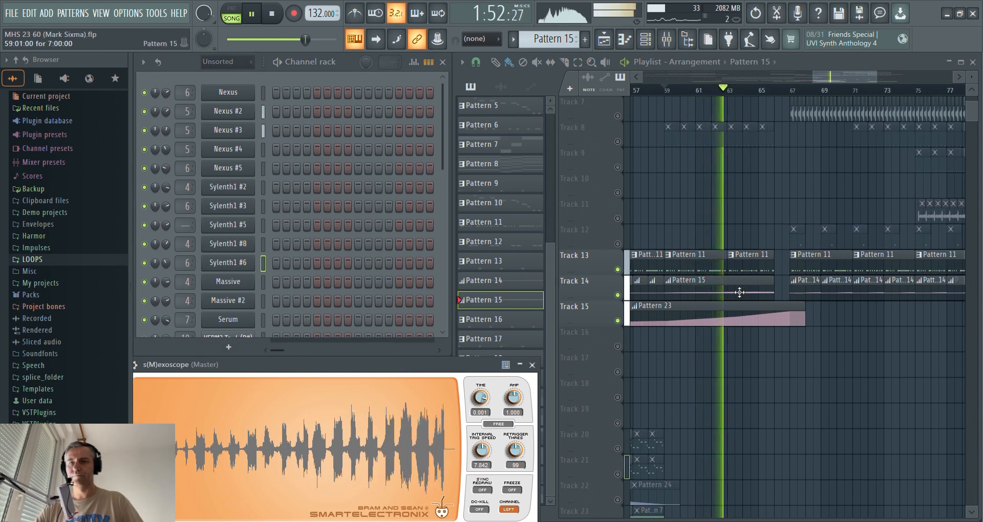
key("space")
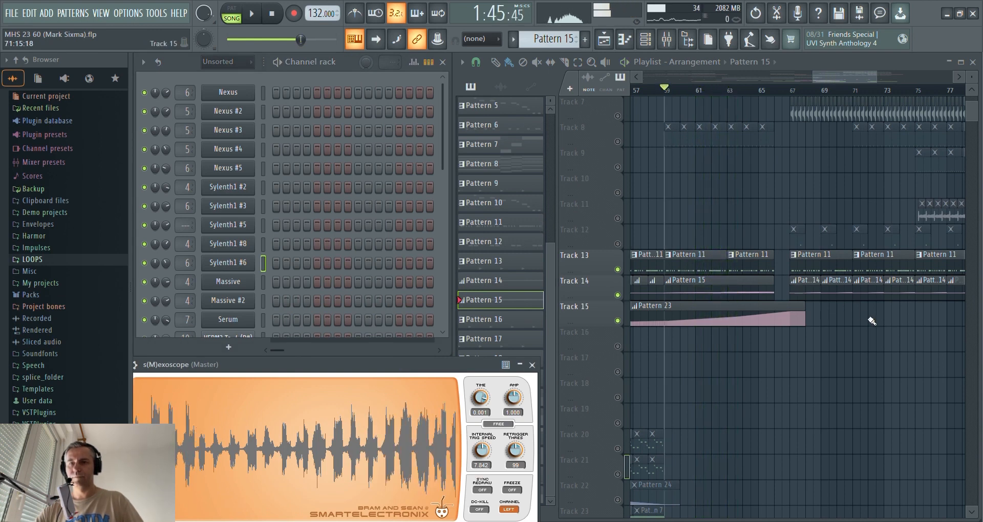
Step: View Pattern 14's Nexus #2 channel pitch events, start playback from bar 67 and return to the playlist
scroll(759, 293, "up", 3)
left_click(647, 92)
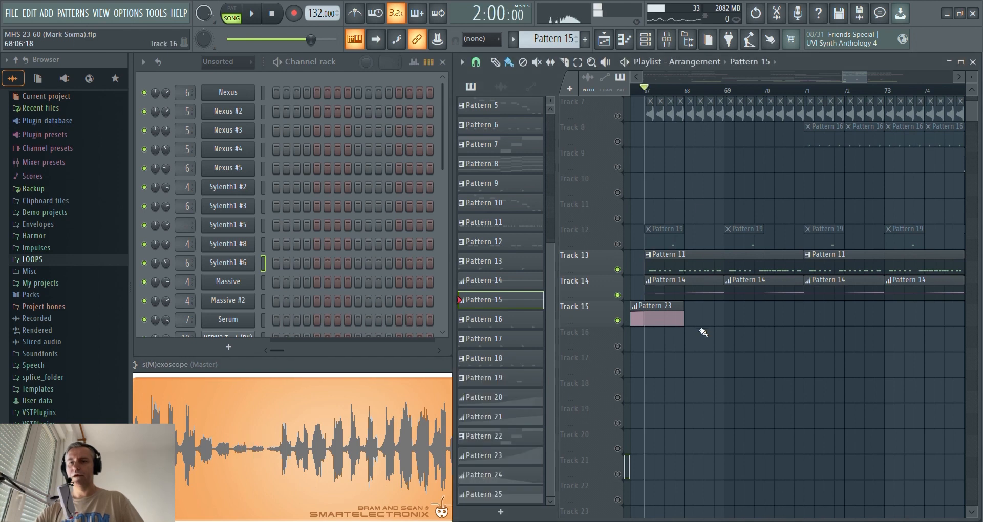
double_click(758, 286)
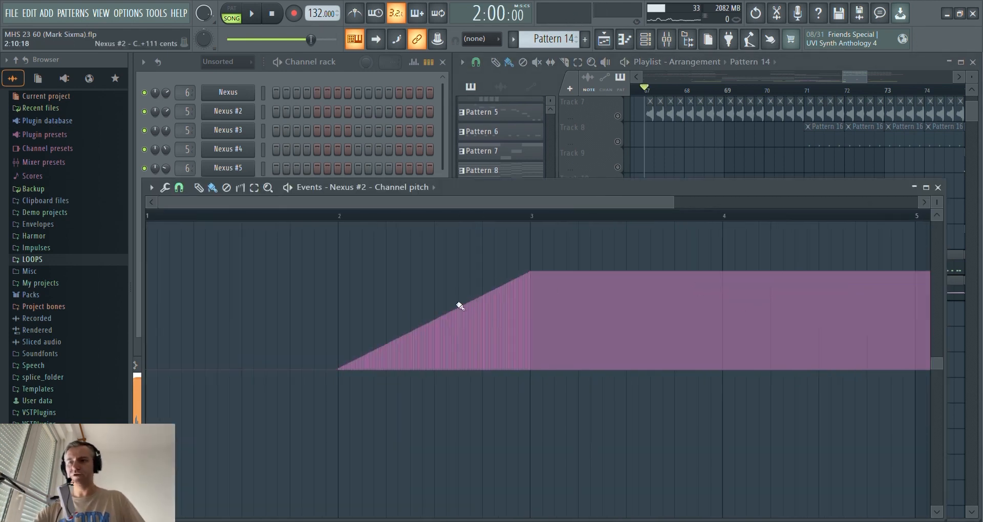
key("space")
key("Escape")
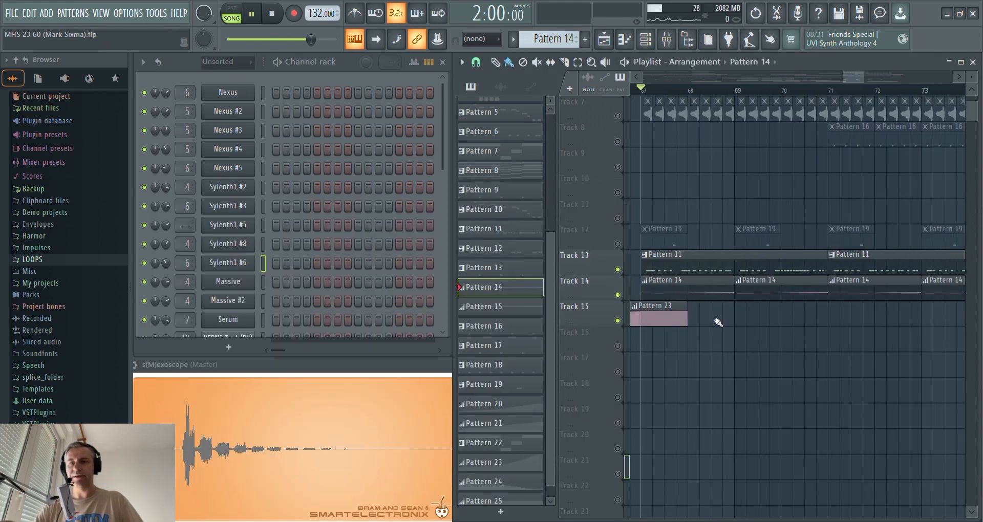
Step: View Pattern 11's Nexus #3 notes in the piano roll during playback, return to the playlist and stop
left_click(717, 262)
left_click(378, 131)
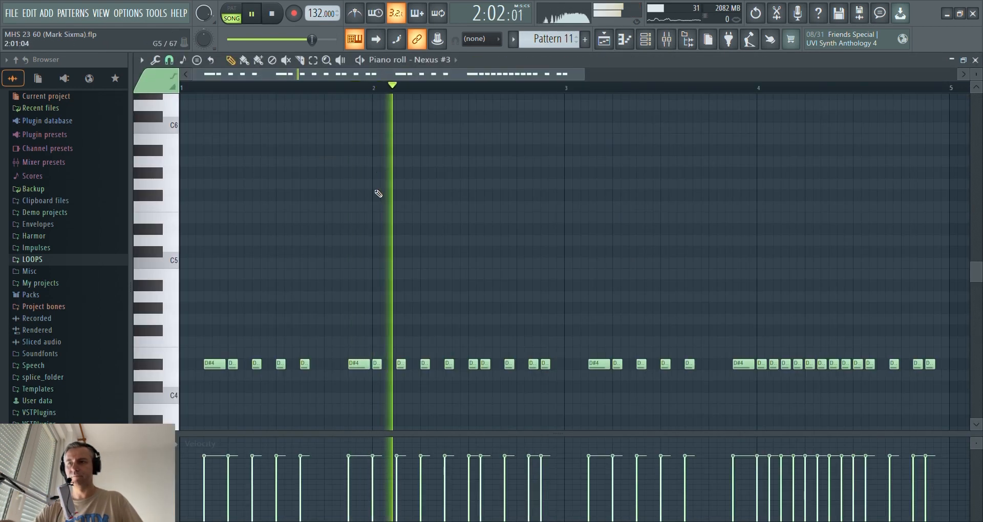
scroll(378, 193, "down", 5)
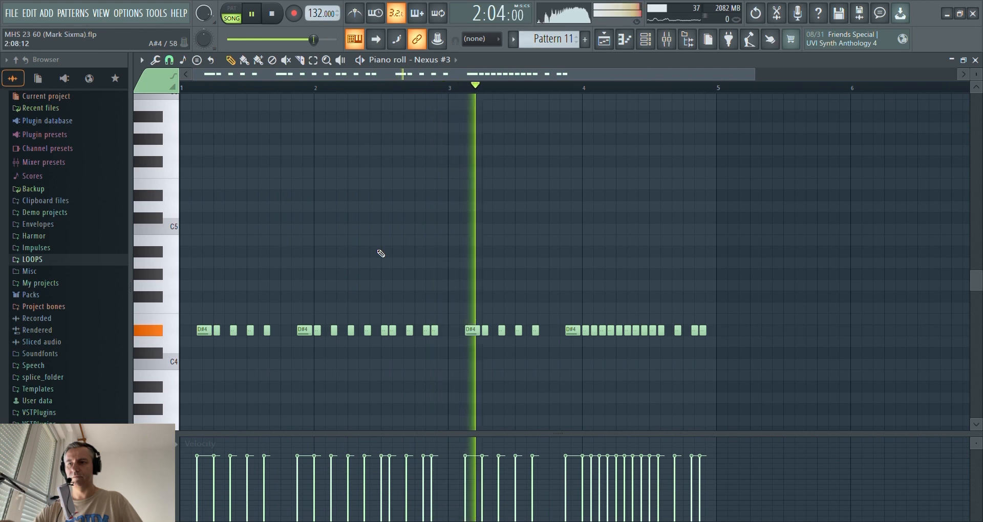
scroll(610, 341, "up", 2)
key("Escape")
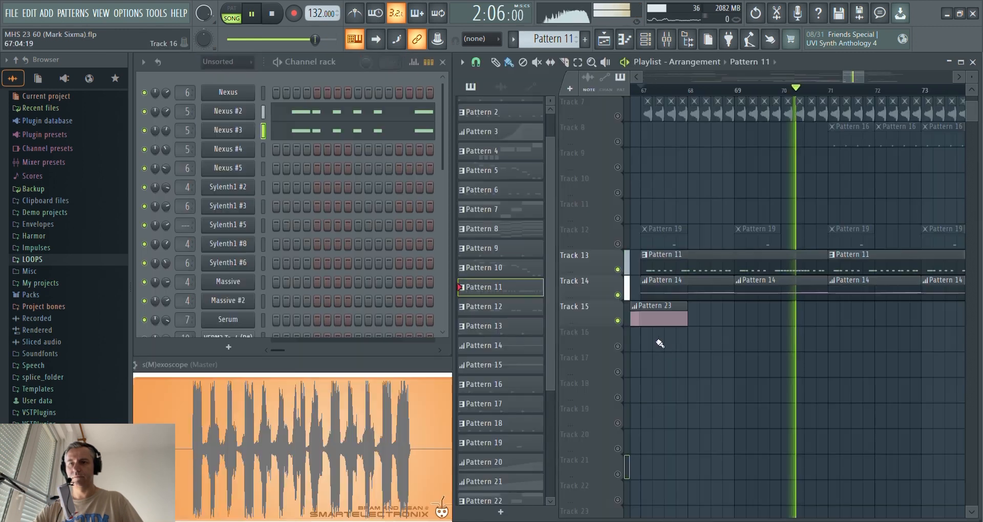
key("space")
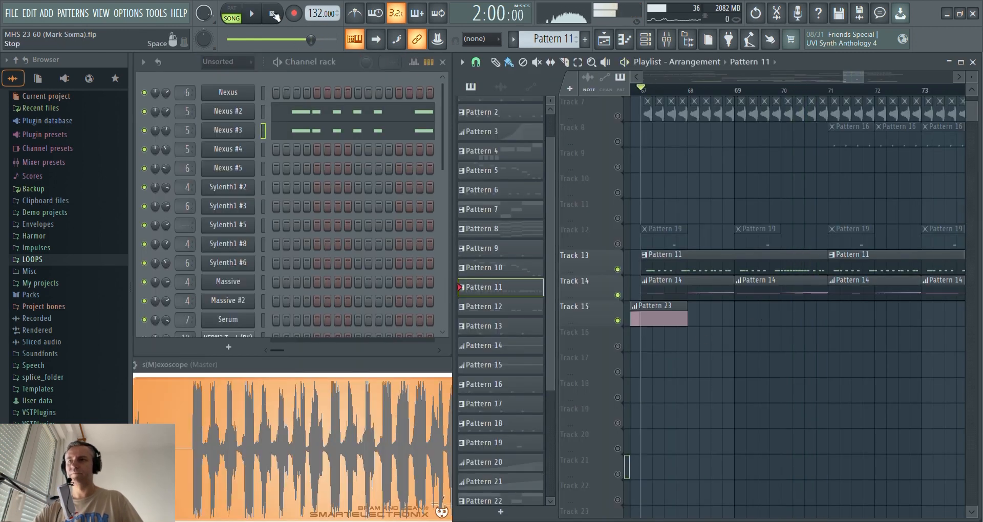
Step: Solo Track 3 and play its Pattern 13 clips from bar 67
scroll(733, 294, "down", 4)
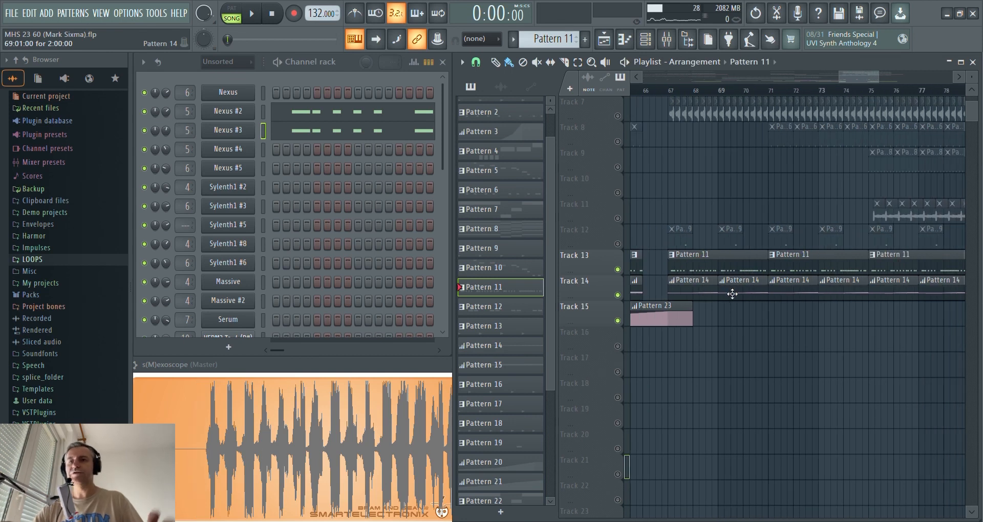
scroll(732, 294, "up", 2)
scroll(642, 349, "up", 4)
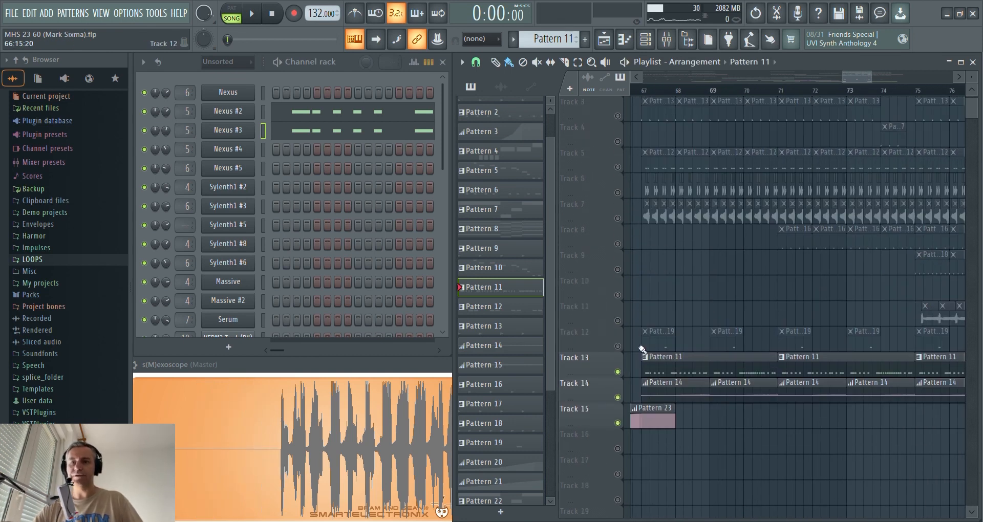
scroll(627, 341, "up", 2)
scroll(630, 329, "down", 4)
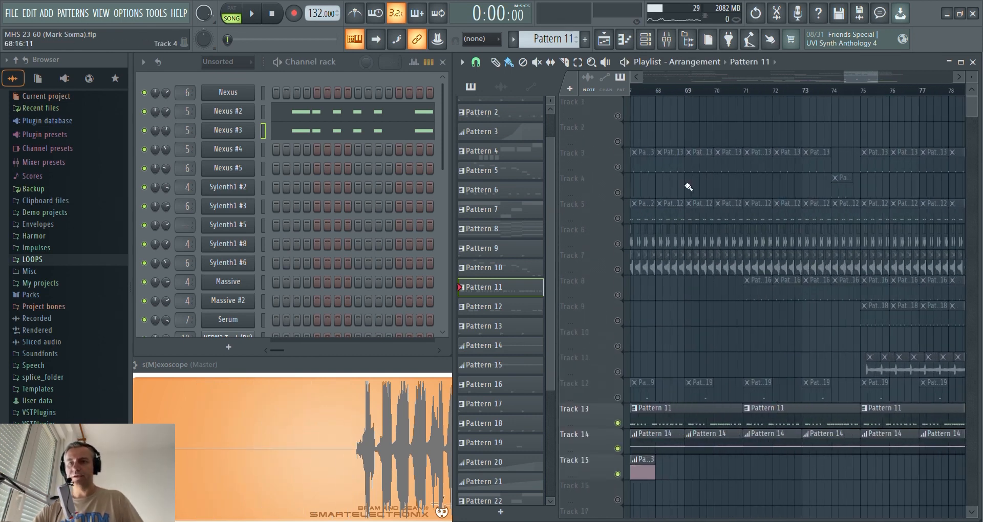
right_click(617, 168)
left_click(647, 93)
scroll(675, 170, "up", 2)
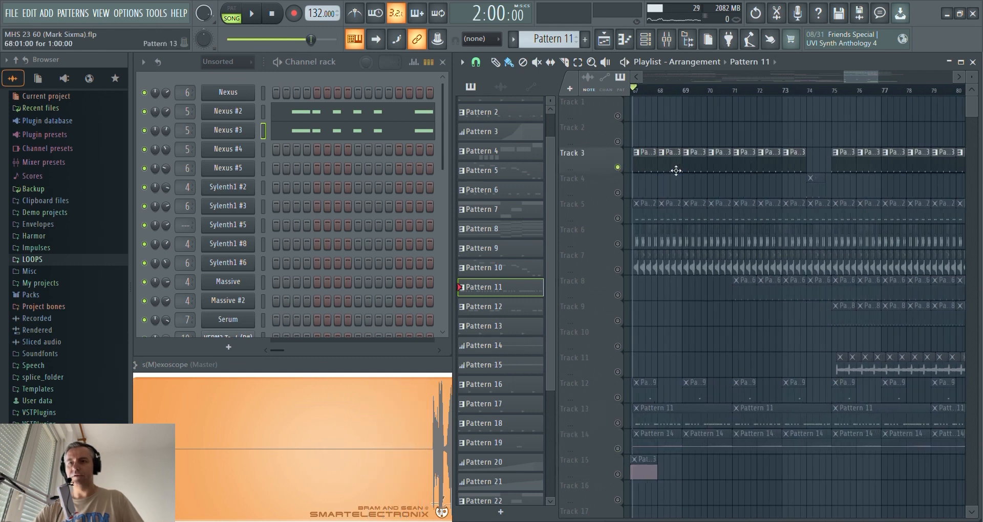
scroll(675, 169, "down", 2)
left_click(674, 162)
key("space")
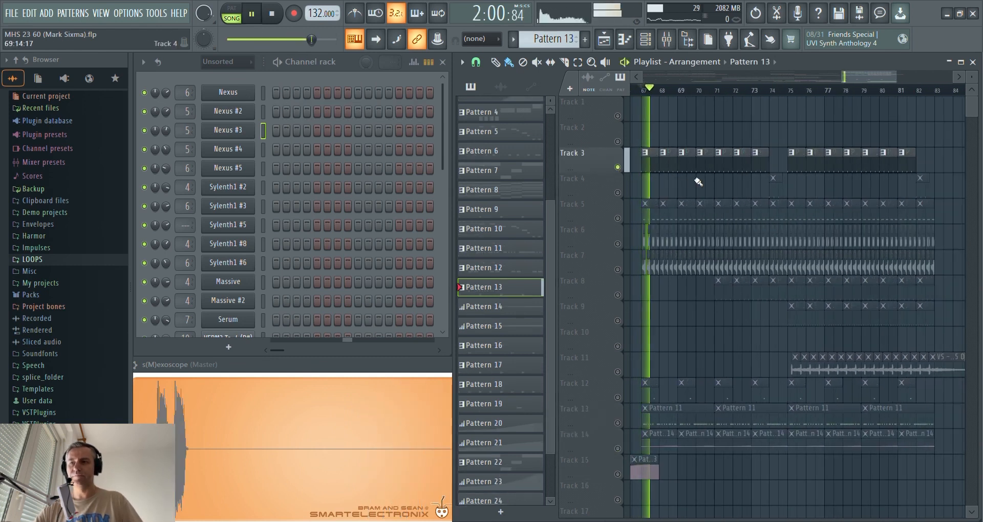
Step: Enable Tracks 4 and 5 alongside Track 3 and stop playback
left_click(618, 192)
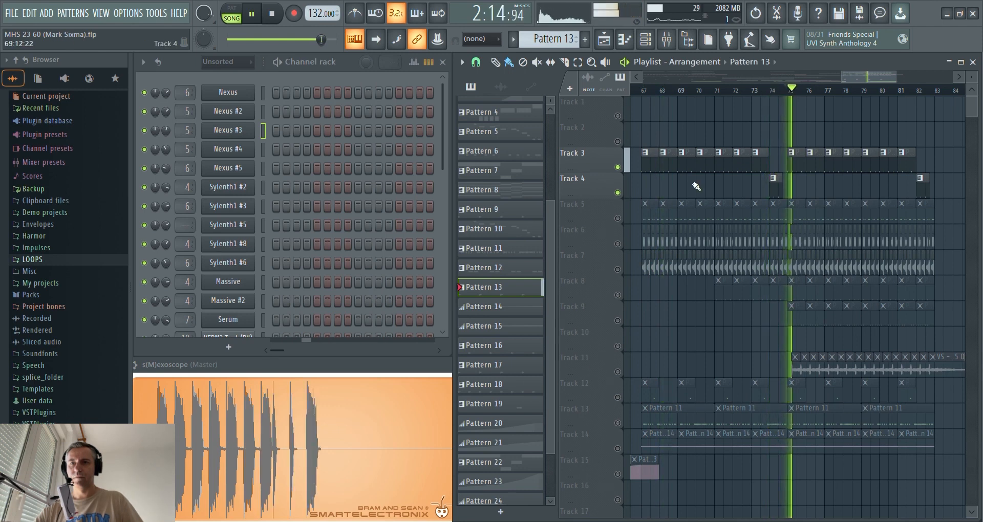
left_click(617, 218)
key("space")
Step: View Pattern 12's Serum notes in the piano roll while playing from bar 67, return to the playlist and stop
key("KP_Subtract")
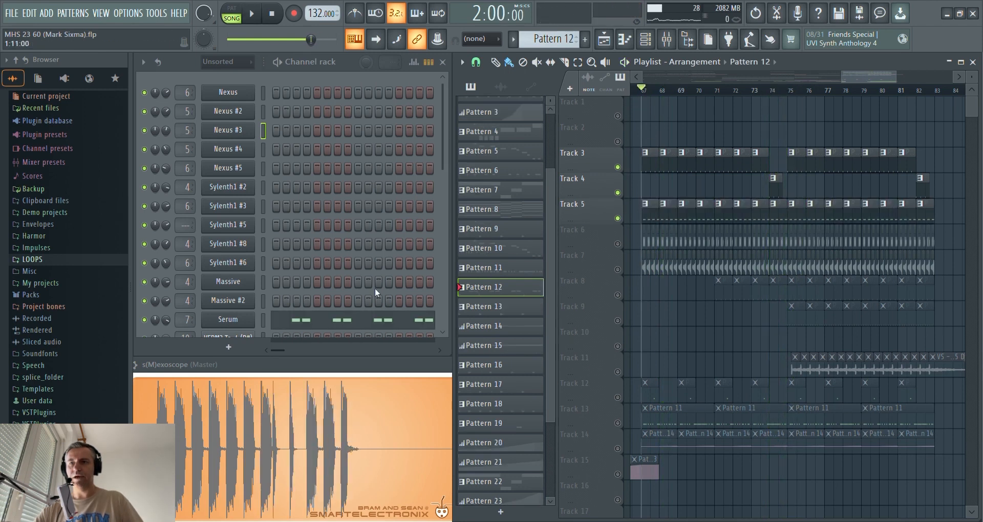
left_click(359, 320)
key("space")
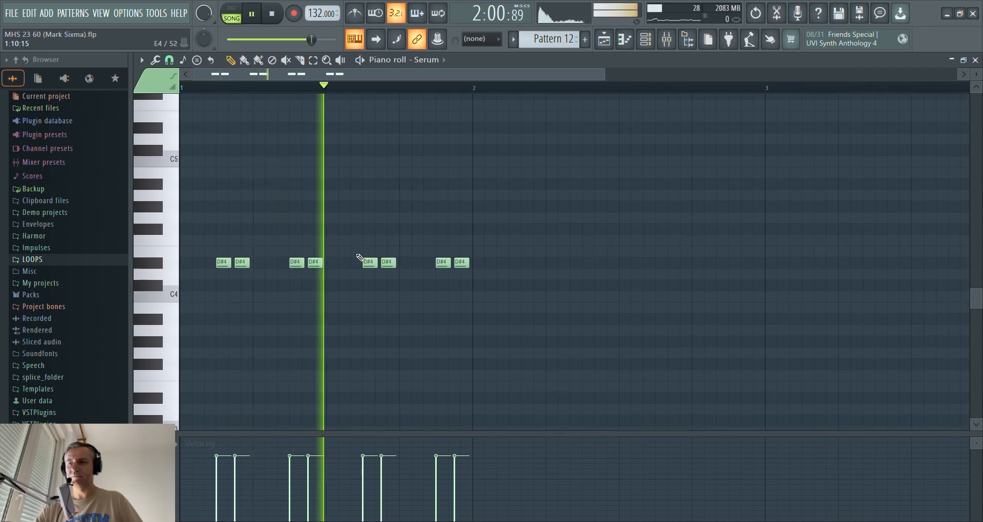
key("F7")
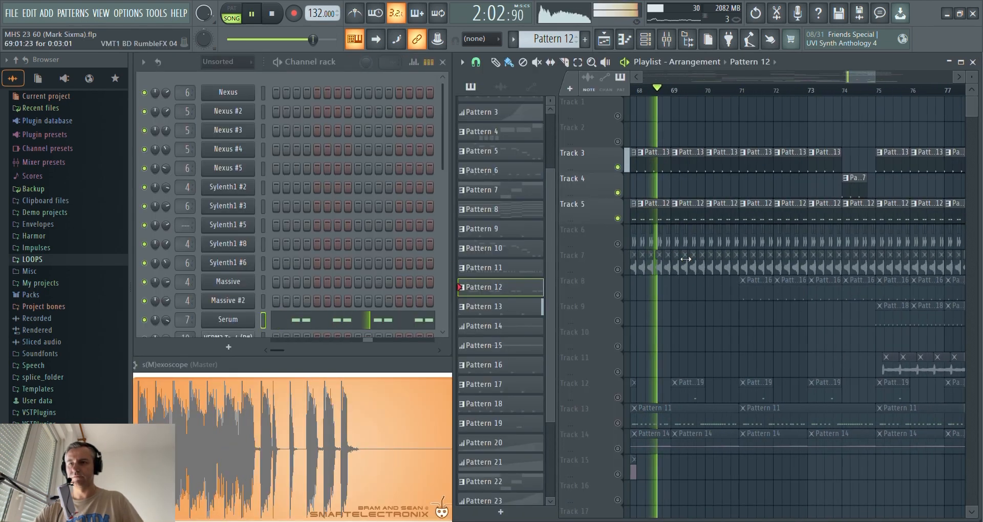
key("space")
Step: Enable Track 6, inspect its audio clips closely at bar 67, and play them with Tracks 3 to 5
left_click(618, 244)
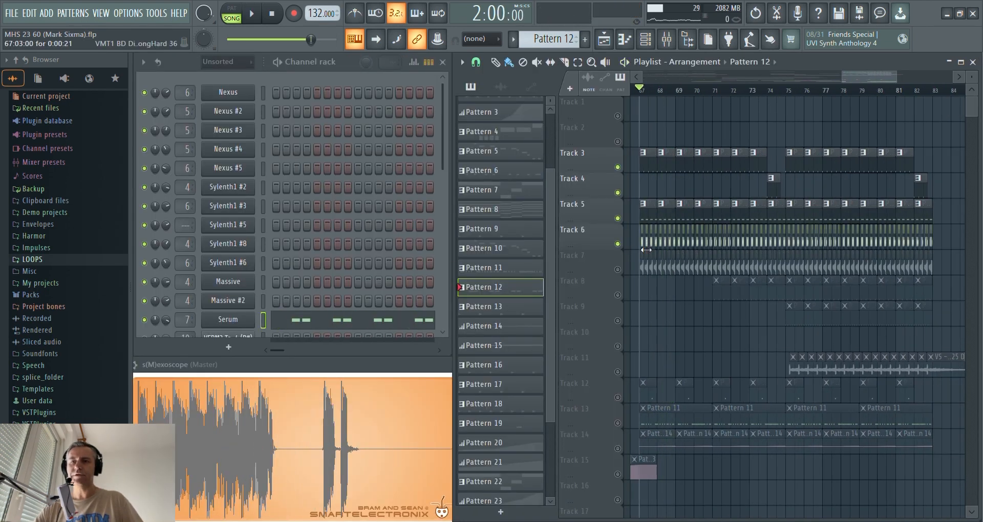
scroll(647, 249, "up", 10)
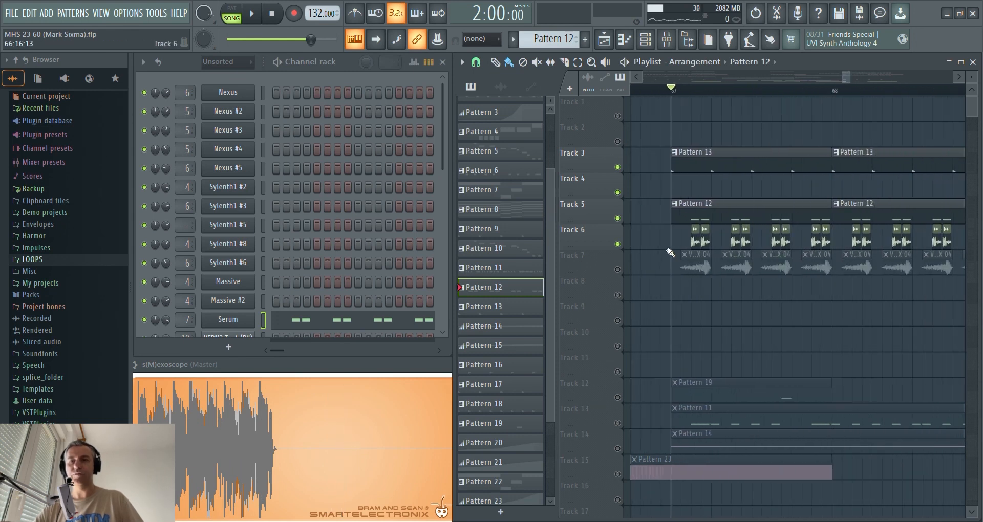
key("space")
scroll(661, 256, "down", 5)
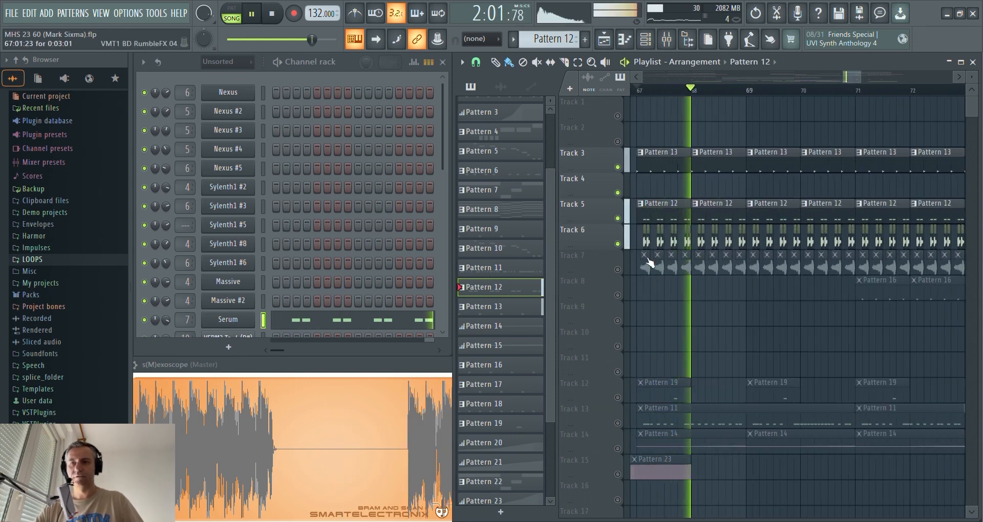
key("space")
Step: Enable Track 7, inspect its RumbleFX audio clips, and play Tracks 3 to 7 from bar 67
left_click(617, 269)
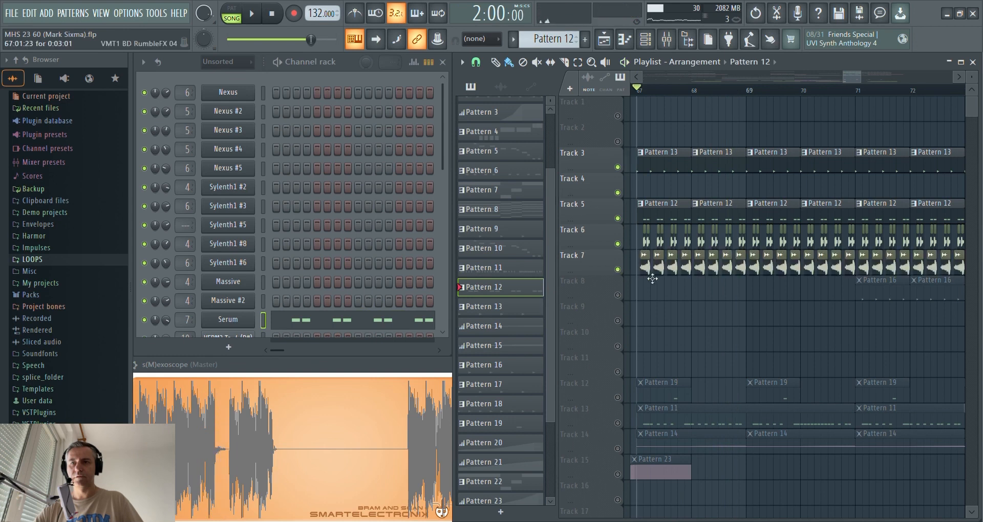
scroll(652, 278, "up", 5)
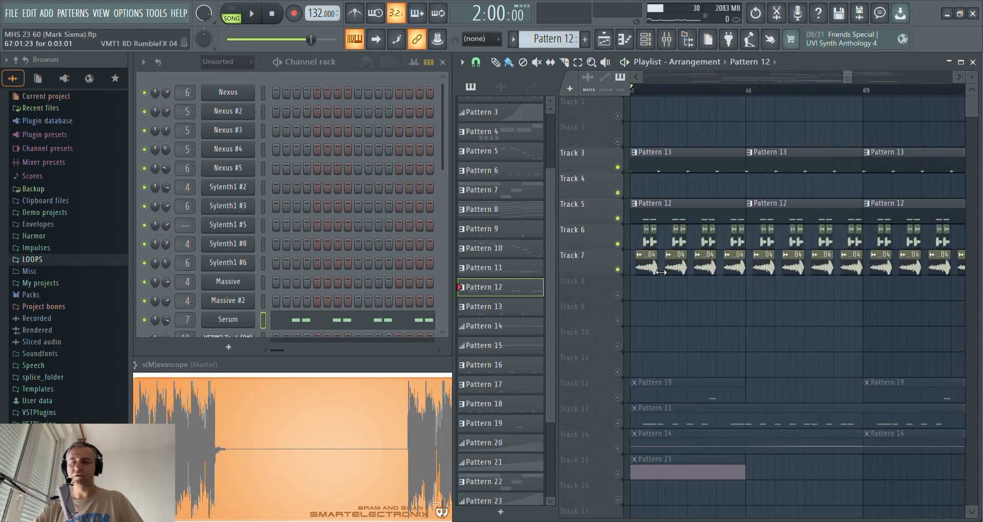
scroll(660, 272, "down", 4)
key("space")
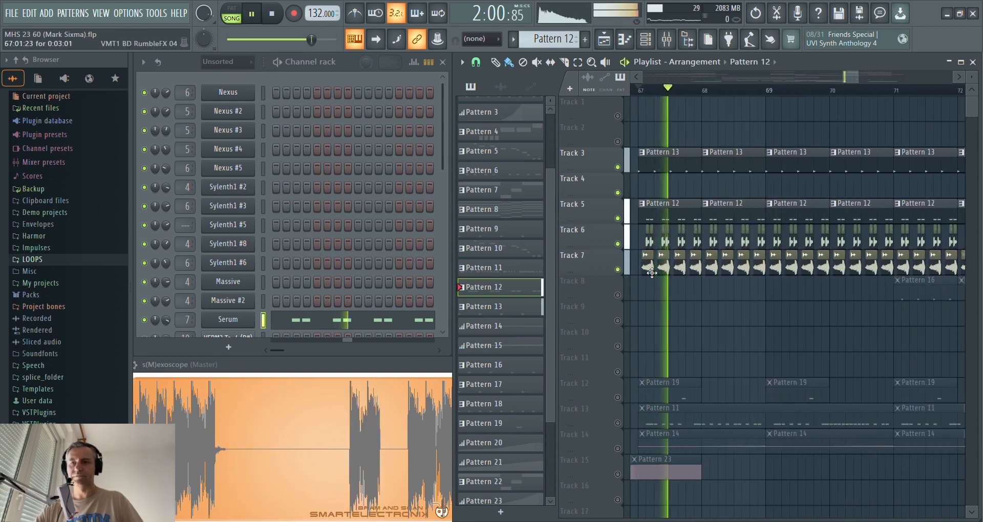
scroll(652, 274, "down", 6)
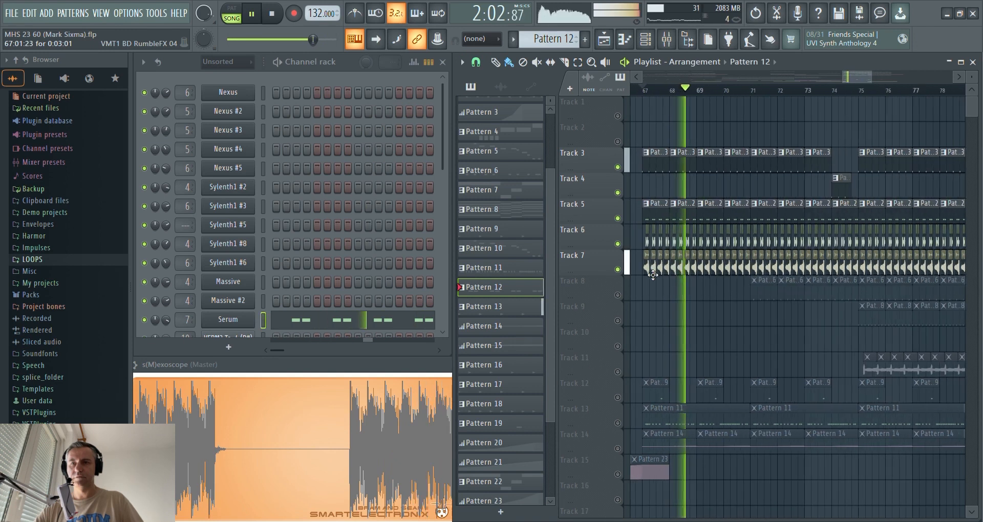
scroll(666, 287, "down", 2)
key("space")
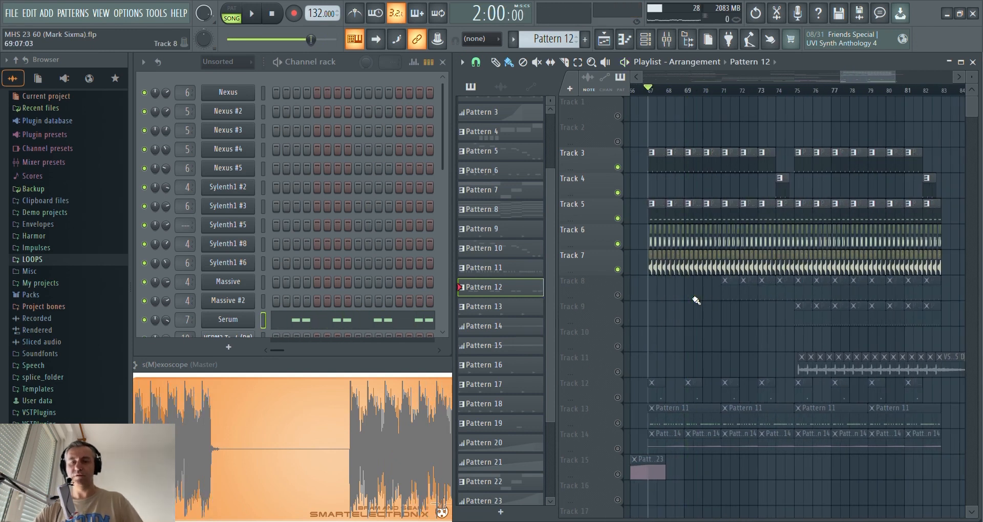
Step: Enable Tracks 8 and 9 and play the layered drum tracks from bar 71
scroll(696, 300, "right", 2)
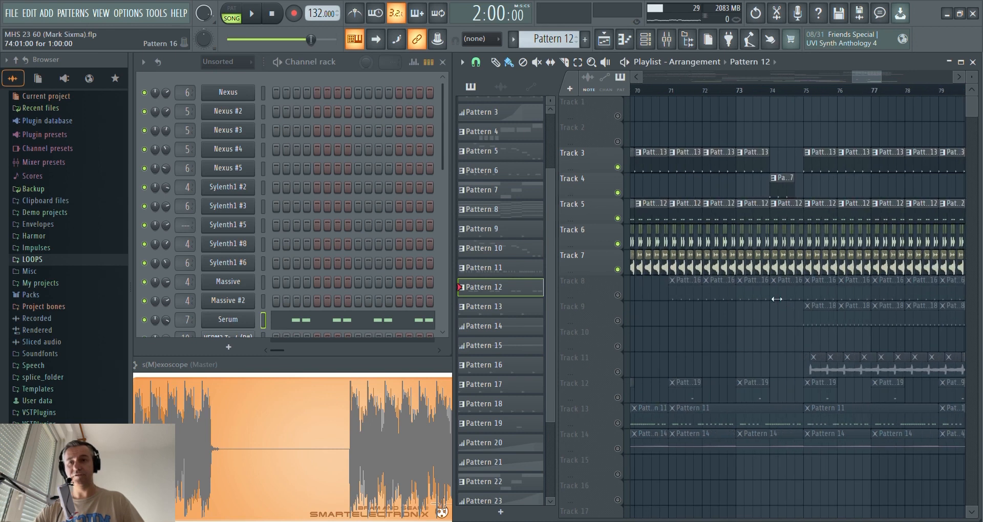
left_click(691, 91)
scroll(799, 305, "up", 3)
scroll(698, 325, "down", 3)
key("space")
left_click(618, 321)
scroll(731, 315, "up", 3)
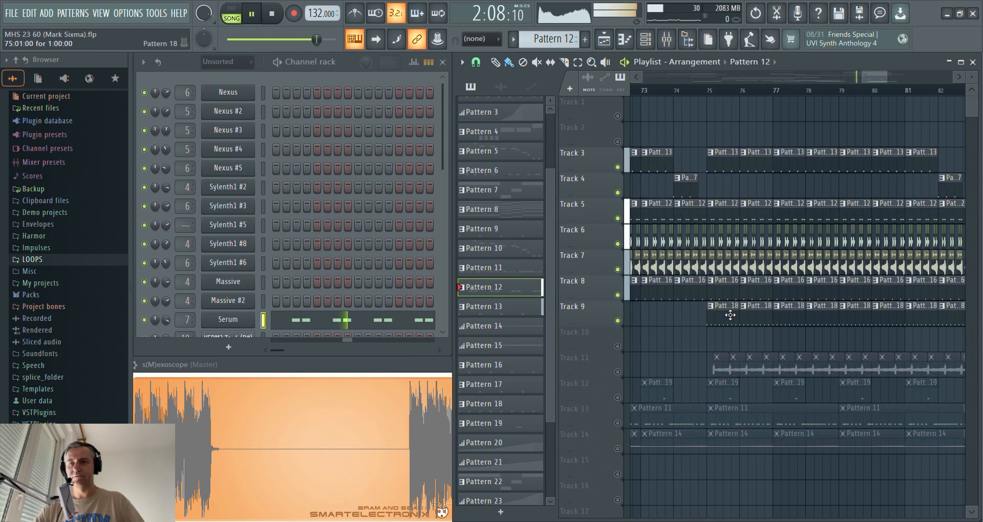
Step: Select Pattern 18 on Track 9 and play Tracks 3 to 9 from bar 75
scroll(729, 266, "down", 3)
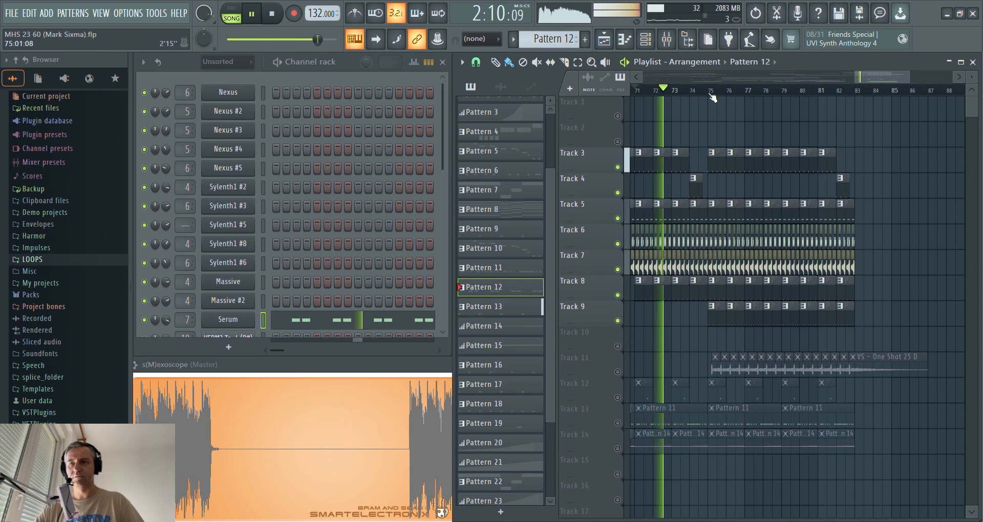
scroll(776, 307, "up", 3)
scroll(699, 325, "down", 2)
left_click(693, 325)
key("space")
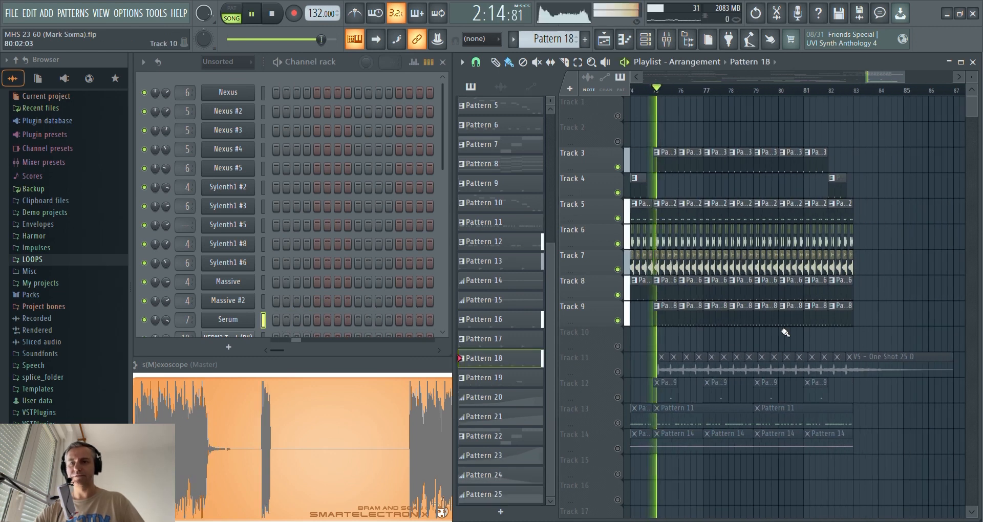
Step: View Pattern 18's VMT1 Rides 23 steps in the channel rack during playback, and stop
scroll(800, 336, "down", 3)
scroll(784, 328, "up", 1)
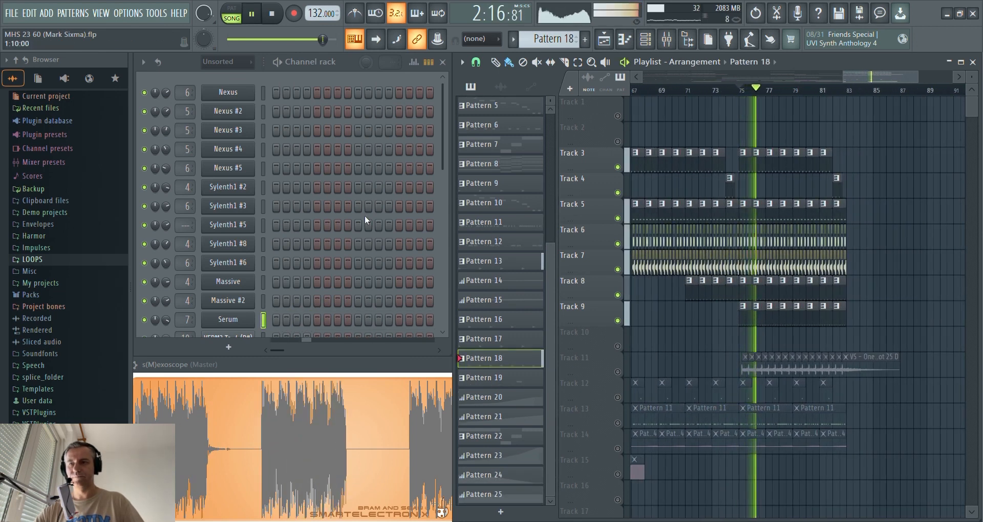
scroll(386, 235, "down", 3)
scroll(640, 380, "down", 2)
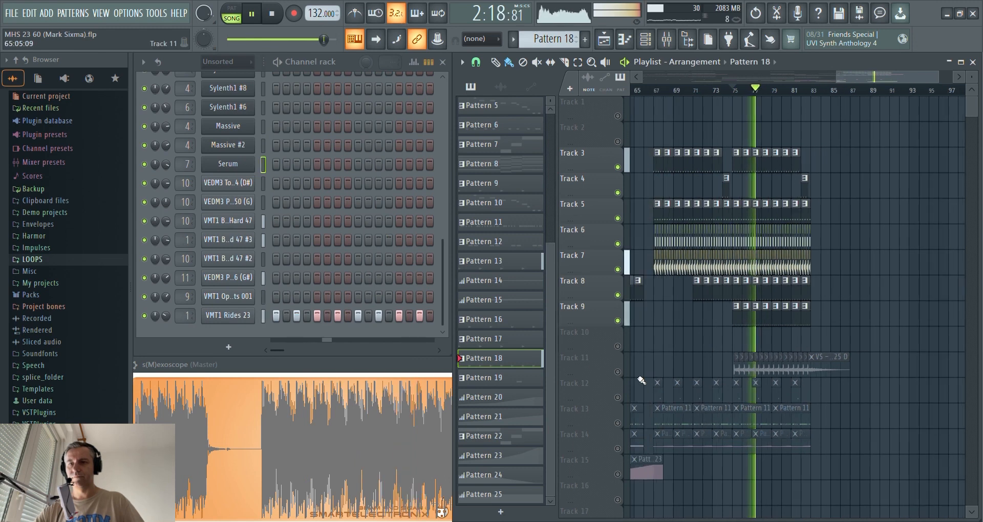
scroll(702, 376, "up", 4)
scroll(702, 376, "down", 1)
key("space")
Step: Solo Track 12 and play its Pattern 19 clips from bar 67
right_click(618, 398)
scroll(692, 337, "up", 2)
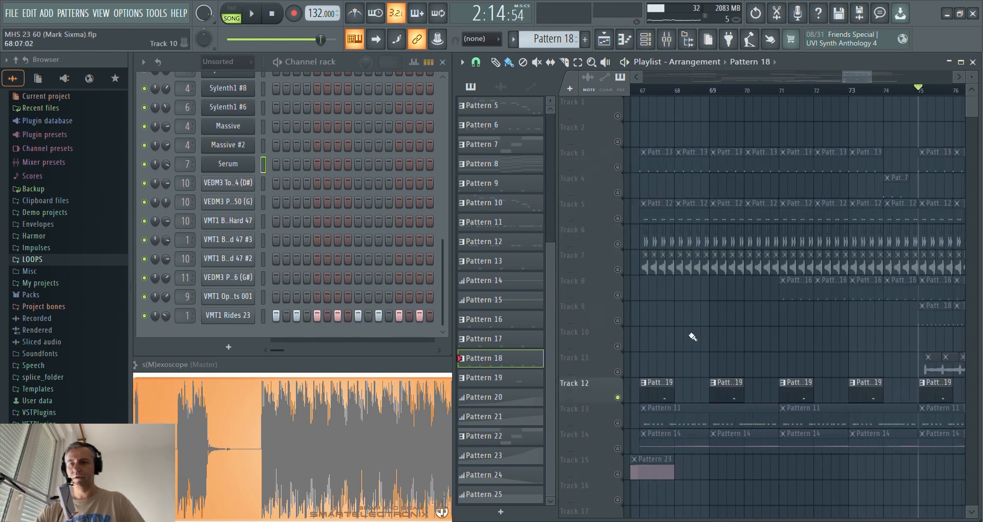
scroll(692, 337, "down", 1)
scroll(675, 372, "up", 1)
key("space")
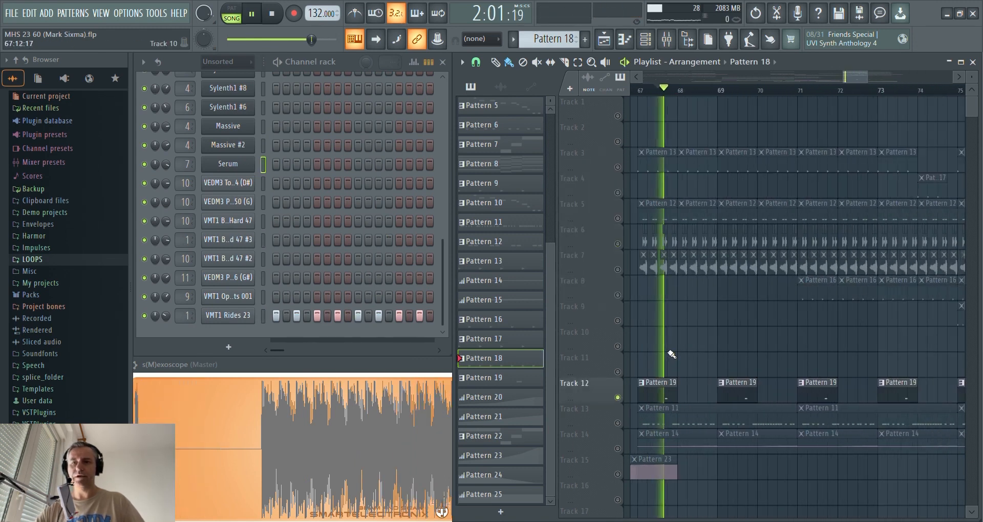
scroll(662, 357, "down", 2)
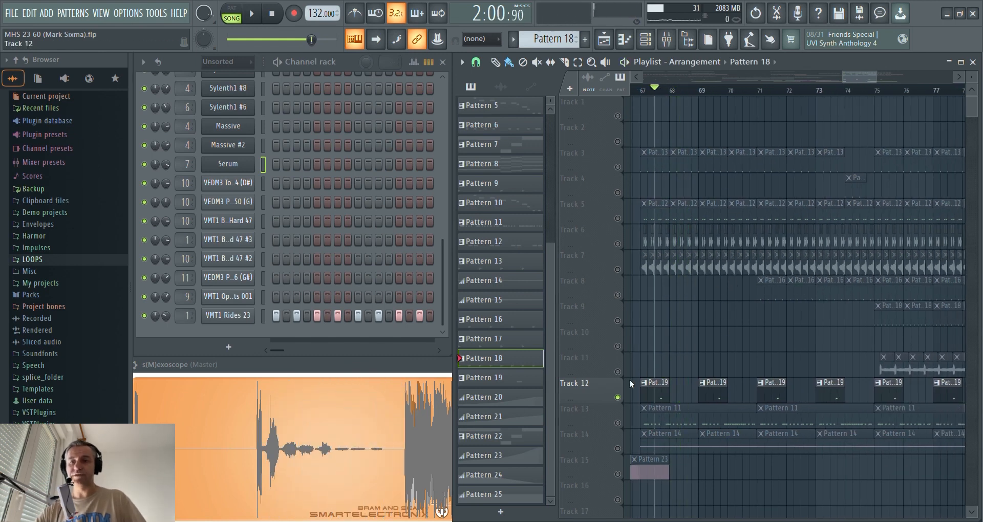
Step: Turn all tracks back on, return playback to the song start, and examine the full arrangement's tracks and sections
right_click(618, 398)
scroll(712, 366, "down", 5)
scroll(812, 344, "up", 1)
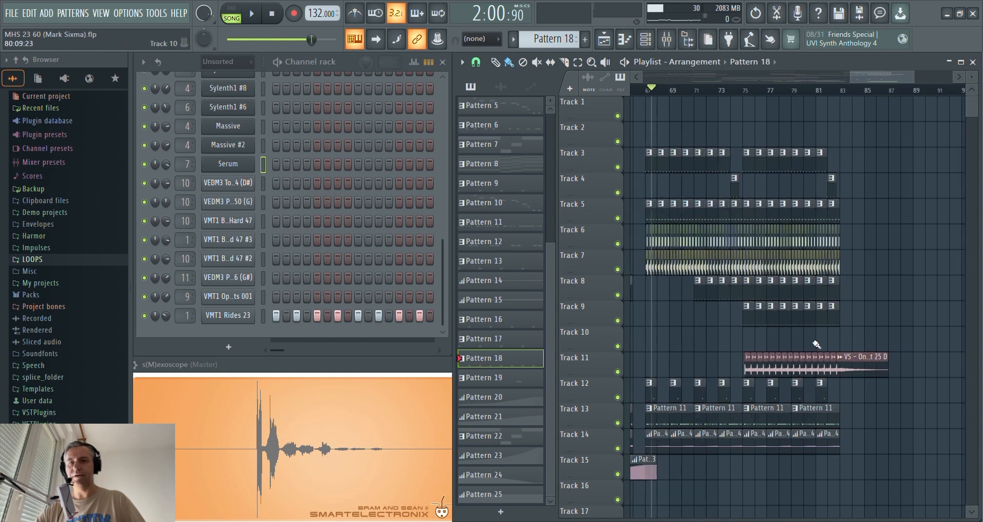
scroll(870, 342, "down", 3)
scroll(917, 339, "down", 5)
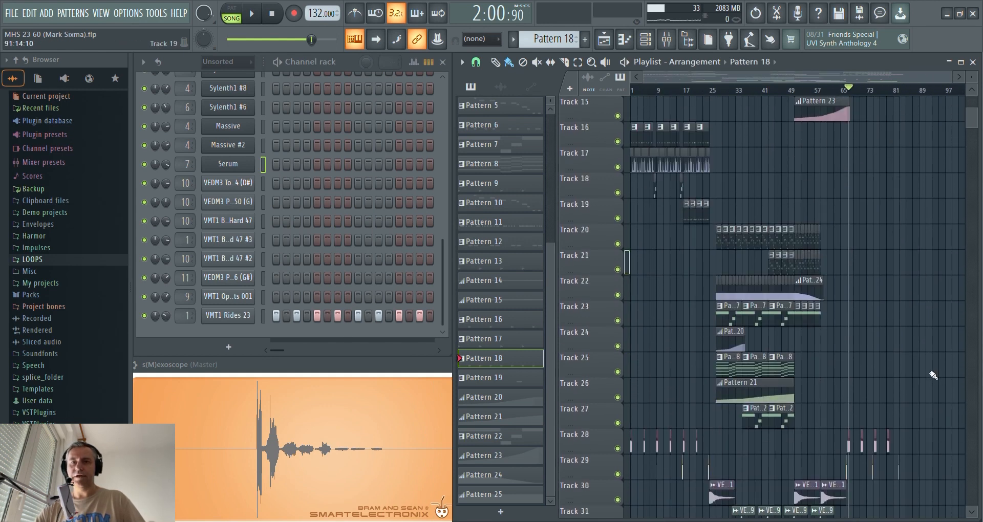
scroll(933, 377, "up", 5)
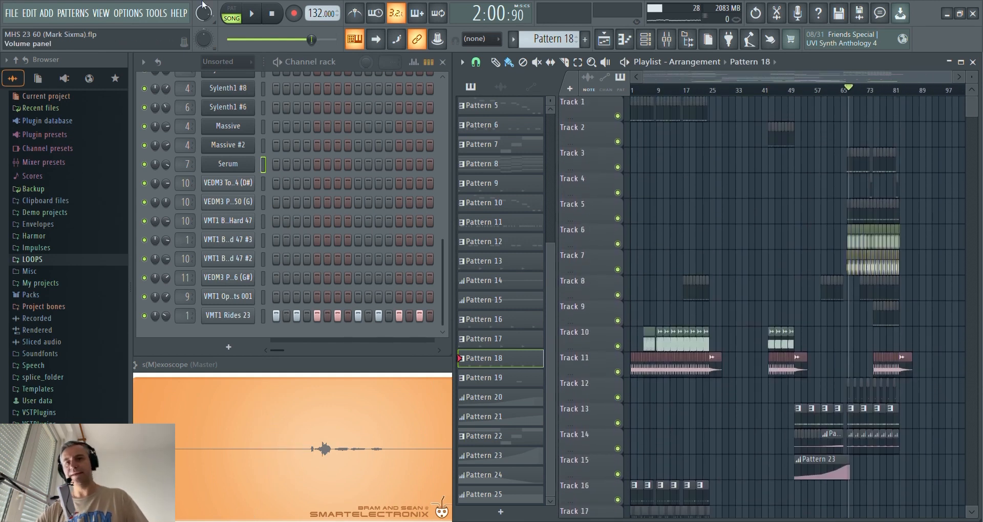
scroll(715, 304, "up", 3)
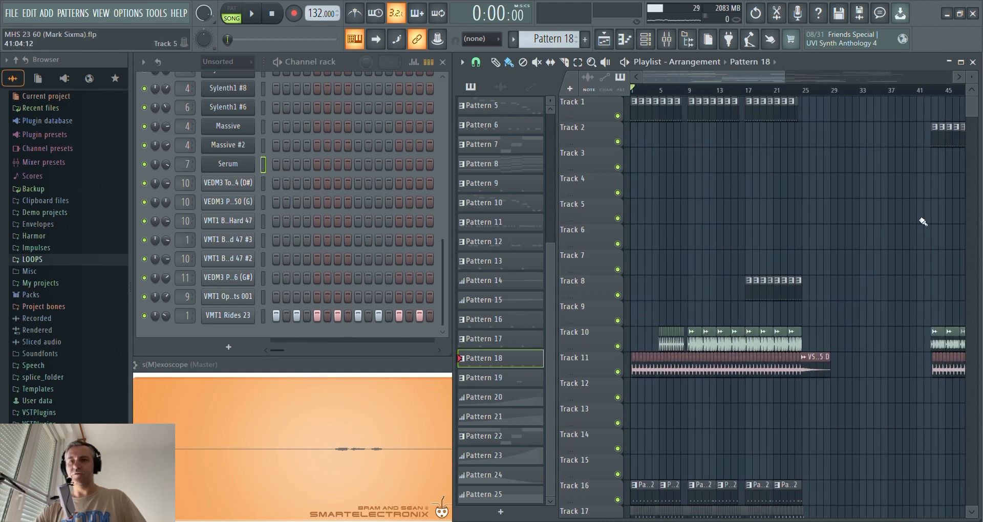
scroll(754, 403, "down", 1)
scroll(754, 402, "up", 1)
scroll(716, 202, "right", 10)
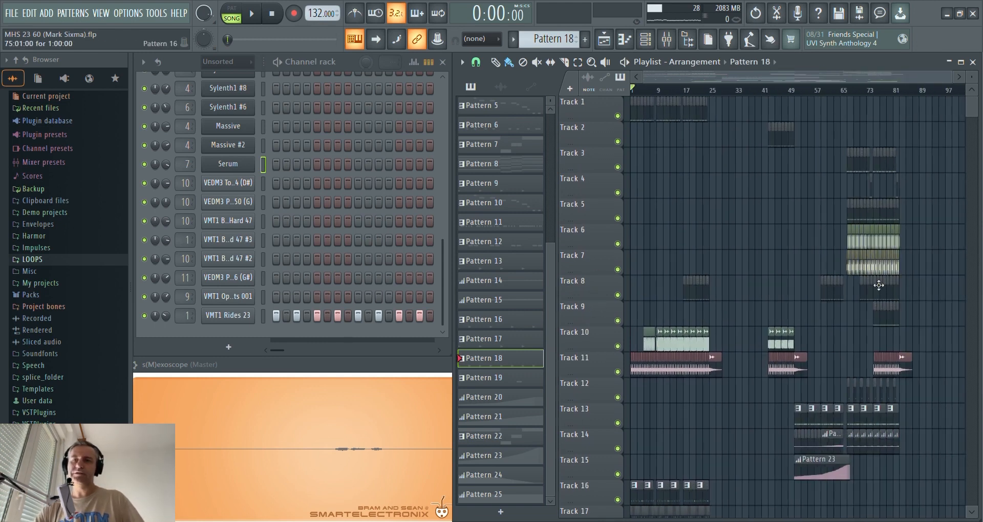
scroll(950, 246, "down", 4)
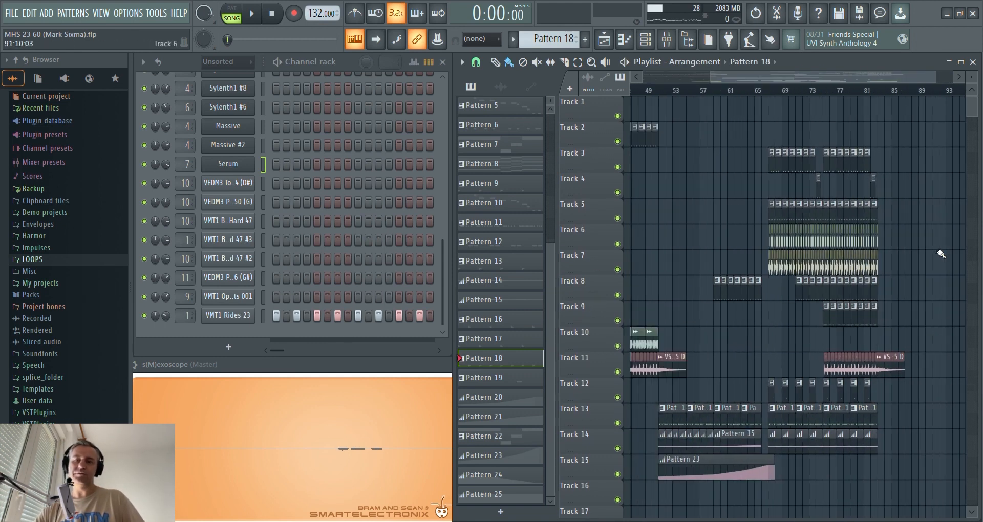
scroll(830, 222, "down", 2)
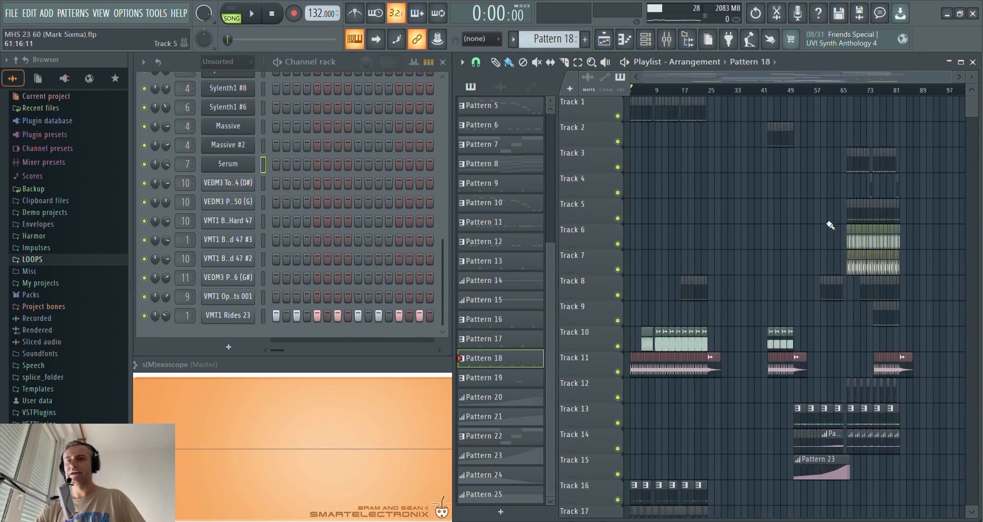
scroll(596, 255, "up", 4)
Step: Copy the Track 3 and Track 4 clips from bar 67 onward to bar 1 and play them with Track 1 muted
scroll(699, 236, "down", 4)
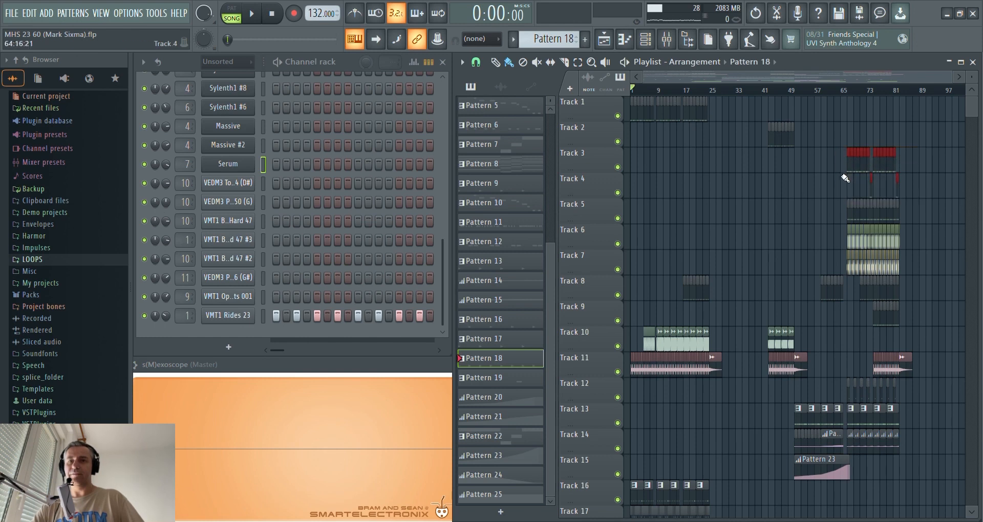
scroll(616, 168, "up", 4)
left_click(618, 116)
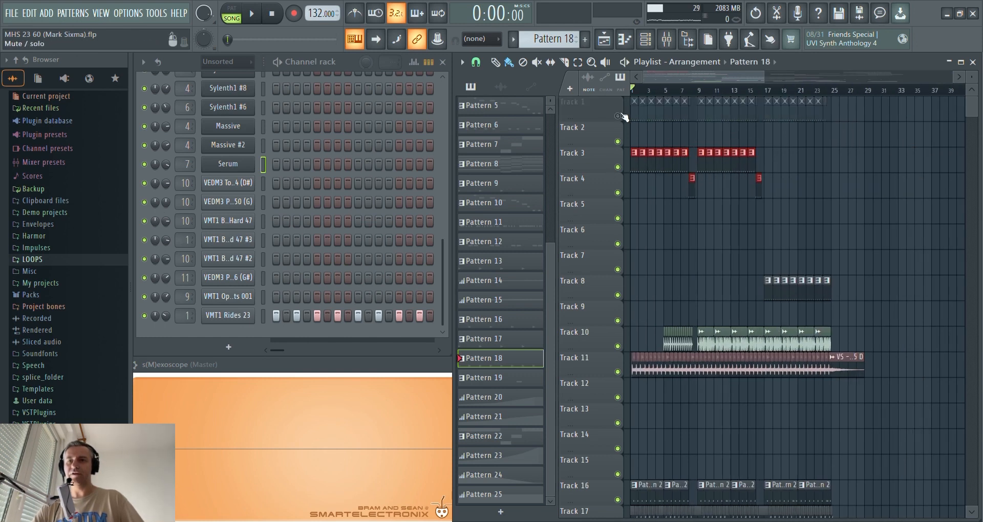
scroll(604, 229, "up", 4)
scroll(604, 230, "down", 3)
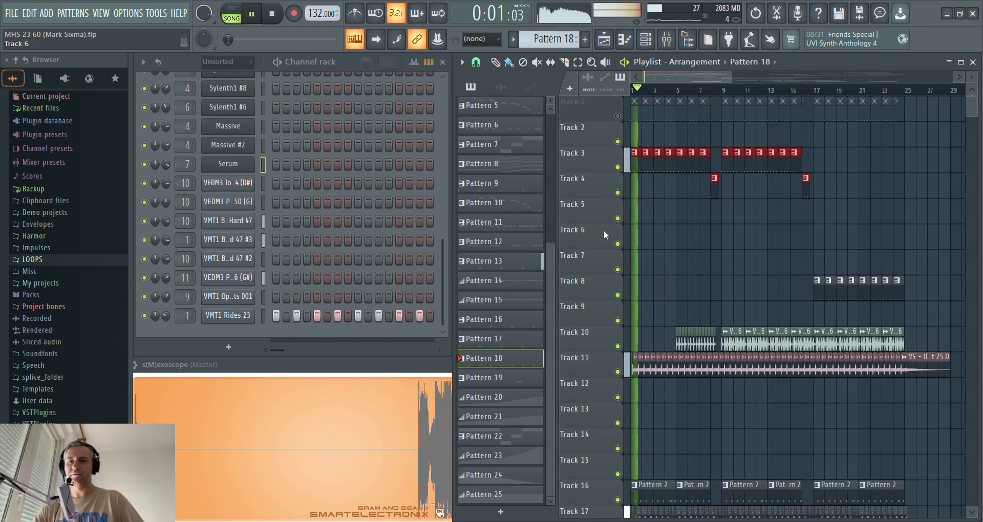
key("space")
Step: Copy Track 5's Pattern 12 clips to bar 1 and play them together with the copied Track 3 and 4 clips
scroll(609, 231, "down", 3)
scroll(650, 248, "down", 4)
scroll(768, 263, "up", 5)
scroll(899, 272, "down", 2)
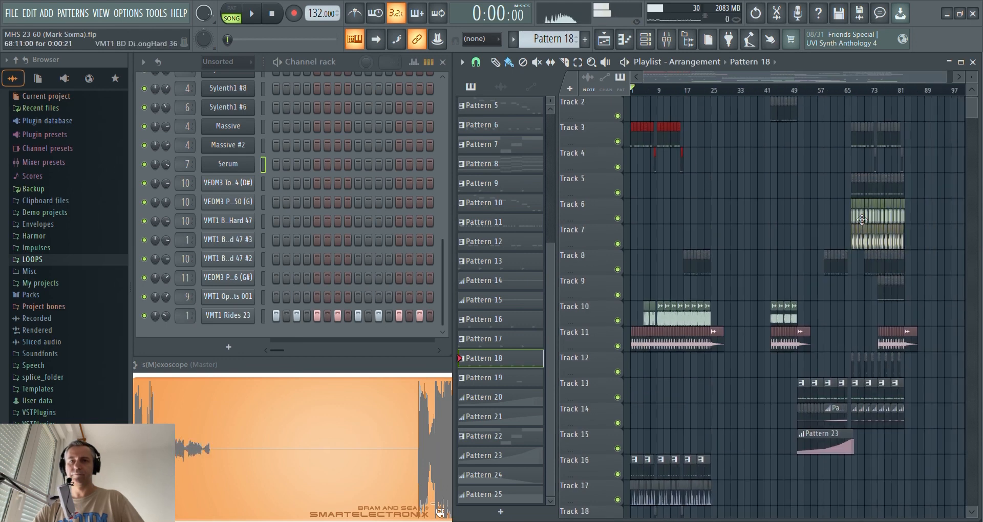
left_click(871, 197)
scroll(594, 214, "up", 4)
scroll(594, 211, "up", 1)
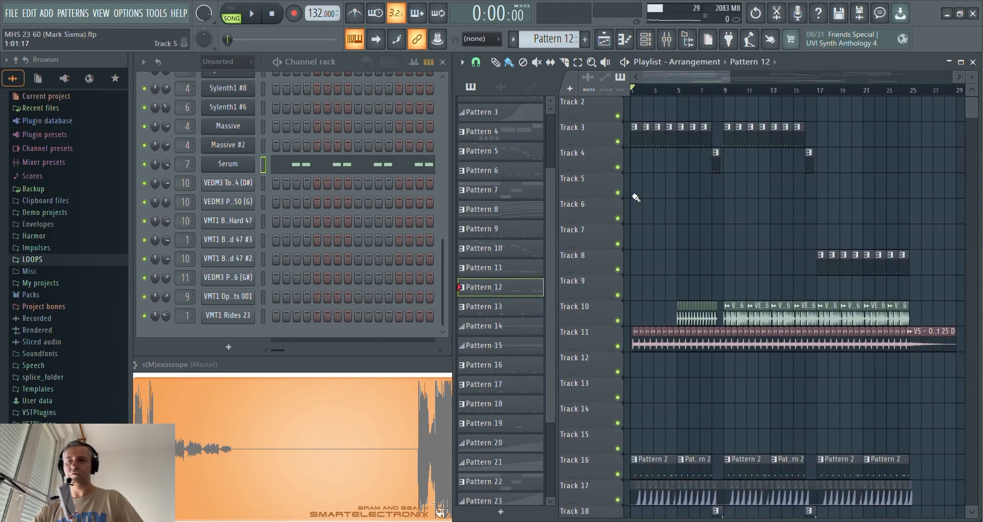
right_click(823, 196)
key("space")
scroll(671, 242, "up", 1)
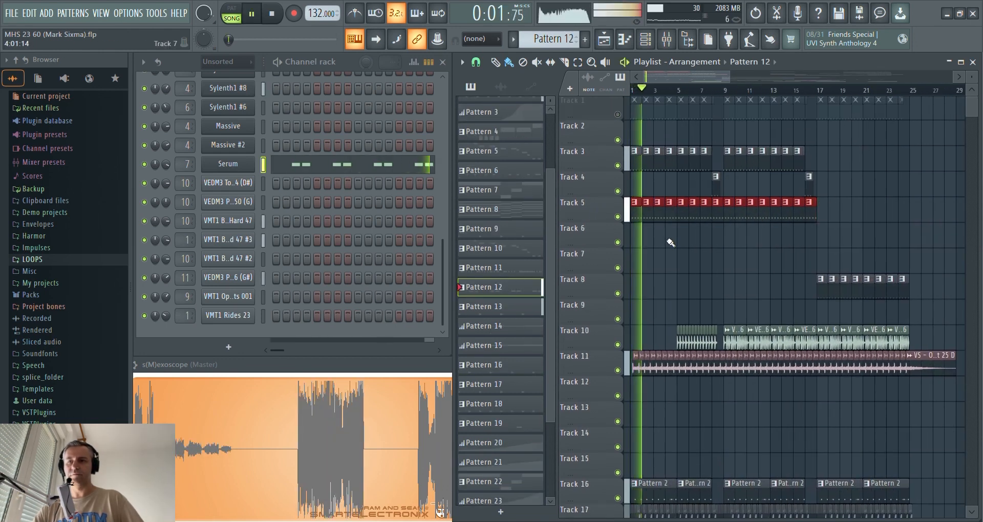
Step: Delete the copied clips at the song start on Tracks 3 to 5 and unmute Track 1
left_click_drag(840, 150, 630, 234)
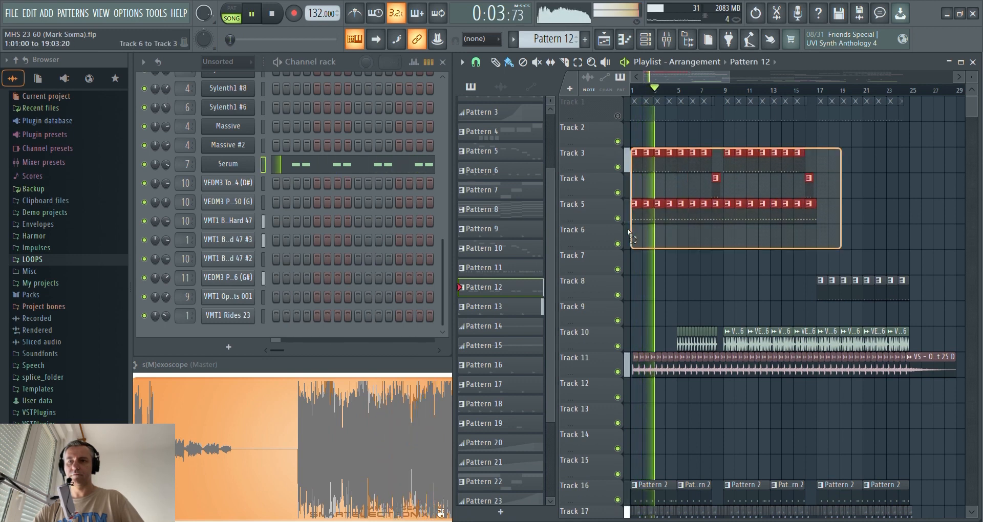
key("Delete")
key("space")
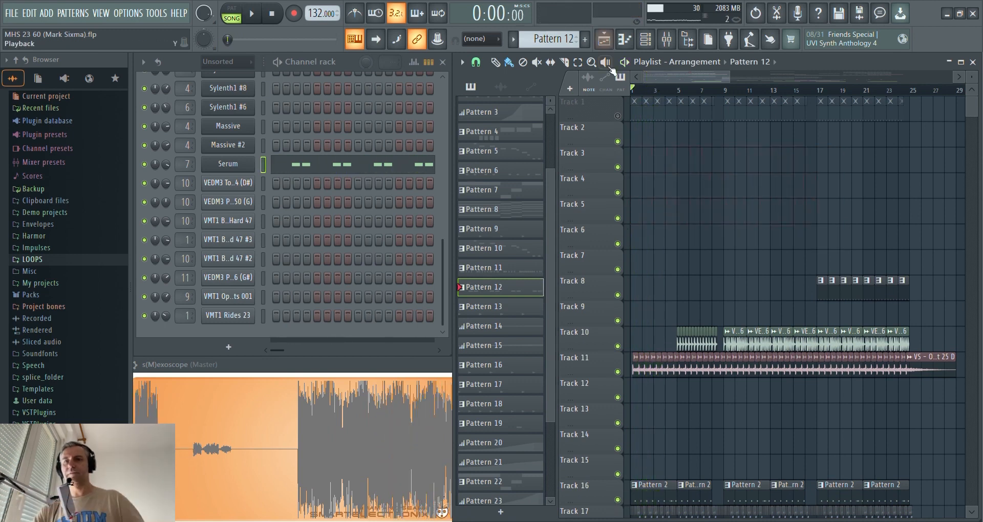
right_click(617, 116)
right_click(617, 116)
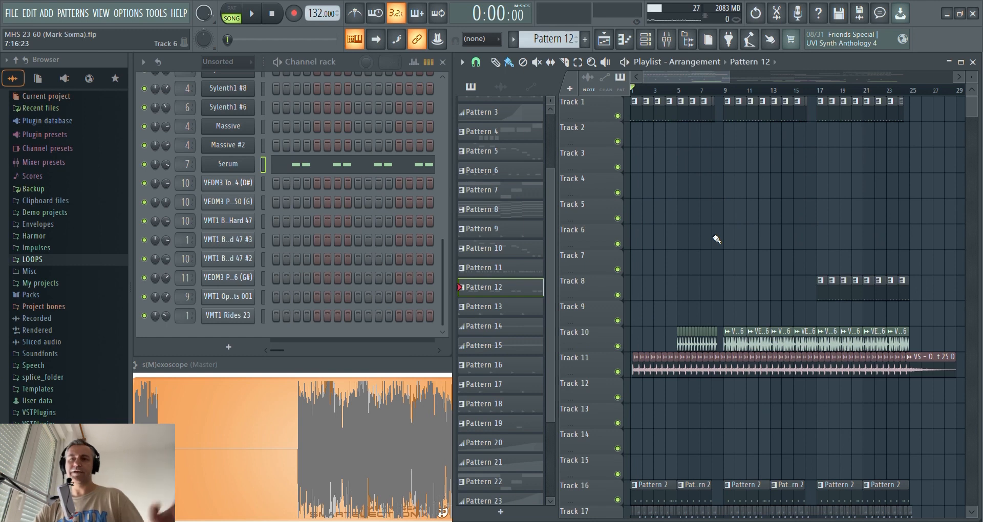
Step: Play the intro with its original Track 1 clips from bar 1
scroll(670, 220, "down", 2)
key("space")
scroll(714, 266, "down", 3)
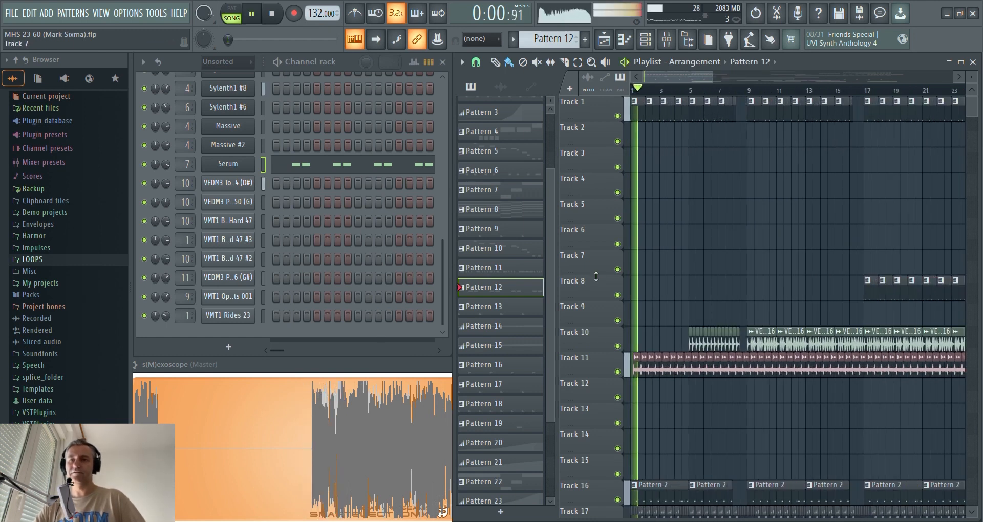
key("space")
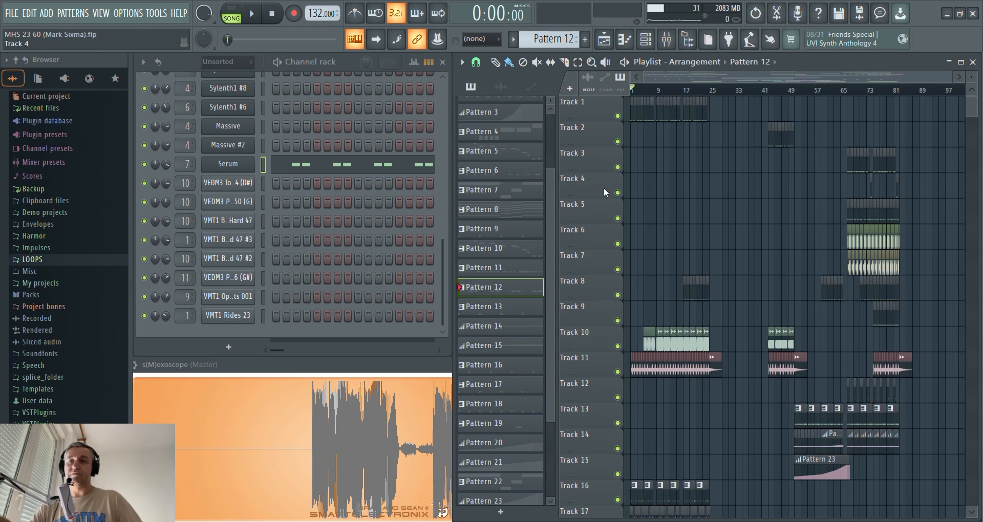
Step: Maximize the Playlist to review the whole arrangement, and save the project
scroll(601, 186, "up", 5)
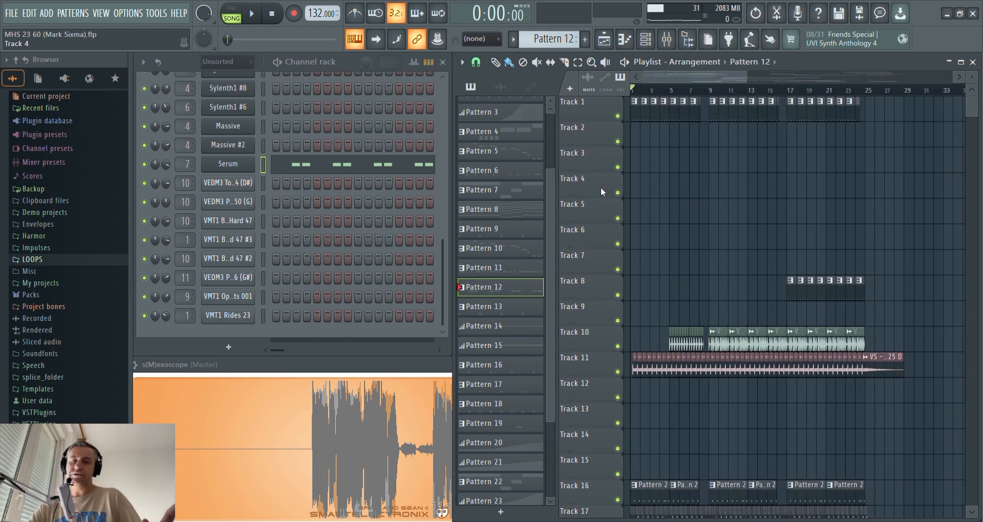
left_click(961, 62)
scroll(406, 193, "down", 5)
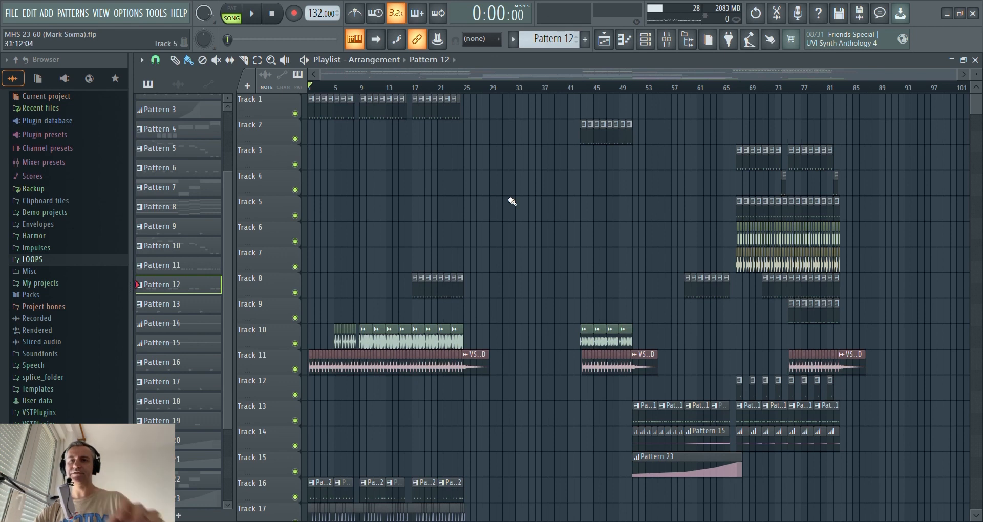
scroll(814, 208, "up", 3)
scroll(799, 189, "down", 2)
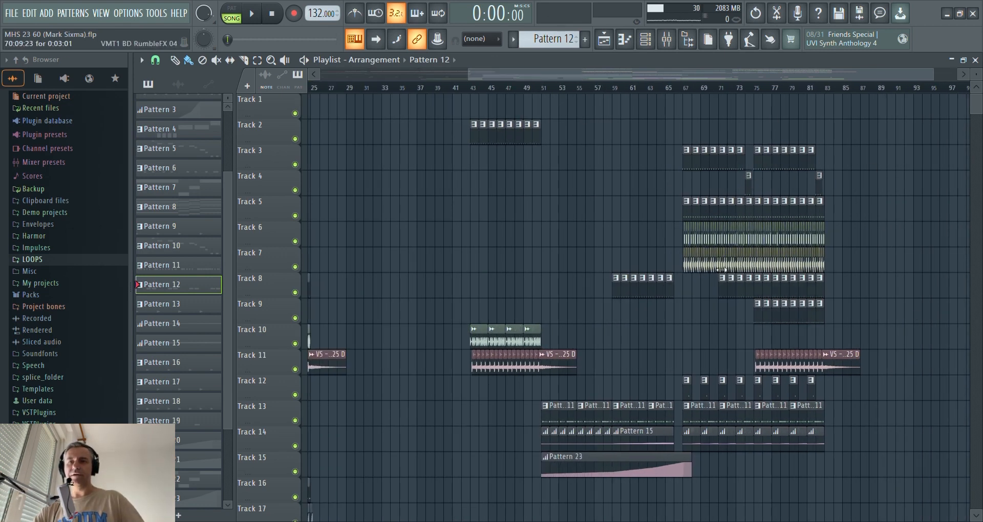
scroll(944, 252, "down", 2)
key("ctrl+s")
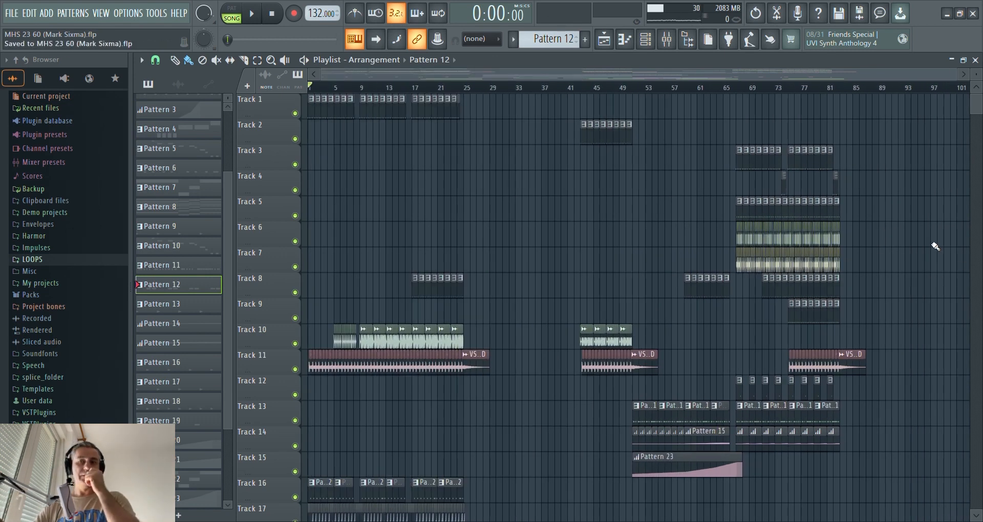